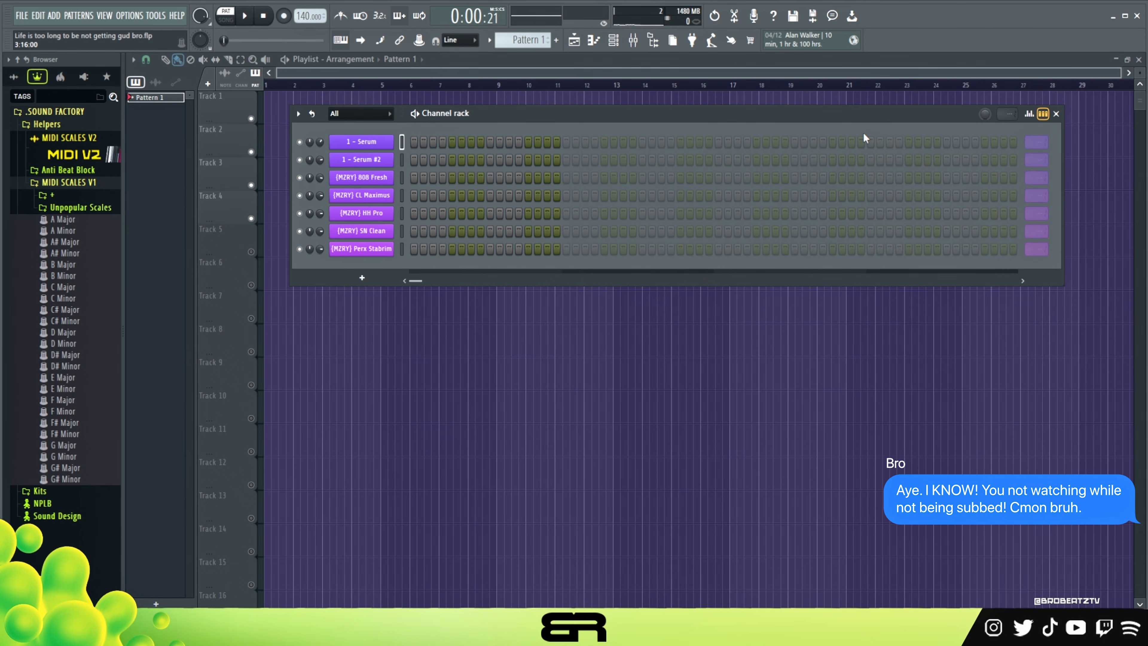
Set the project tempo to 148 BPM and add the B Minor MIDI scale to the channel rack.
left_click_drag(306, 16, 305, 11)
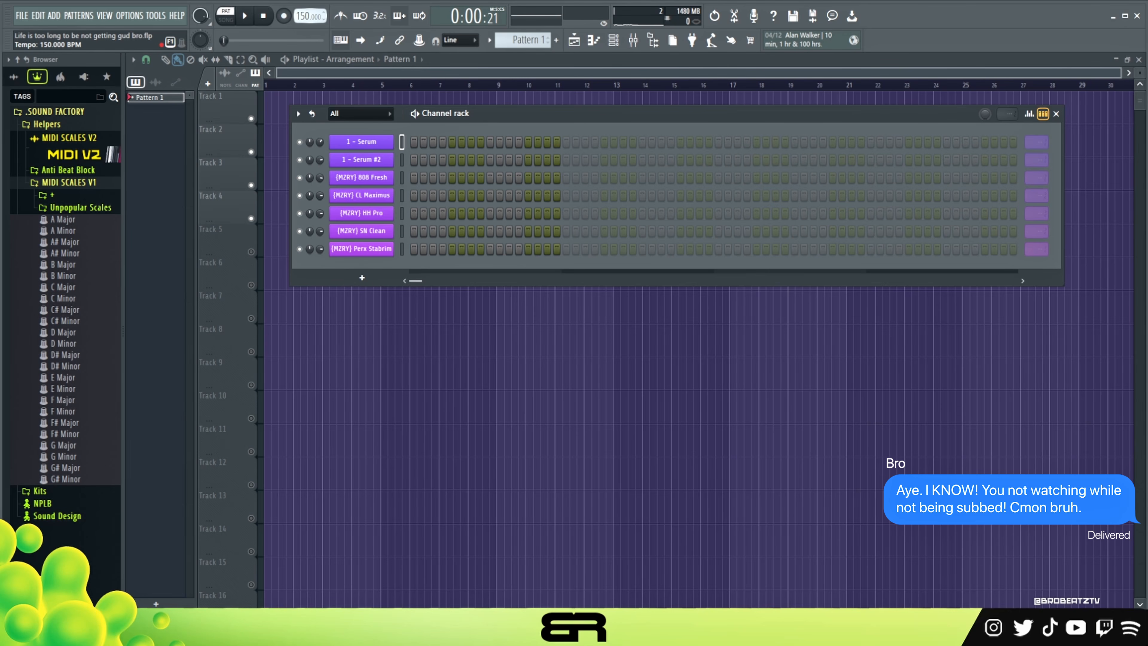
left_click_drag(784, 114, 795, 119)
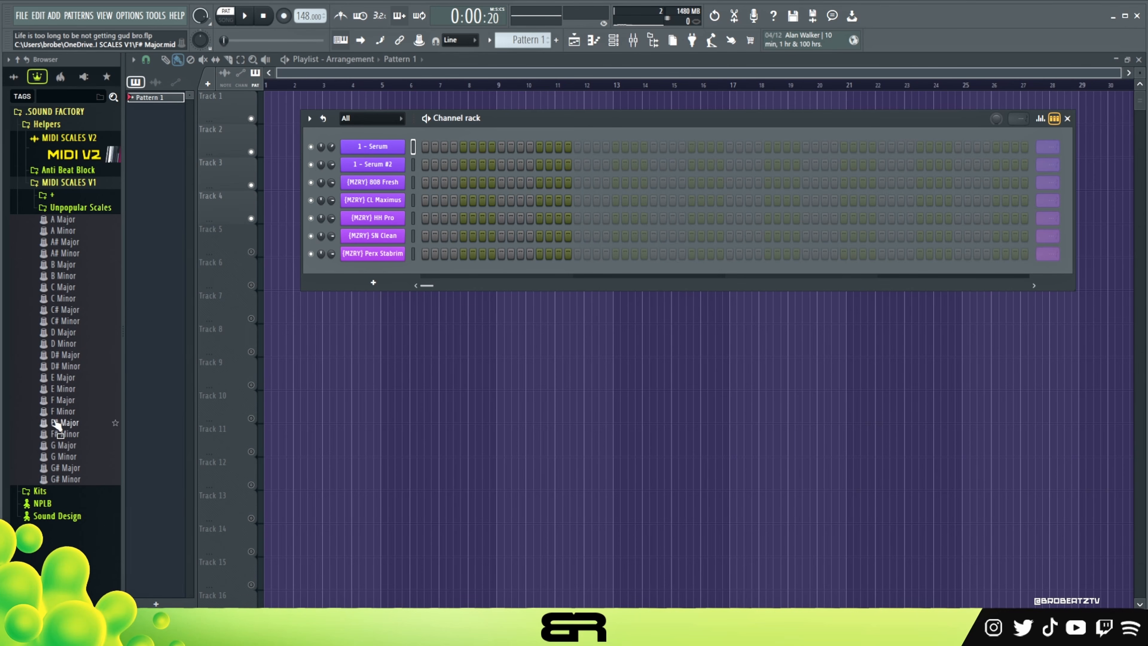
left_click_drag(63, 276, 369, 142)
Open the first Serum channel and audition its PL - Demarco preset with a few notes.
left_click(371, 163)
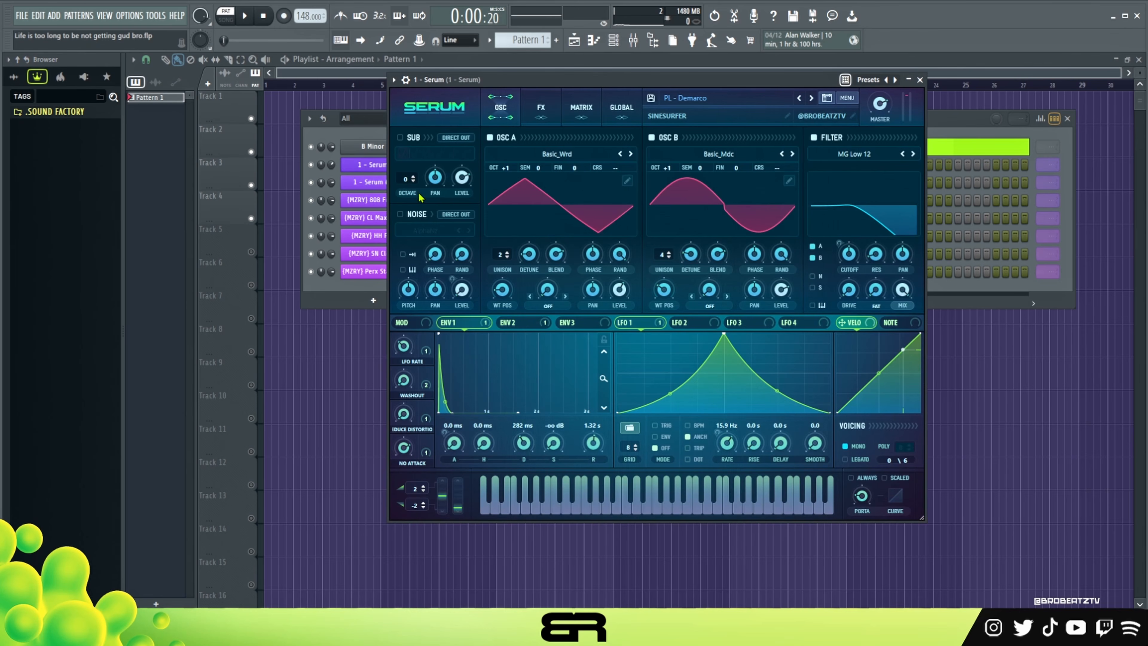
left_click(722, 510)
left_click(687, 509)
left_click(745, 498)
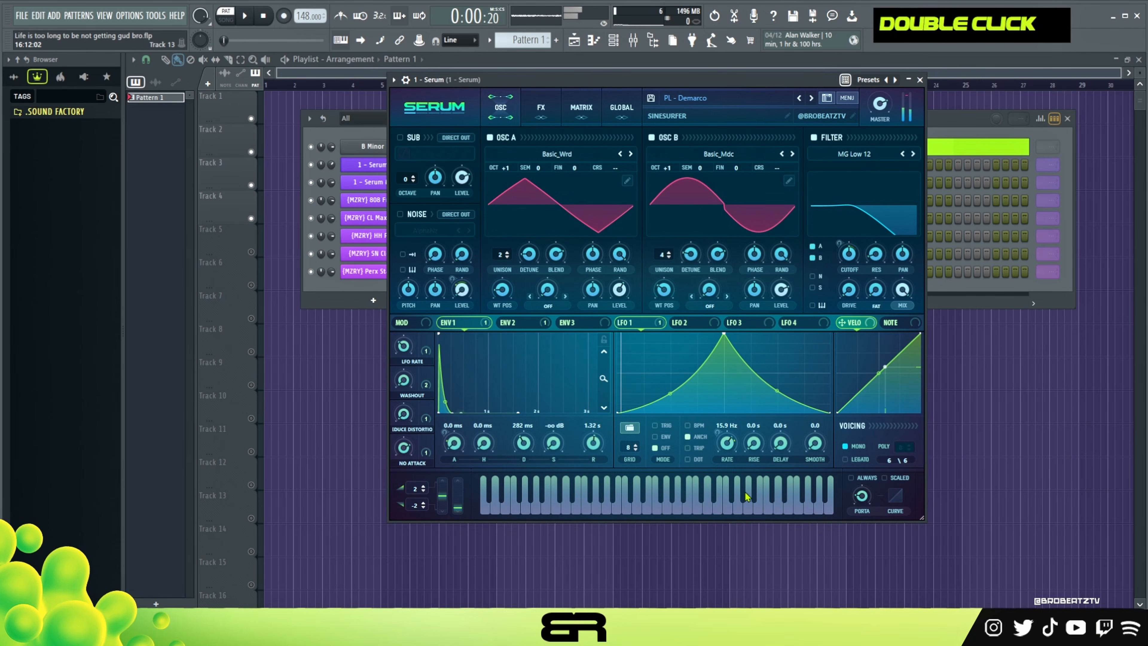
left_click(920, 79)
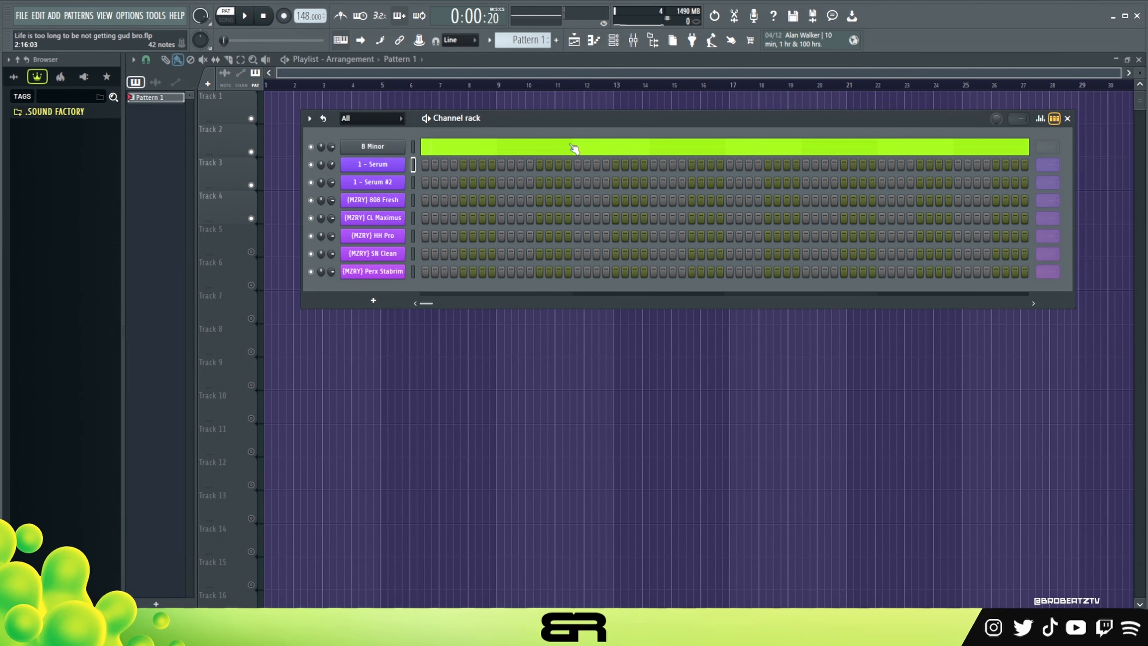
Open the first Serum channel's piano roll and return the playhead to the start.
right_click(388, 170)
left_click(429, 163)
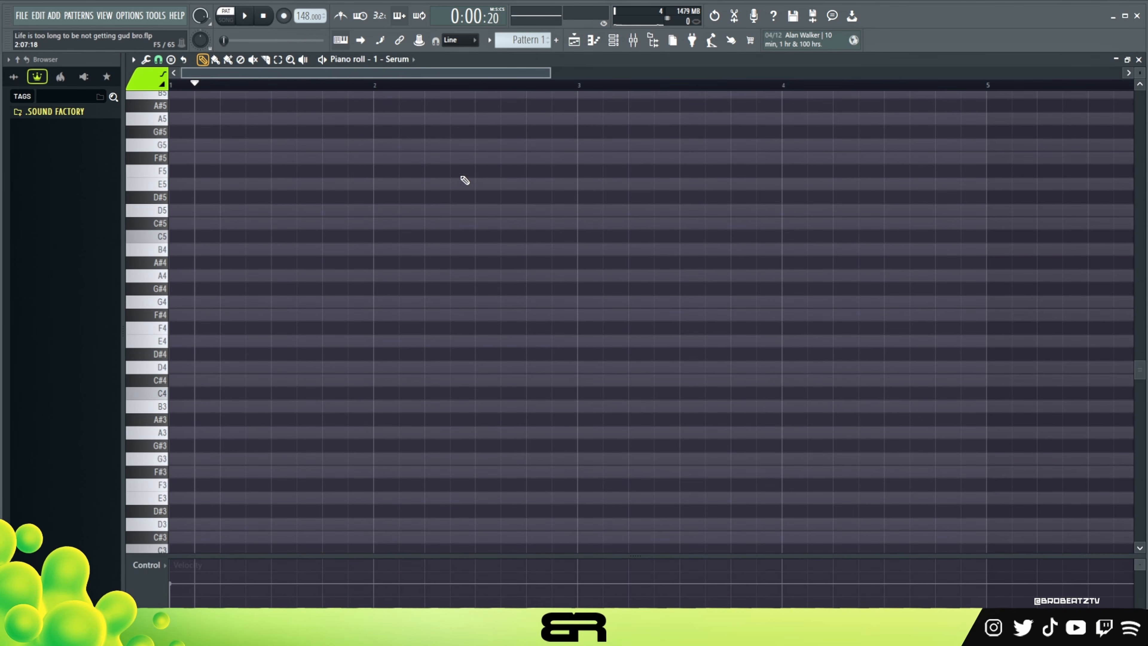
left_click_drag(203, 87, 133, 95)
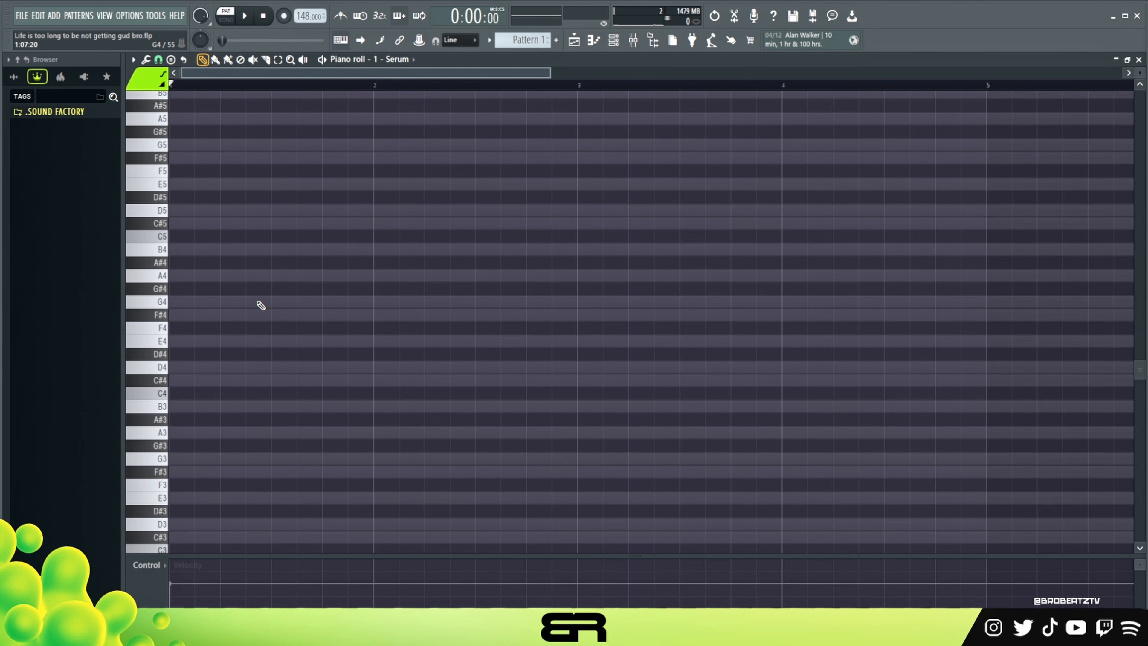
Try out a few starting pitches at the beginning of bar 1 and keep only a G4 note.
left_click(172, 263)
right_click(193, 262)
left_click_drag(197, 238, 171, 242)
left_click(171, 249)
right_click(180, 237)
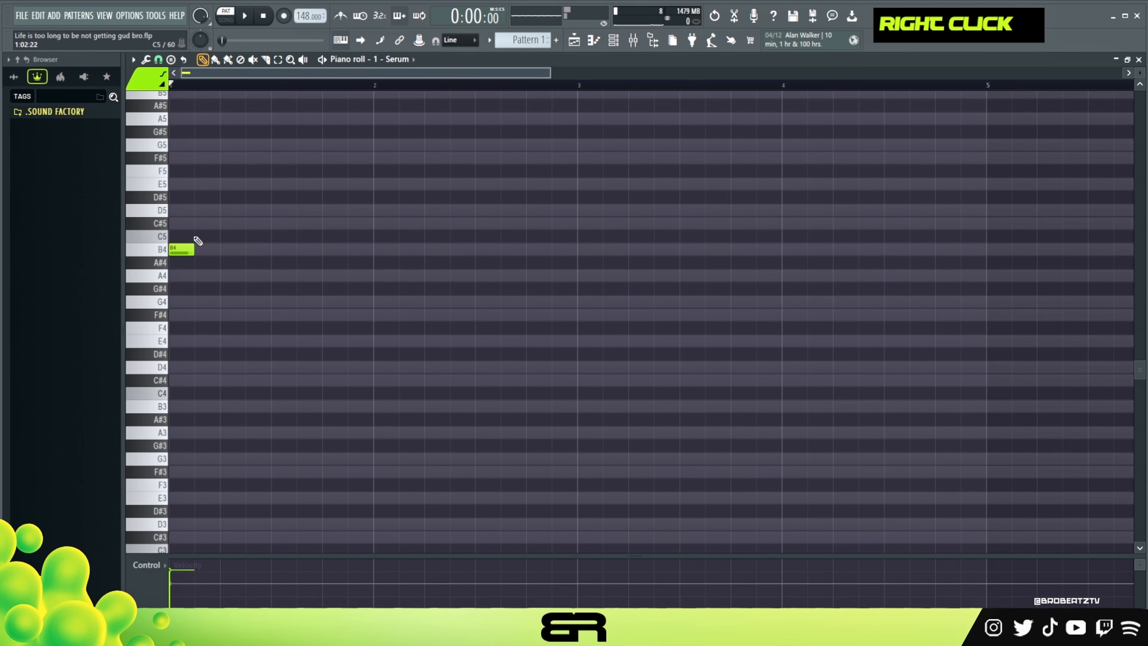
right_click(190, 249)
left_click(174, 302)
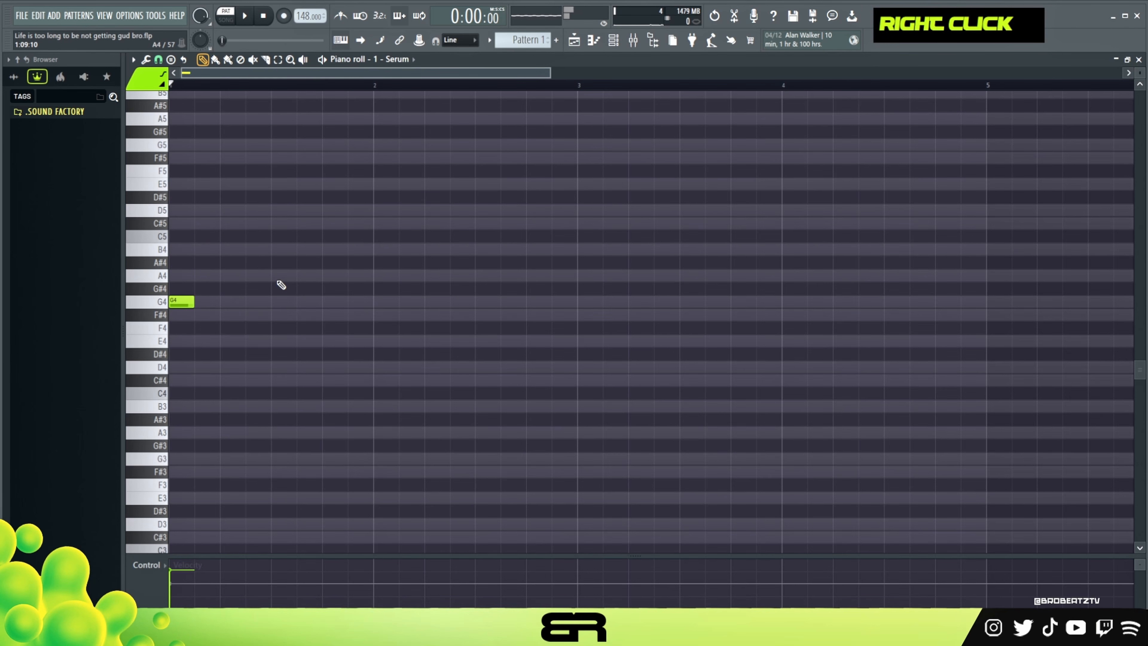
Stretch the G4 note to one full bar and stack copies of it at B4 and D5.
key("alt")
key("alt+2")
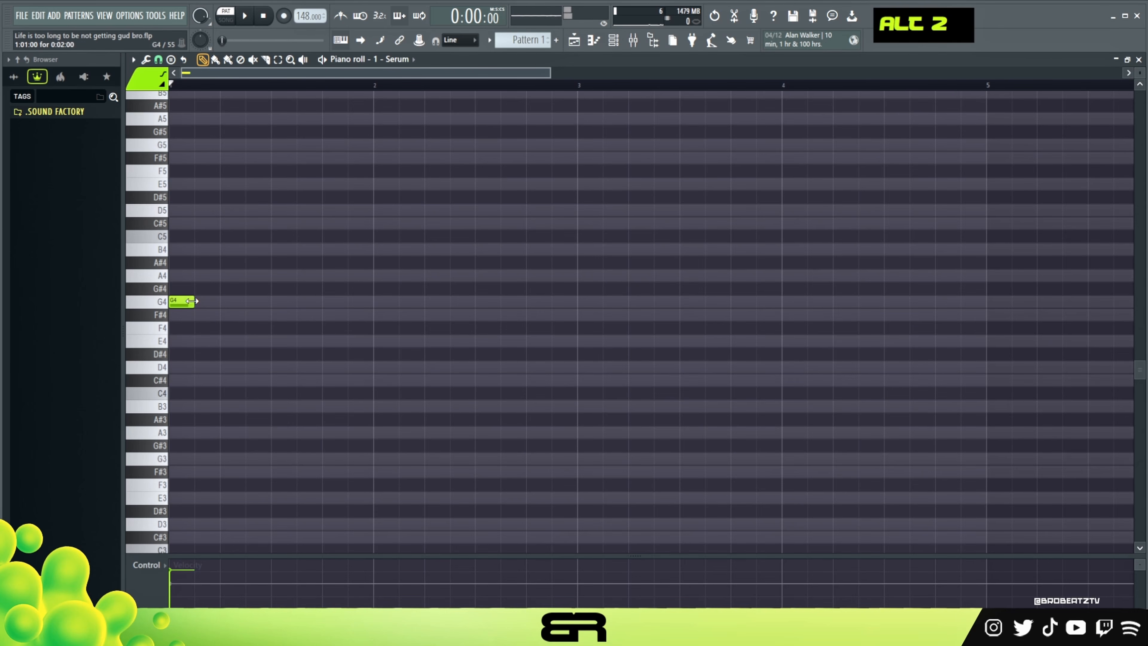
left_click_drag(194, 302, 375, 304)
left_click_drag(356, 275, 327, 318)
left_click_drag(242, 302, 239, 210)
right_click(554, 292)
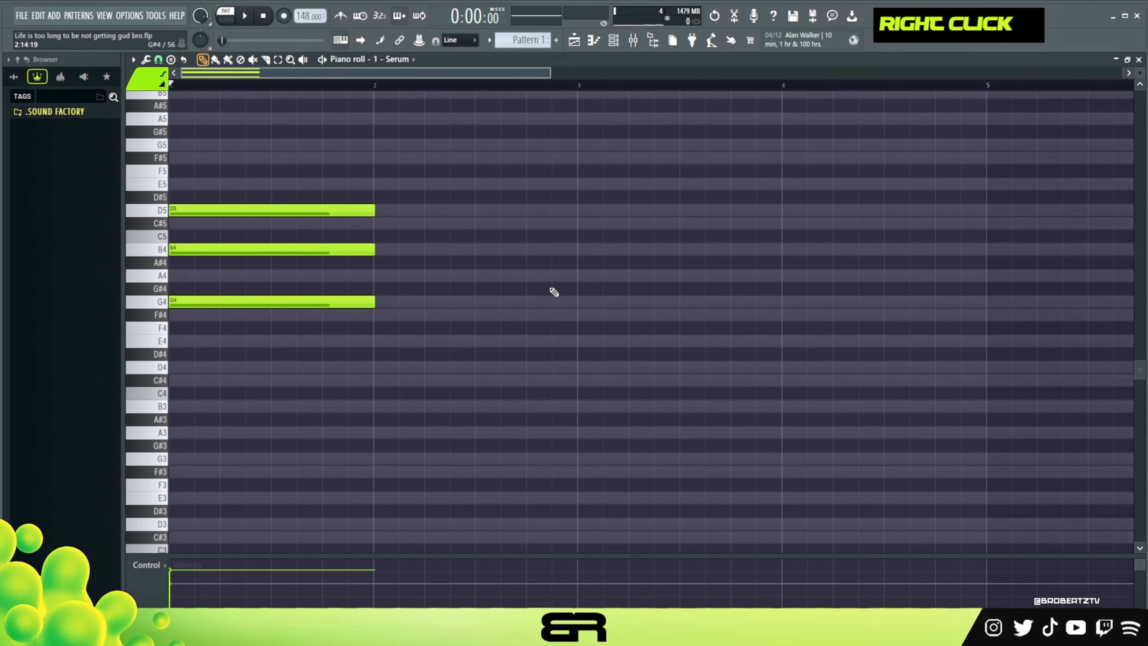
Quantize all three notes of the G4, B4, D5 chord.
key("ctrl+a")
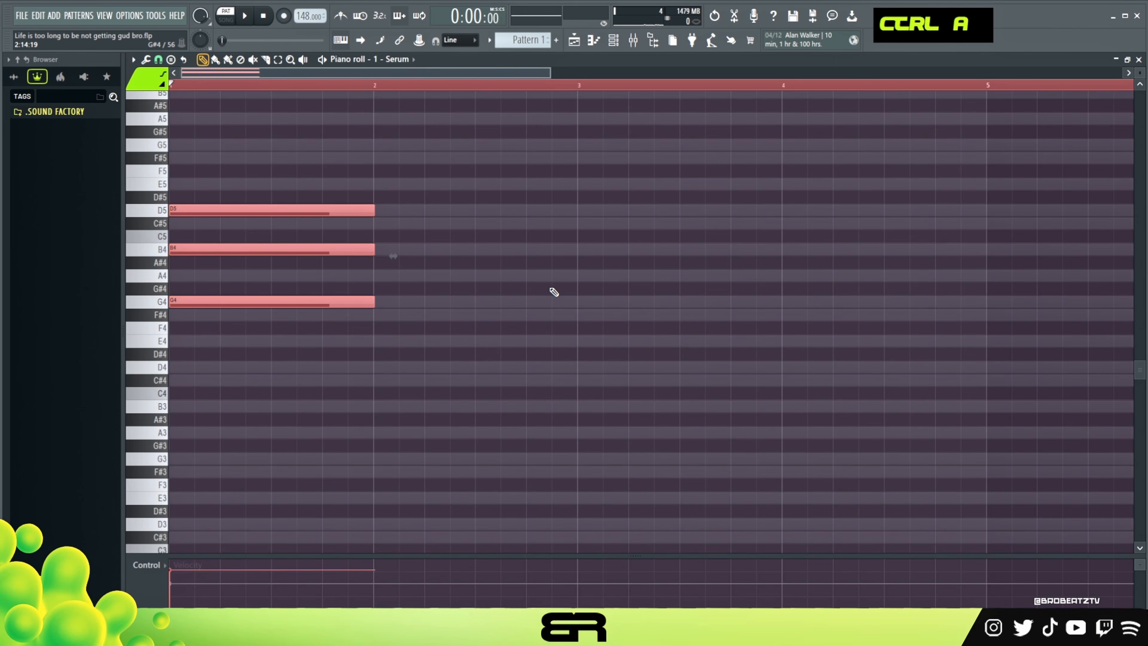
key("ctrl+q")
right_click(385, 160)
scroll(529, 155, "up", 1)
scroll(1140, 74, "up", 4)
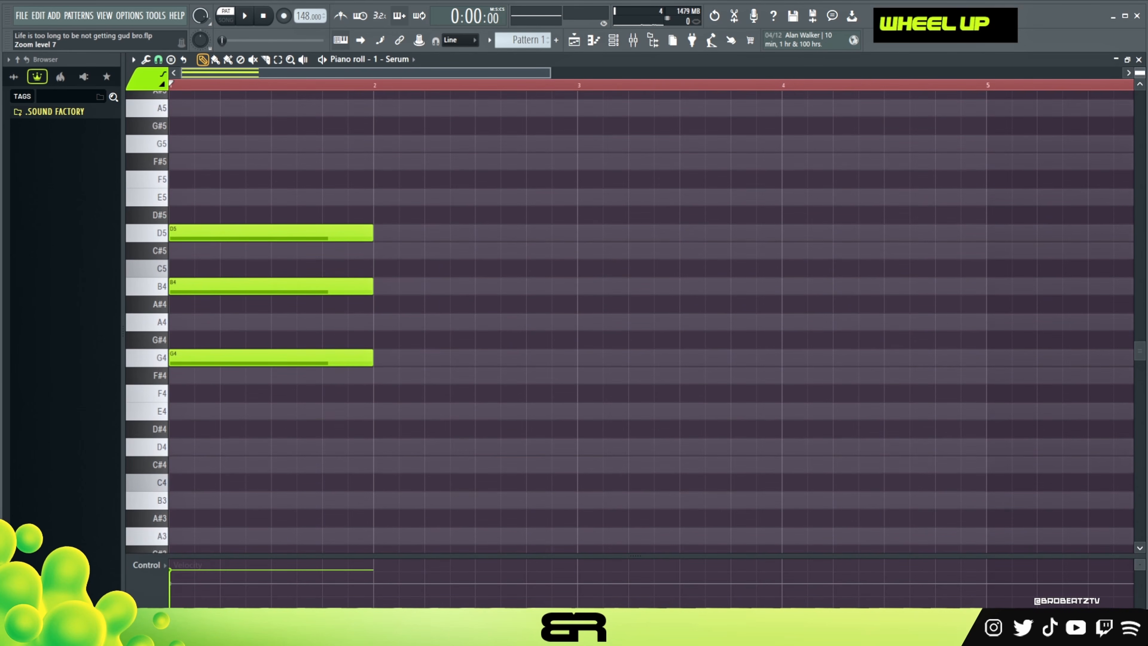
right_click(661, 333)
Spread the chord into a sequence, moving B4 to the start of bar 2 and D5 to bar 3.
double_click(315, 86)
left_click_drag(384, 177, 436, 287)
left_click_drag(428, 213, 430, 231)
left_click_drag(430, 231, 635, 231)
right_click(646, 308)
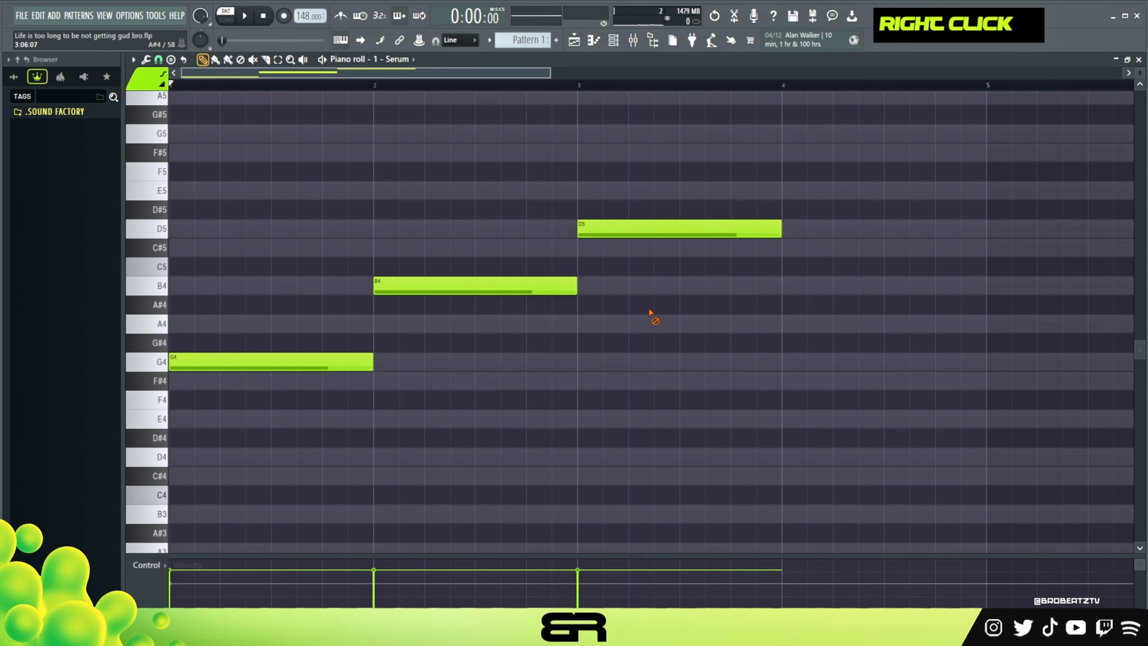
Resize the sequence to 12 steps for G4, 12 for B4 and 8 for D5, ending at bar 3.
key("shift")
left_click_drag(374, 286, 332, 295)
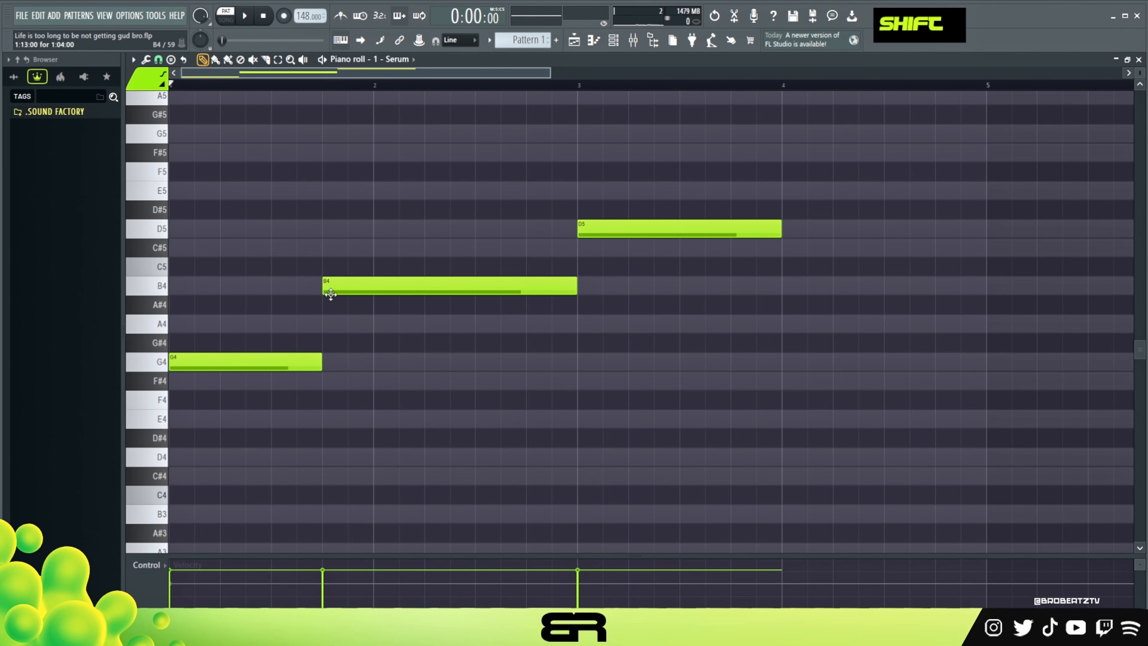
key("shift")
left_click_drag(583, 234, 475, 234)
right_click(569, 278)
left_click_drag(777, 234, 579, 234)
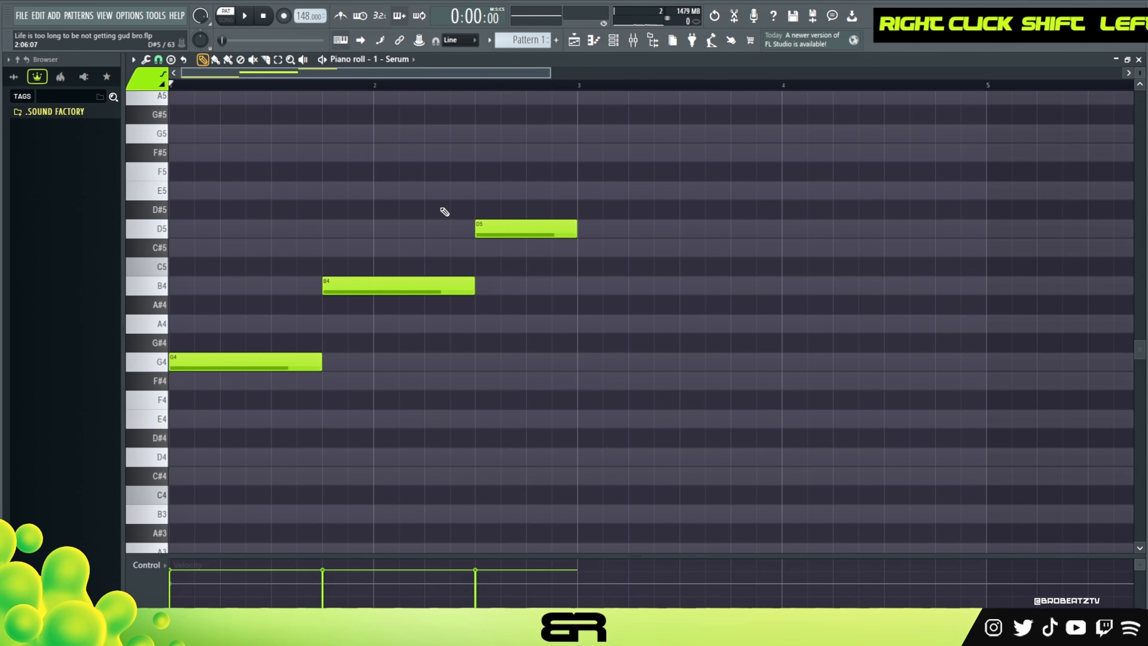
Duplicate the three notes and transpose the copies up seven semitones to D5, F#5 and A5.
left_click_drag(588, 201, 171, 414)
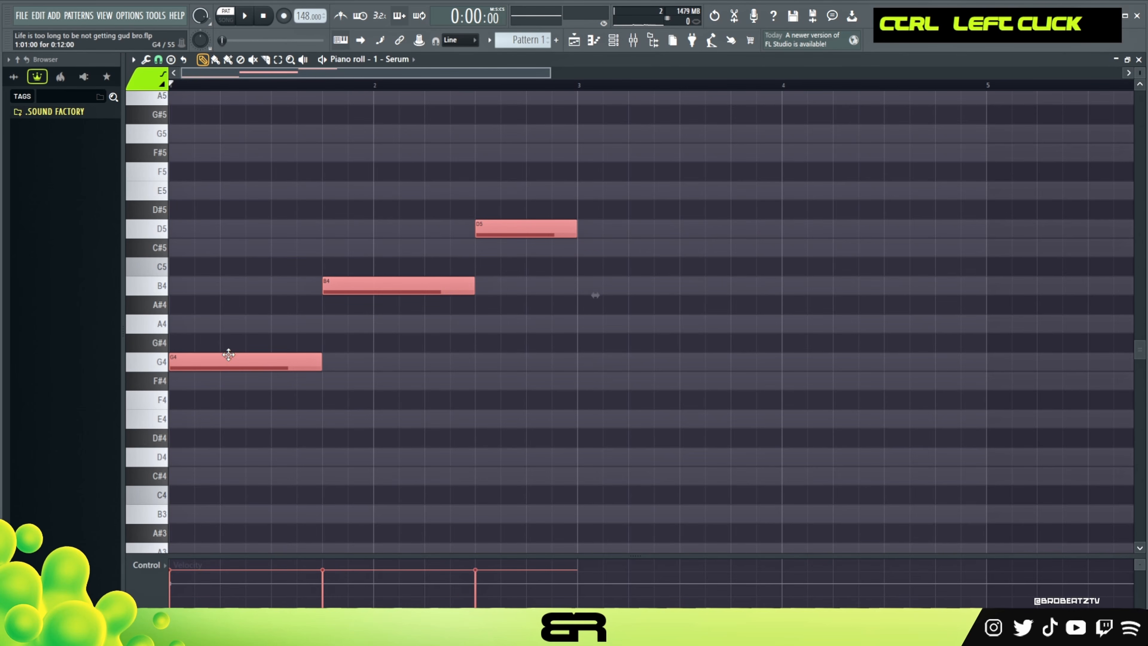
key("shift+Up")
key("shift+Up")
key("shift+Up")
key("shift+Up")
key("shift+Up")
key("shift+Up")
key("shift+Up")
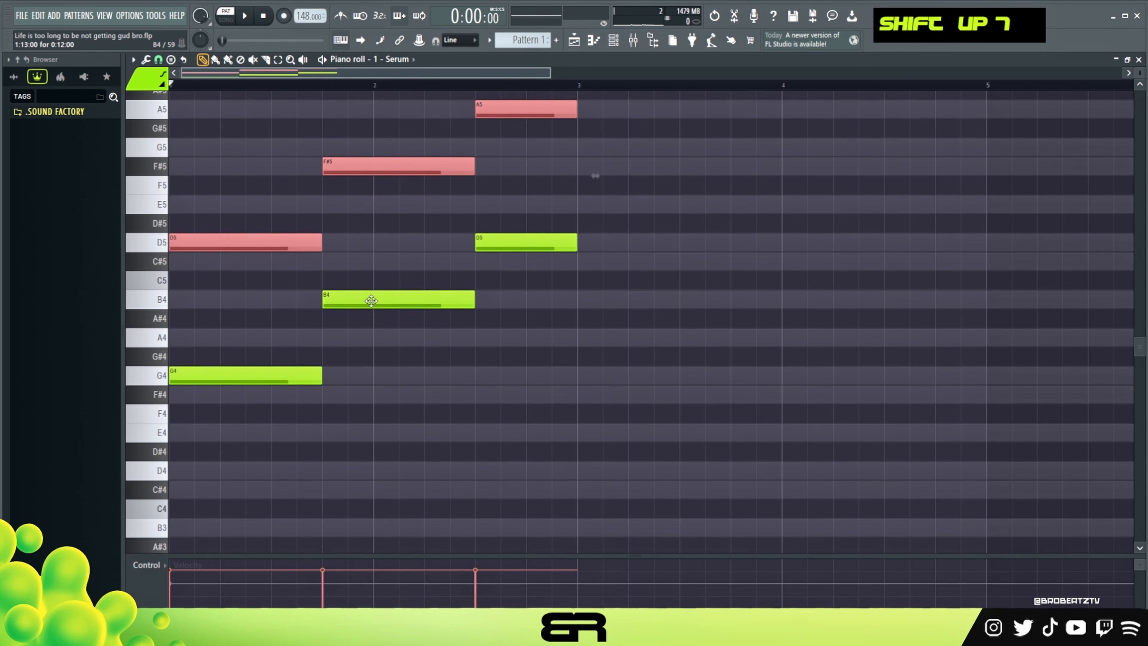
right_click(487, 373)
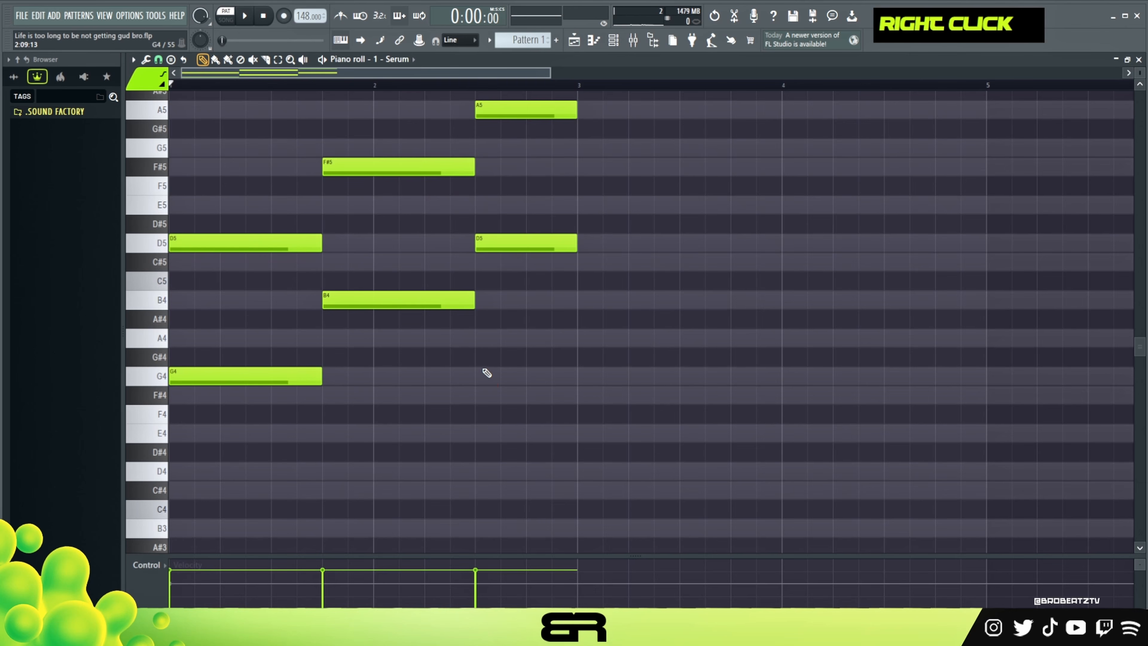
Play back the harmonized three-note sequence.
scroll(441, 400, "up", 6)
key("space")
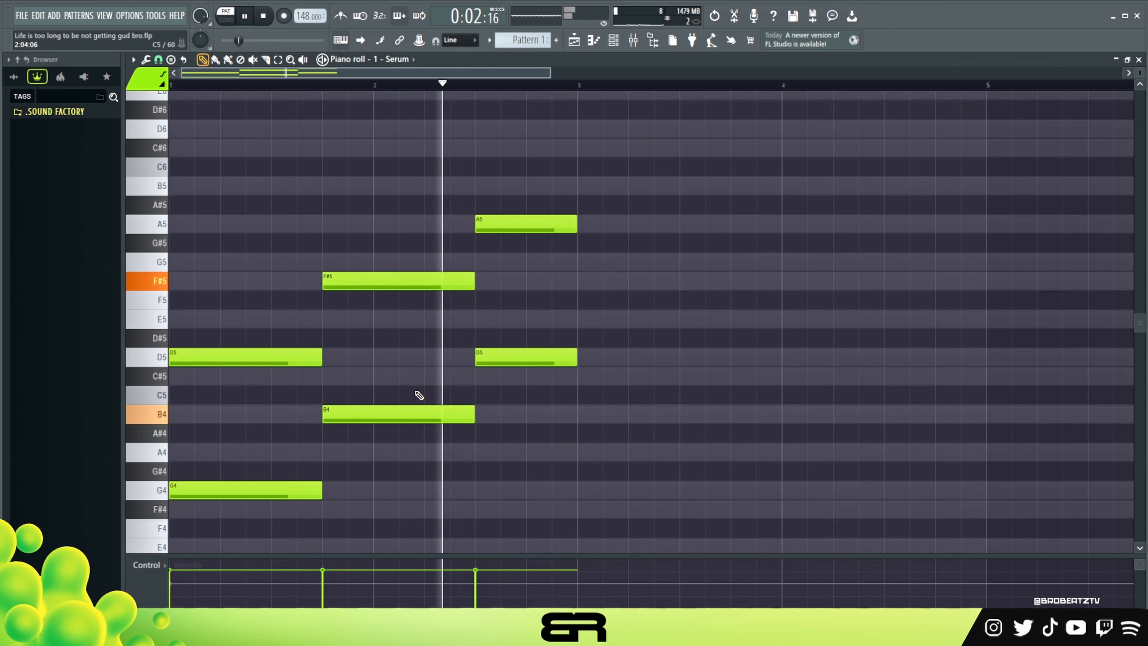
key("space")
scroll(382, 344, "down", 3)
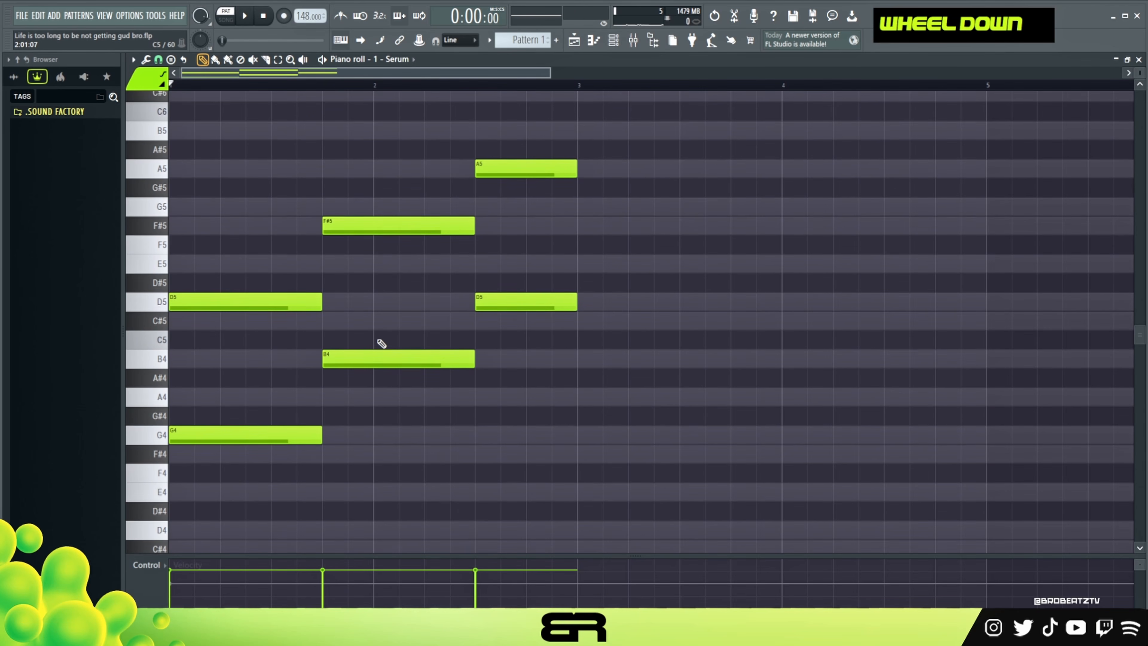
Shorten the first D5 to 10 steps and fill the gap before F#5 with a two-step E5 note.
scroll(265, 80, "up", 2)
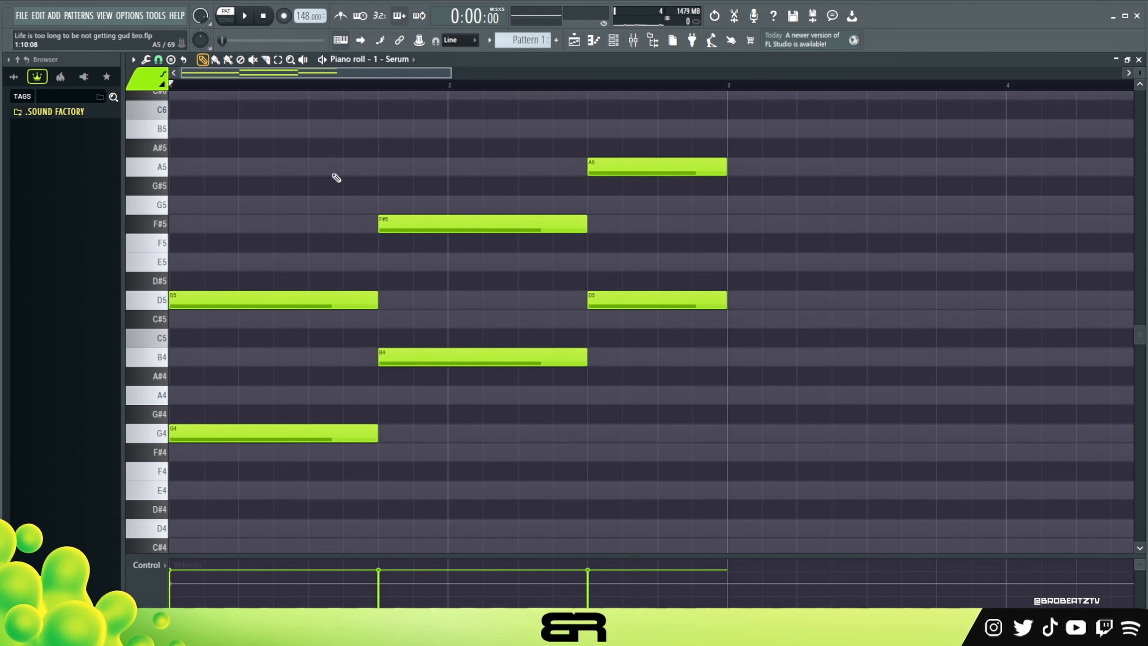
left_click_drag(347, 253, 348, 422)
right_click(360, 277)
left_click_drag(362, 272, 345, 297)
right_click(382, 287, "ctrl+shift")
left_click(348, 261)
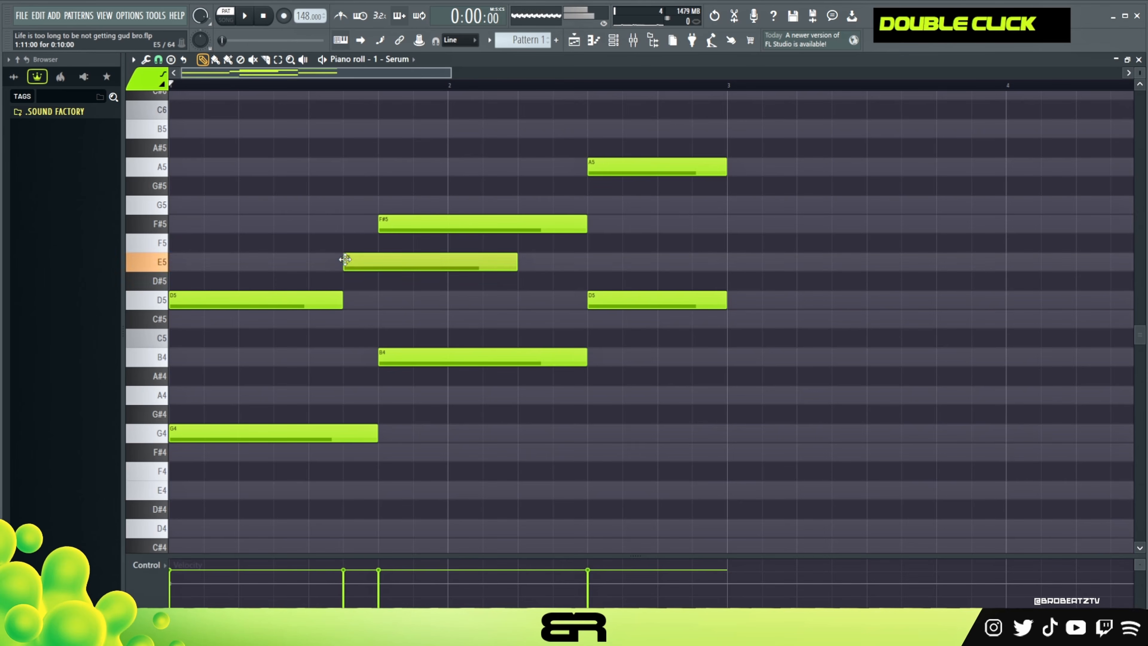
left_click_drag(517, 261, 377, 267)
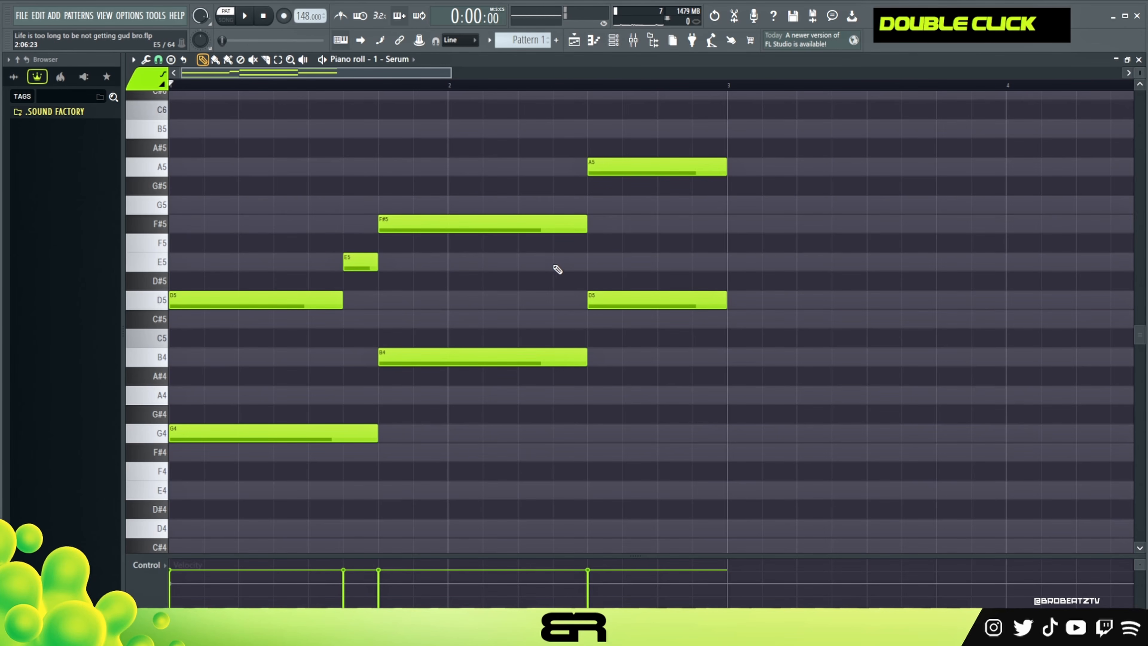
Shorten F#5 to 10 steps and copy the two-step E5 into the gap after it.
left_click_drag(570, 226, 540, 233)
left_click(361, 267, "ctrl")
left_click_drag(361, 266, 575, 278, "shift")
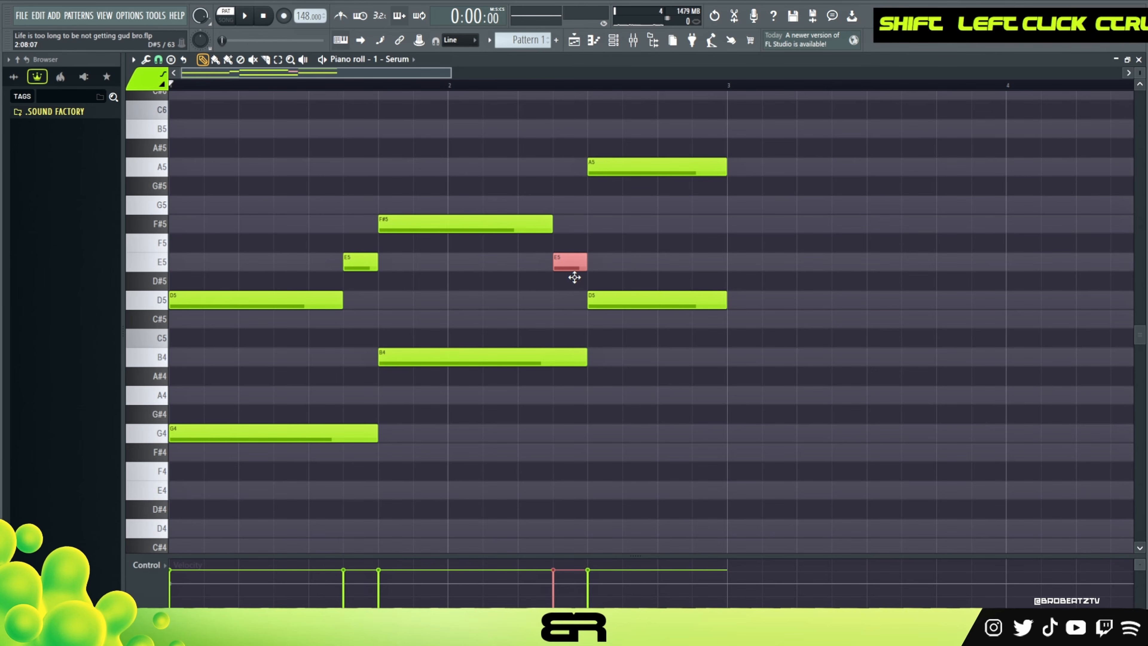
right_click(537, 311)
Copy the short E5 note to the start of bar 1 and raise it an octave to E6.
scroll(318, 257, "up", 3)
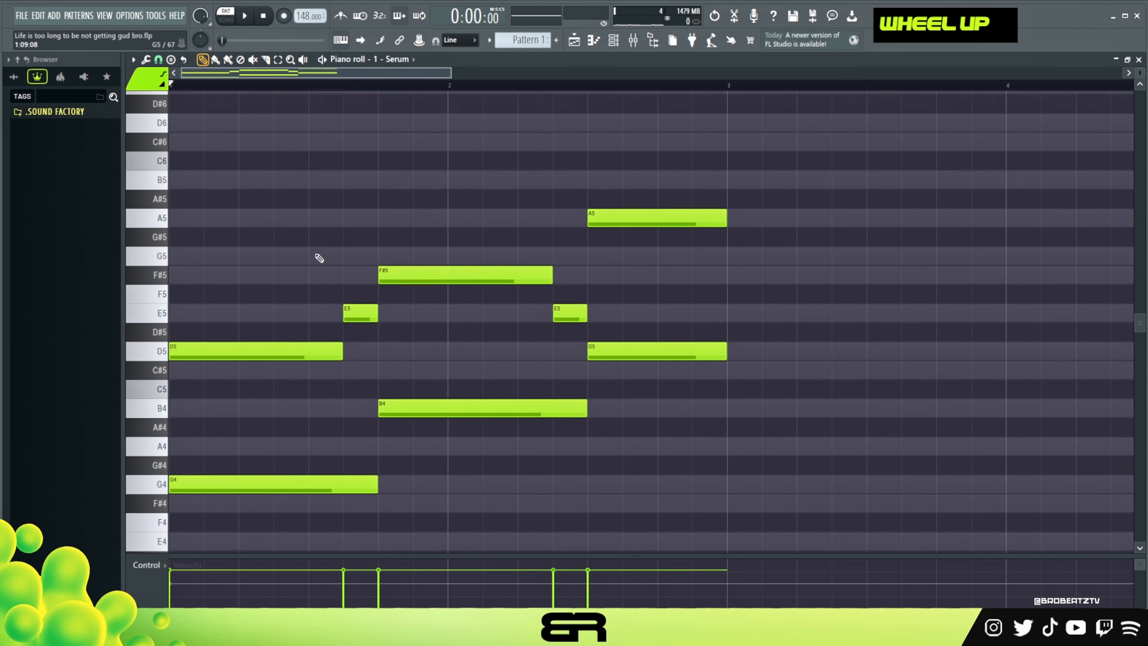
left_click(361, 312, "ctrl")
left_click_drag(361, 312, 187, 312)
key("ctrl+Up")
scroll(256, 298, "up", 4)
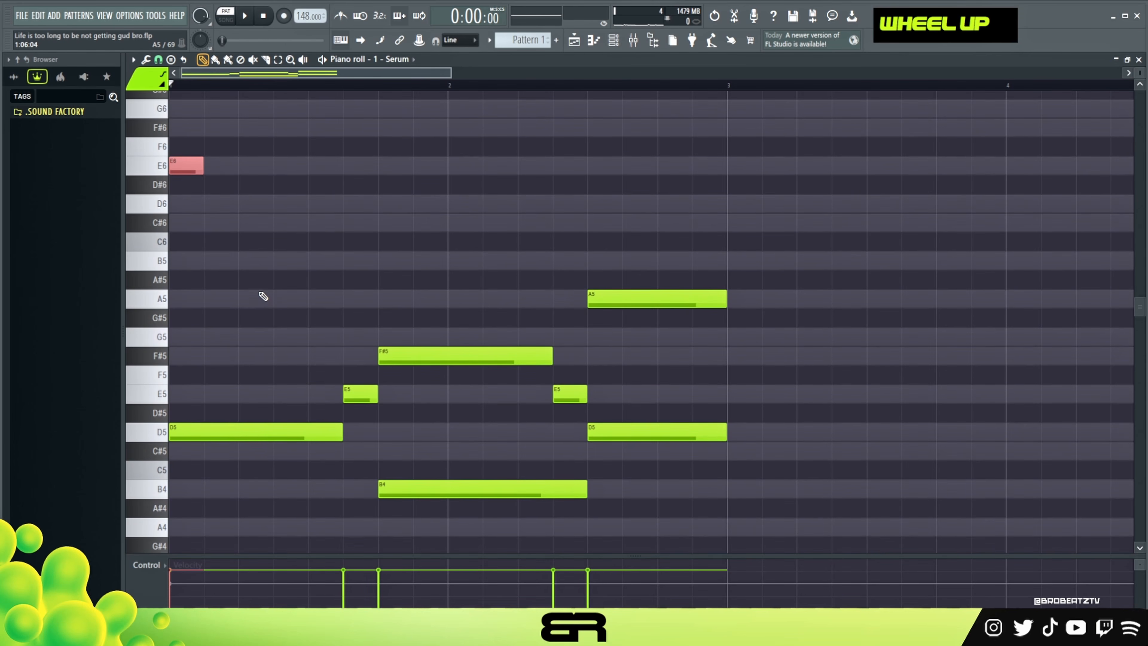
right_click(263, 296)
Continue the top melody downward with two-step D6, C#6, B5 and A5 notes, and play it back.
scroll(254, 280, "down", 3)
left_click(207, 149)
left_click(243, 167)
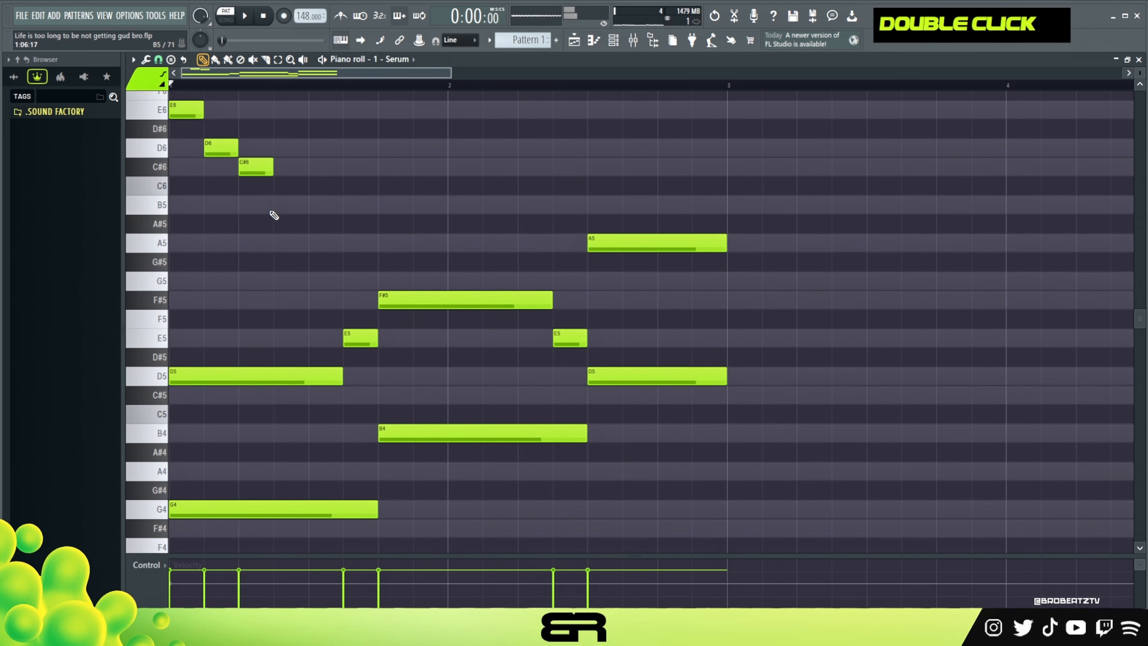
left_click(277, 206)
left_click(316, 242)
key("space")
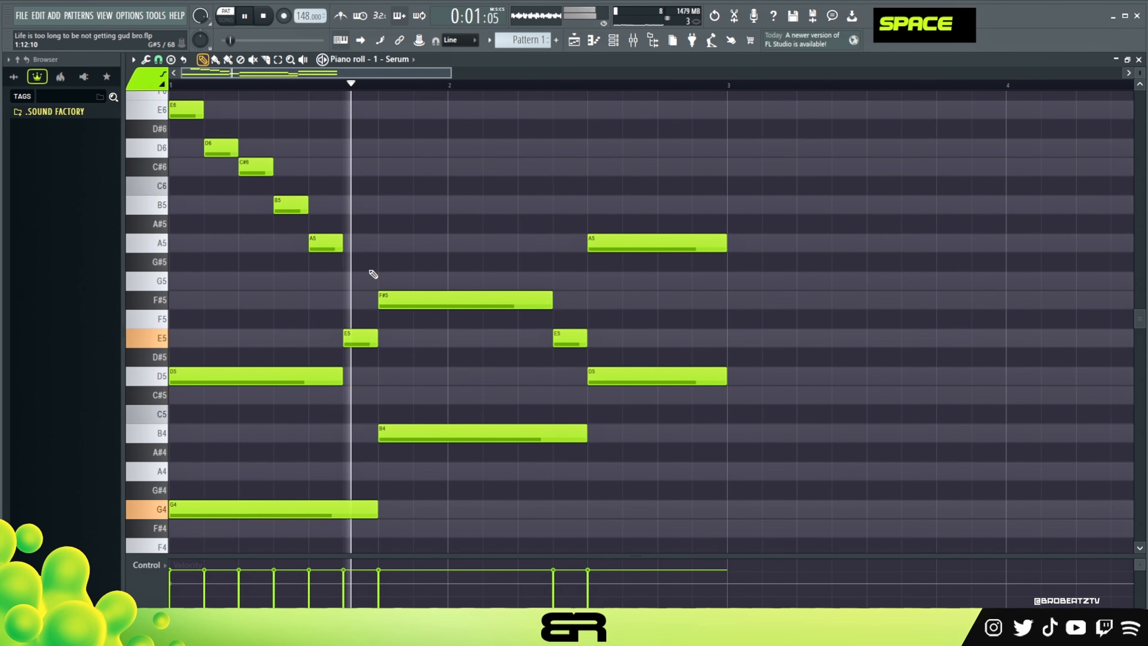
key("space")
Replace the B5 and A5 melody notes with one E6 right after C#6, and play back the pattern.
right_click(326, 243)
right_click(296, 203)
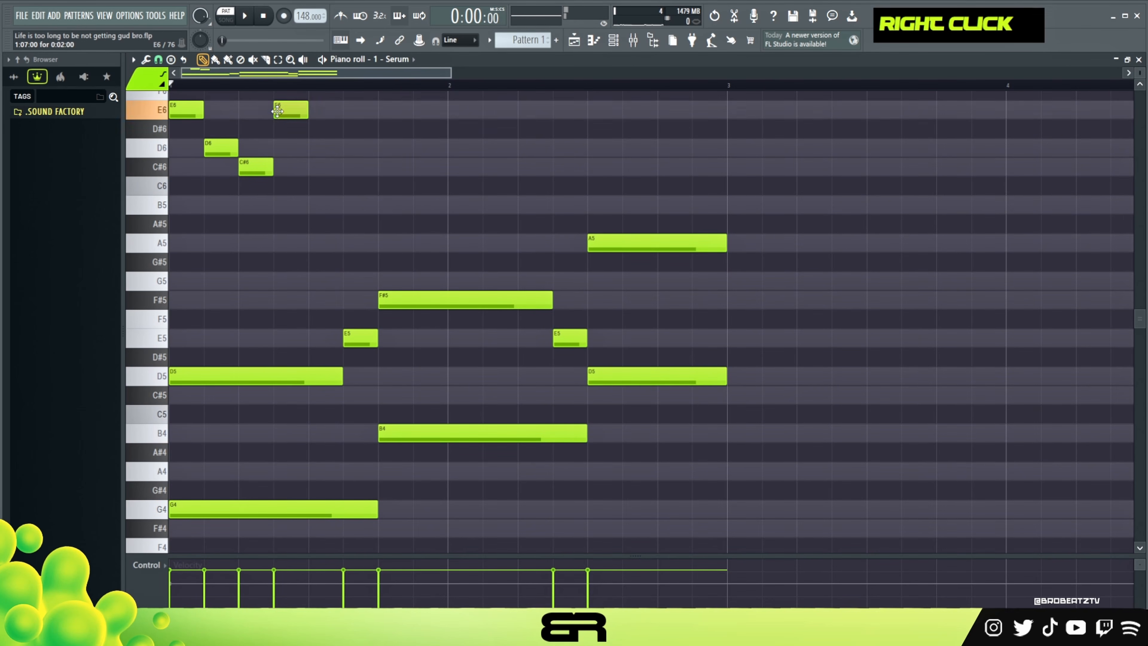
left_click(278, 111)
scroll(294, 181, "up", 3)
key("space")
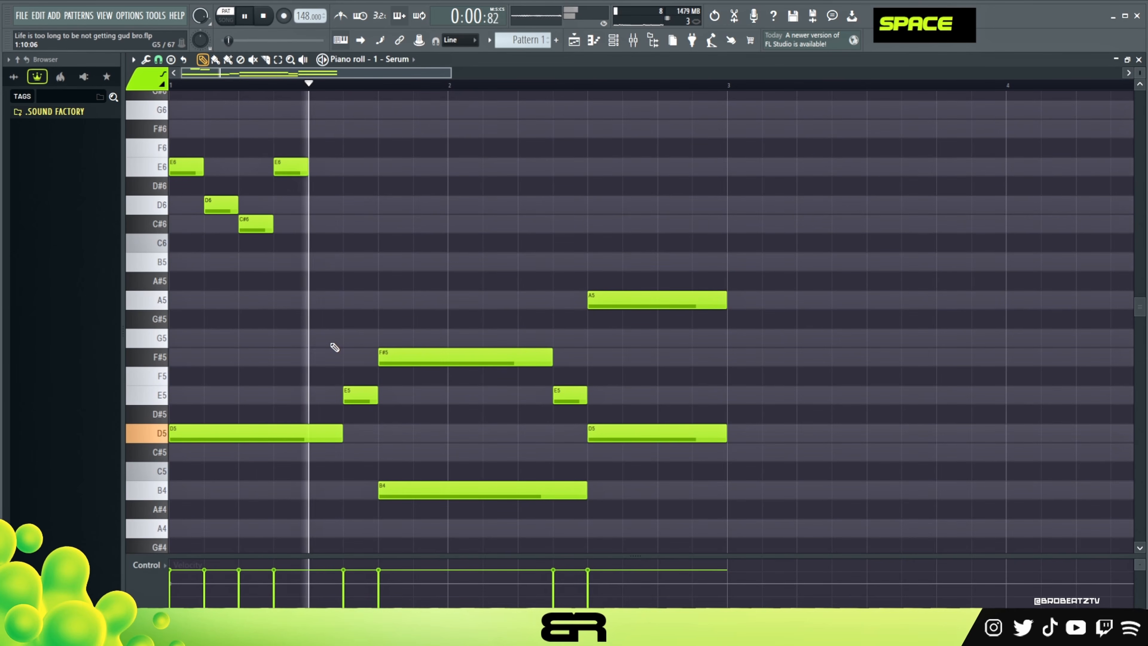
key("space")
key("space")
key("space")
left_click_drag(360, 396, 427, 404)
key("ctrl+Up")
right_click(452, 397)
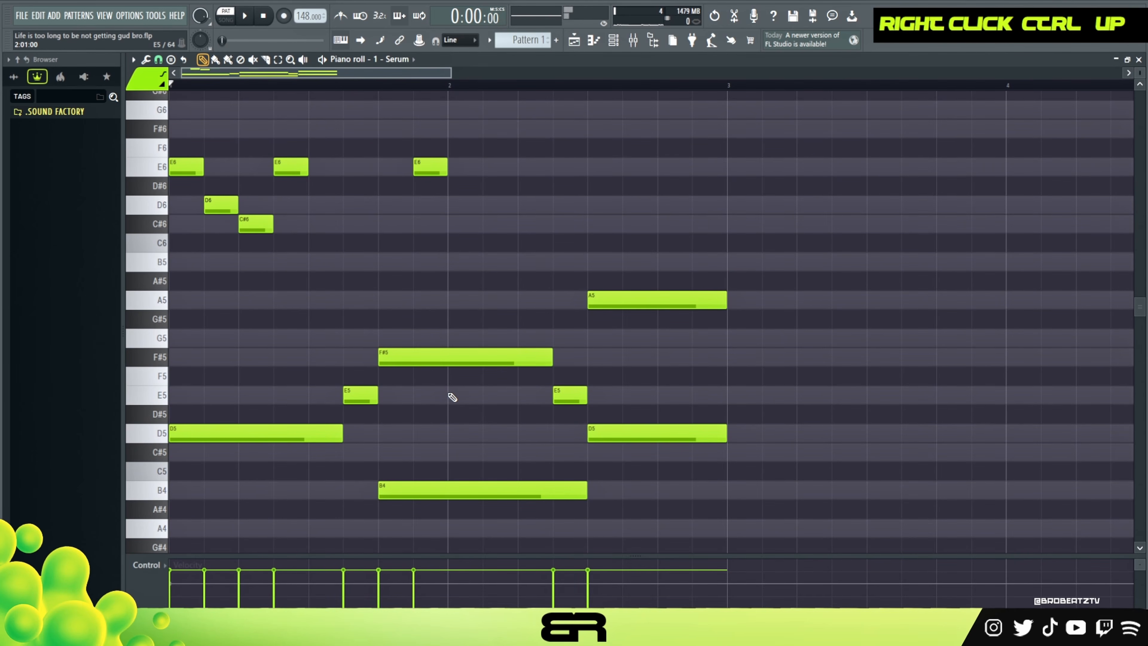
right_click(430, 168)
left_click(365, 395, "ctrl")
left_click_drag(364, 395, 426, 399)
key("ctrl+Up")
right_click(438, 384)
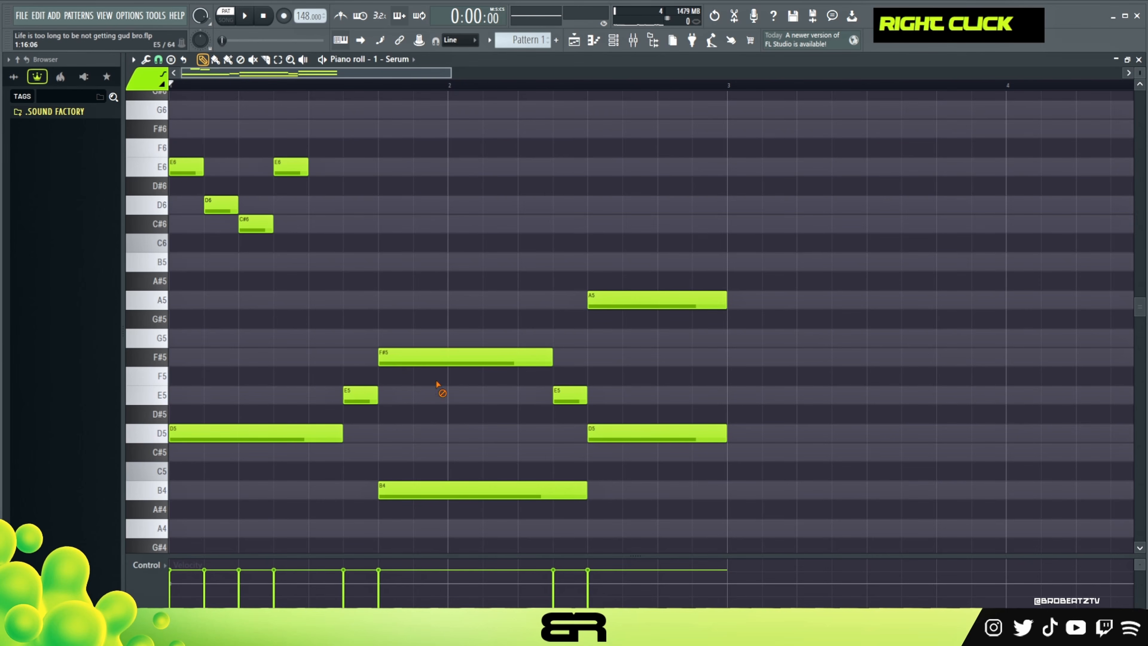
left_click(426, 166)
right_click(432, 169)
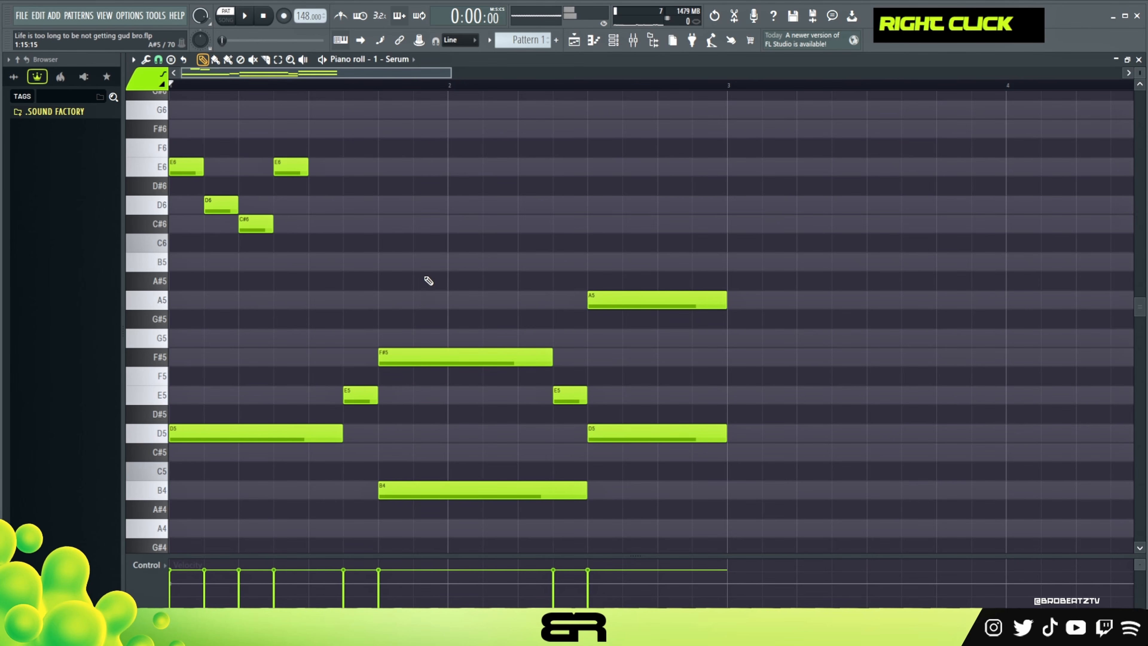
Copy the first short E5 to the last two steps of bar 1, raise it an octave to E6, and play the pattern.
left_click(358, 388, "ctrl")
left_click_drag(359, 387, 419, 396)
key("ctrl+Up")
right_click(473, 268)
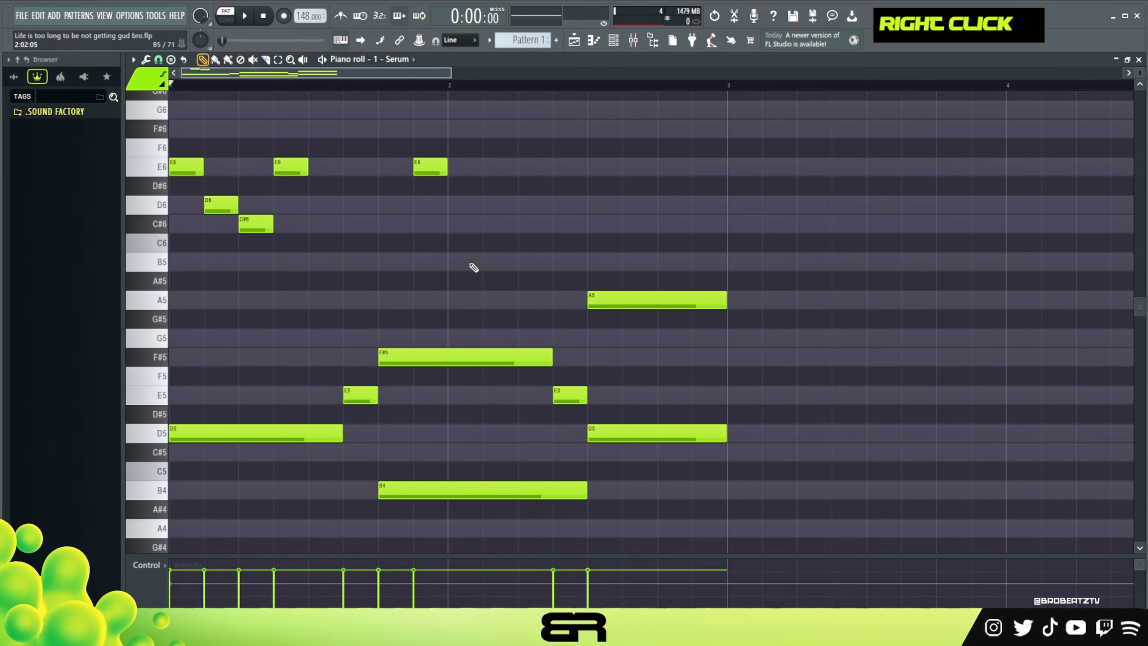
key("space")
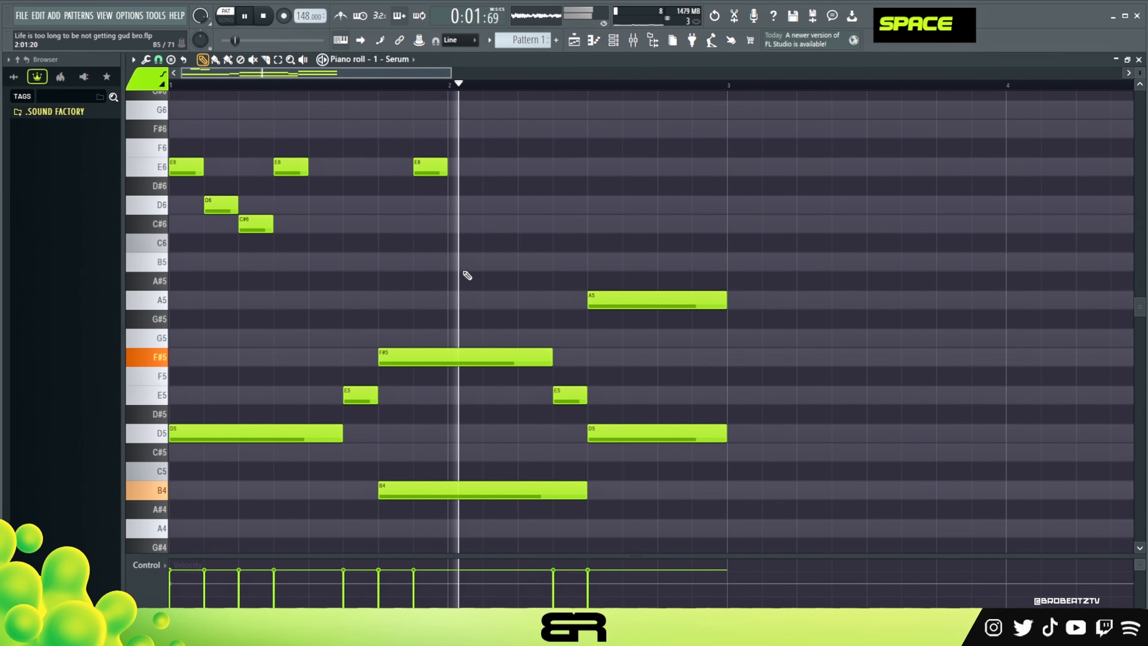
Add a two-step F#6 top note at step 5 of bar 2 and play the pattern.
key("space")
left_click(532, 129)
key("space")
scroll(534, 231, "up", 1)
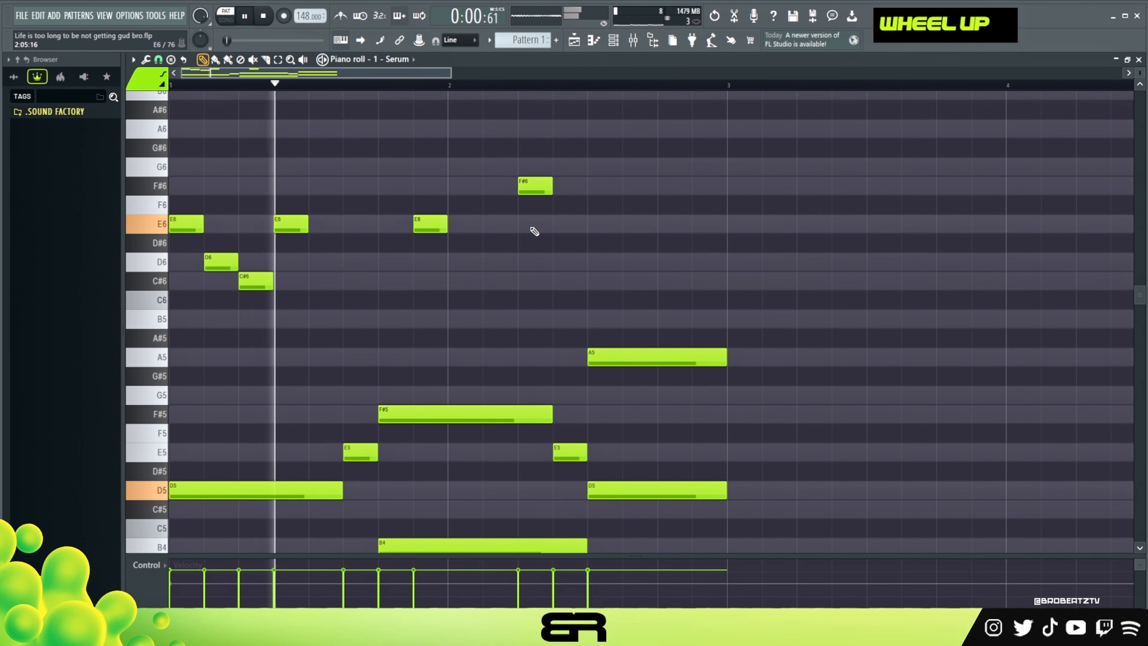
key("space")
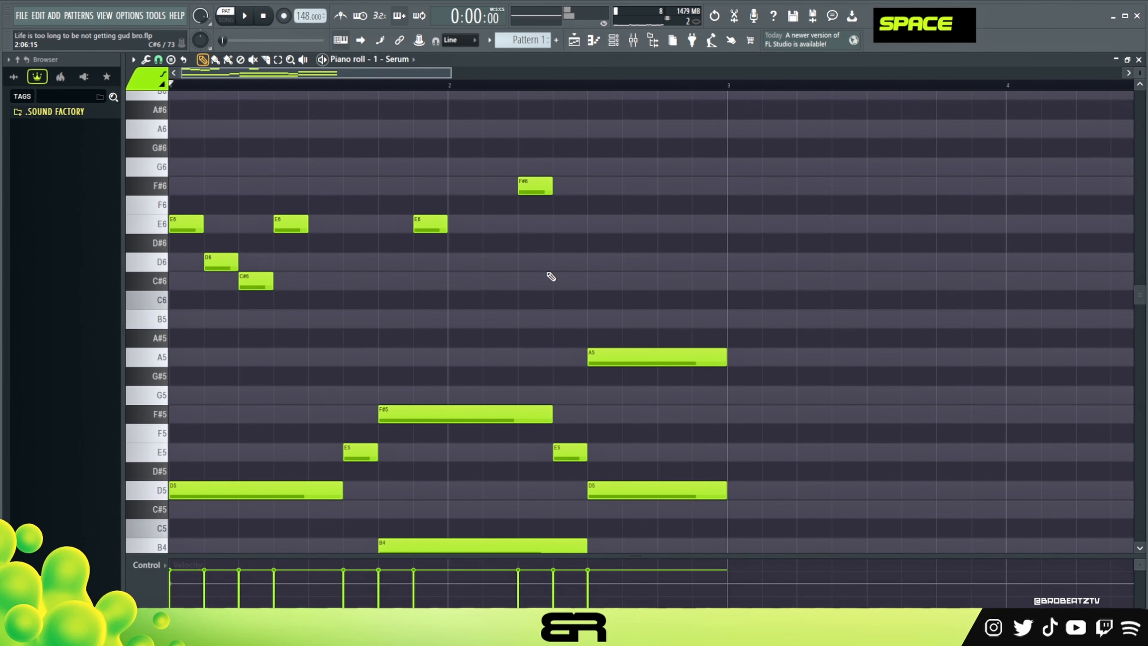
Add a two-step C#6 note at step 11 of bar 2, above the A5 and D5 chord, and play the pattern.
key("space")
left_click(630, 281)
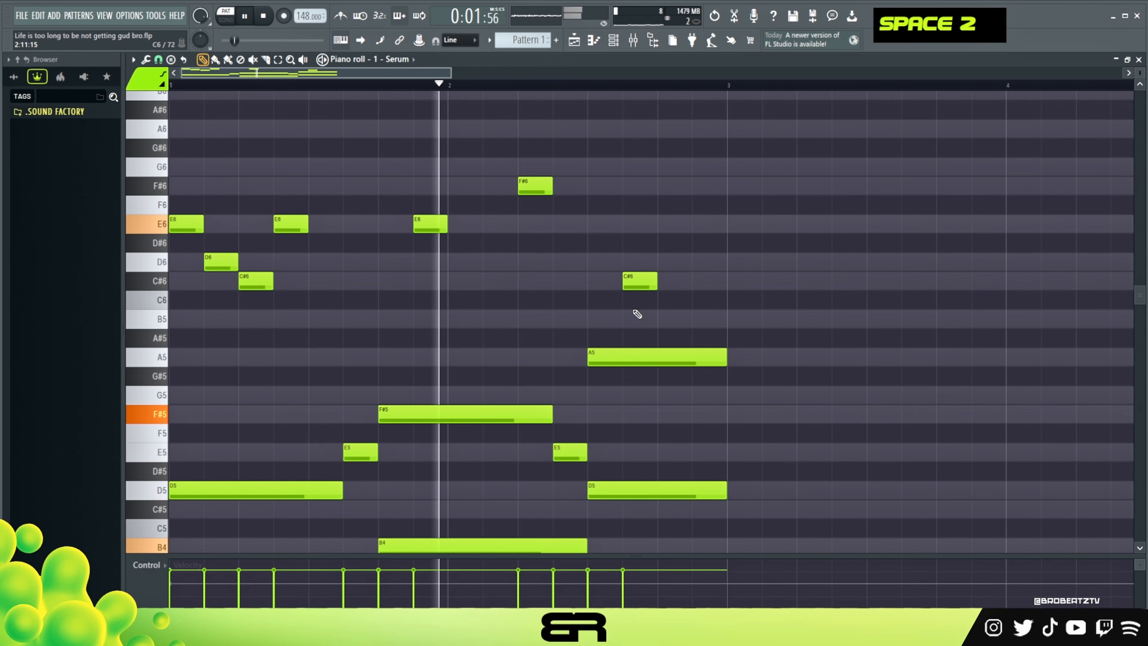
key("space")
key("space")
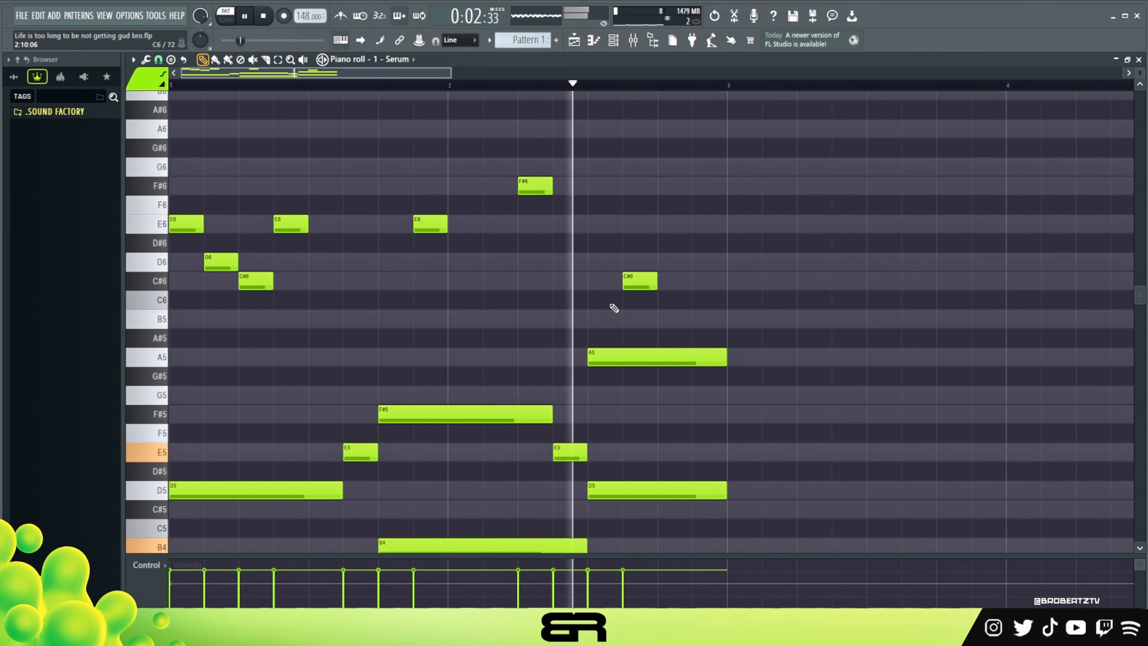
key("space")
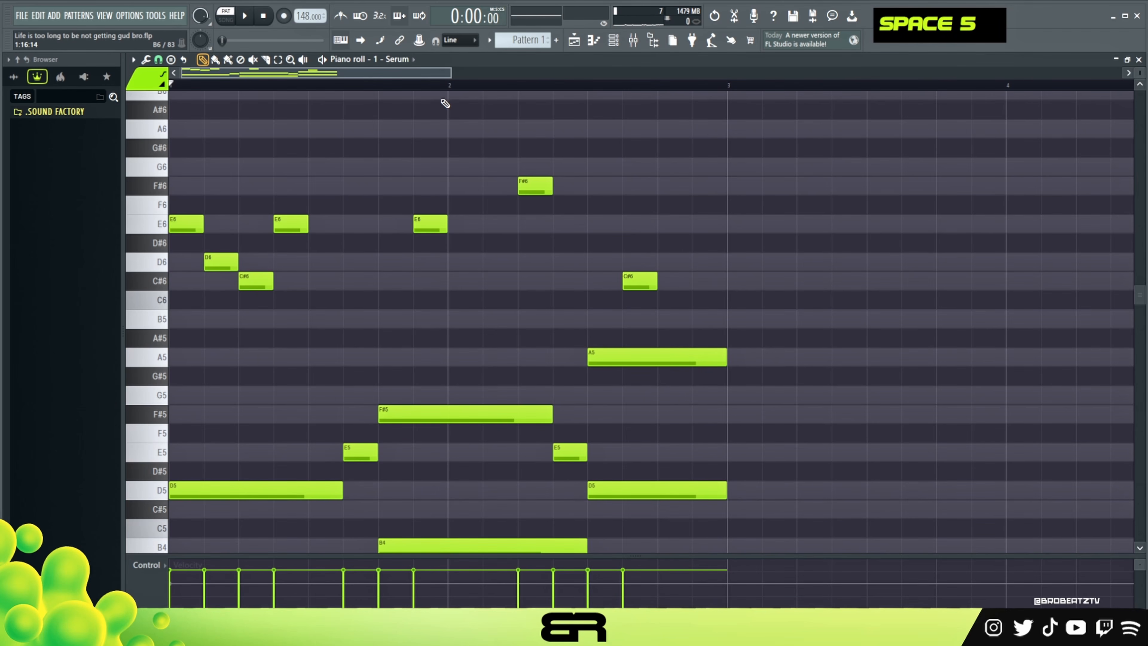
Select all notes of the two-bar phrase, copy them to bars 3 and 4, and clear the note selection.
scroll(460, 93, "down", 1)
key("ctrl+a")
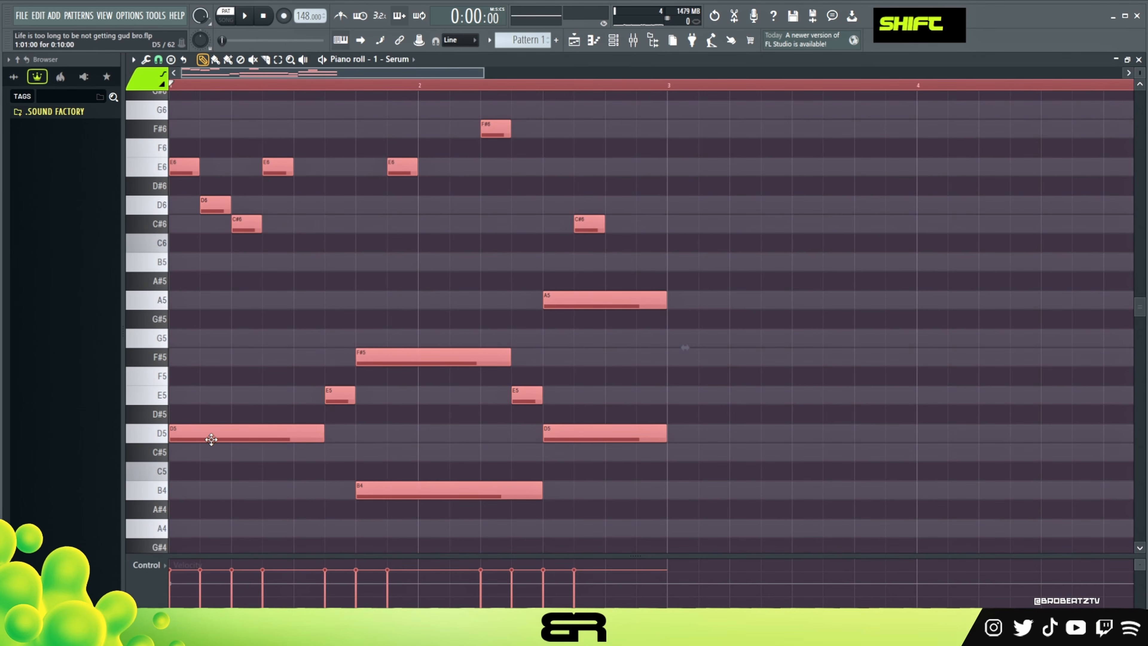
scroll(217, 432, "down", 3)
scroll(1100, 110, "up", 3)
scroll(1136, 78, "down", 2)
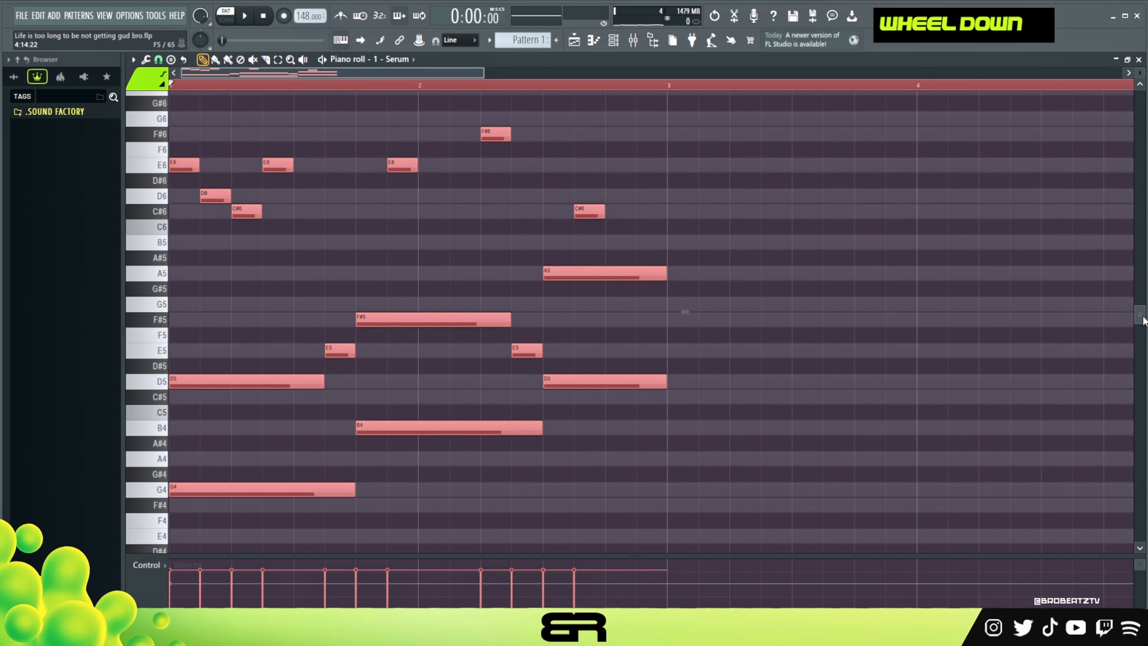
left_click_drag(223, 385, 720, 389)
right_click(574, 118)
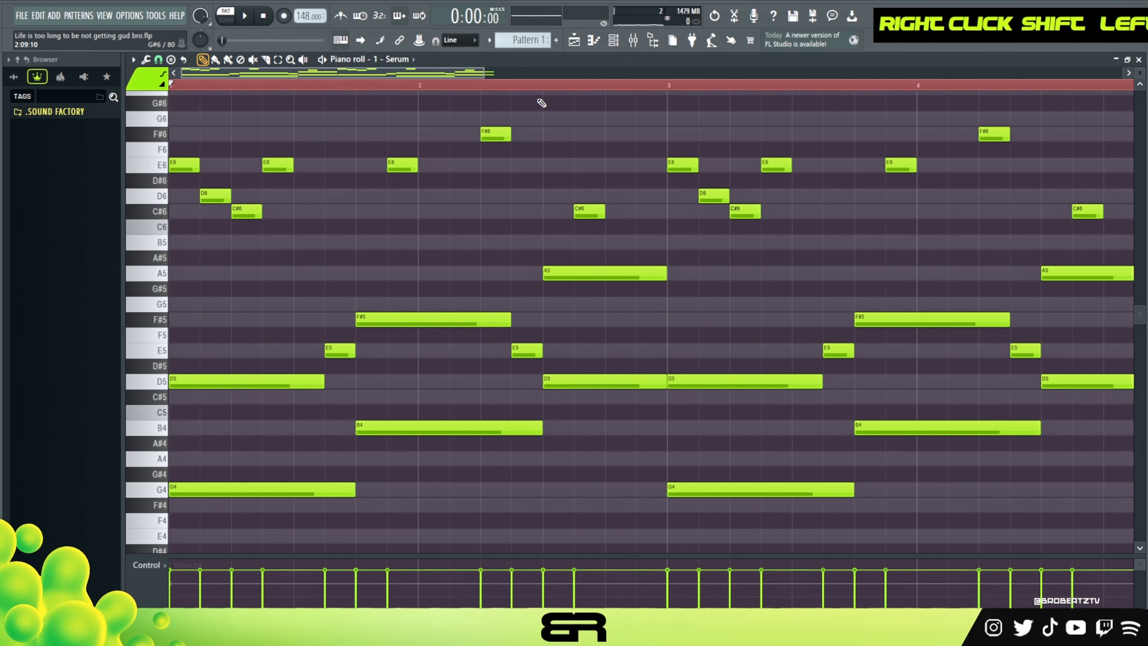
Lower the long A5 note in the last chord of bar 4 an octave to A4, and play back bars 3 and 4.
left_click_drag(441, 78, 520, 86)
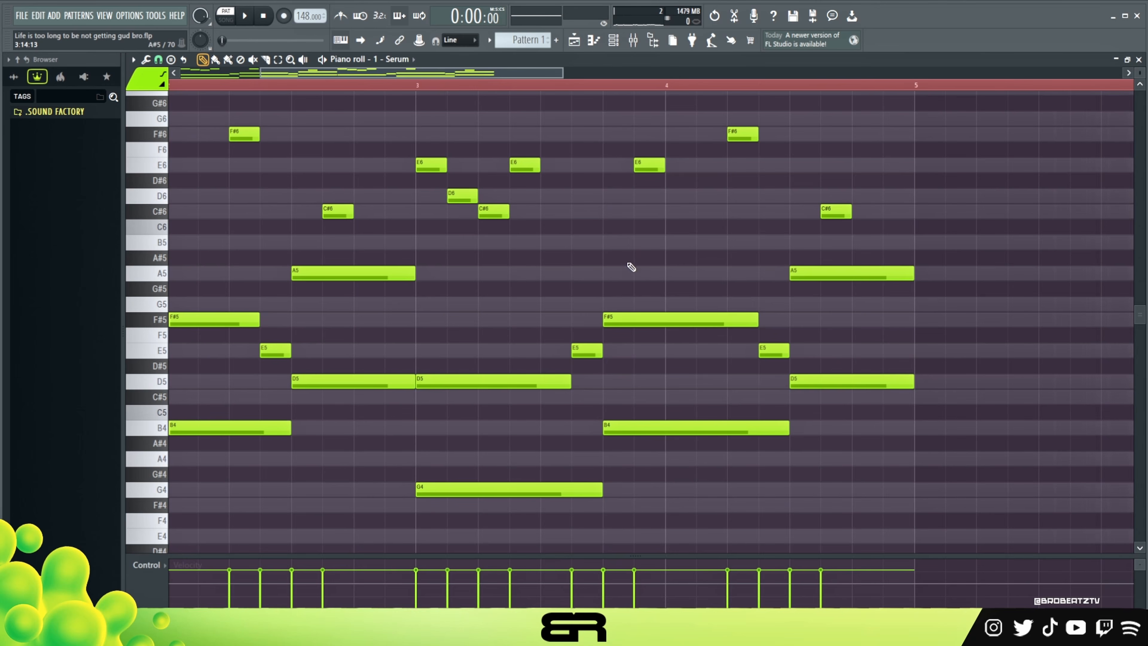
key("ctrl")
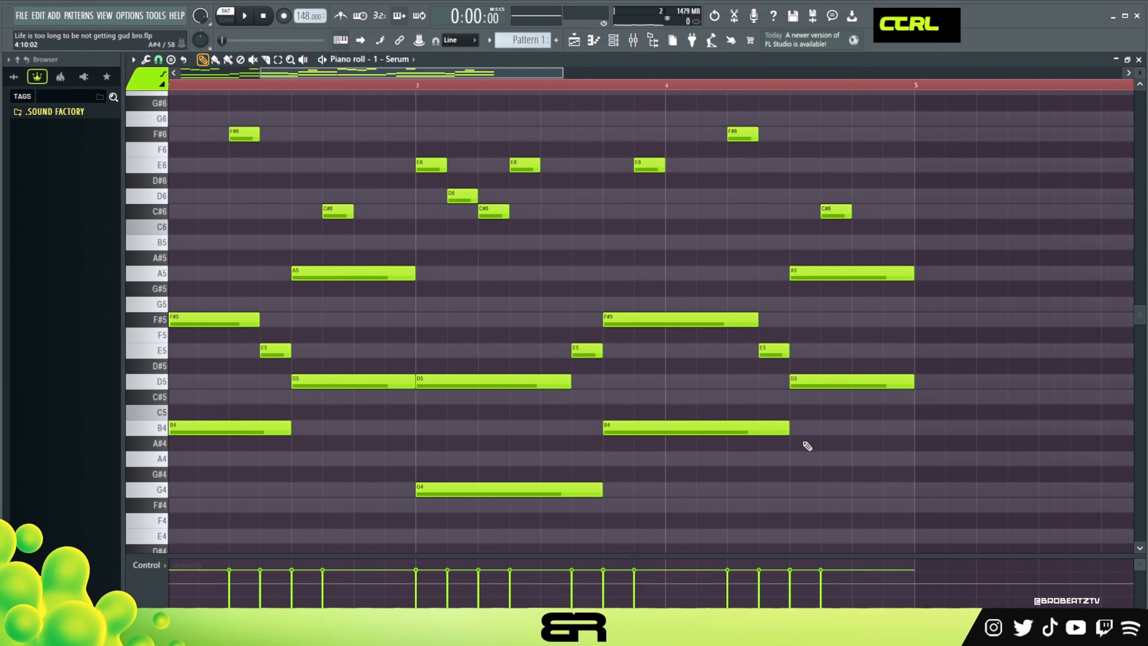
left_click(816, 269, "ctrl")
key("ctrl+Down")
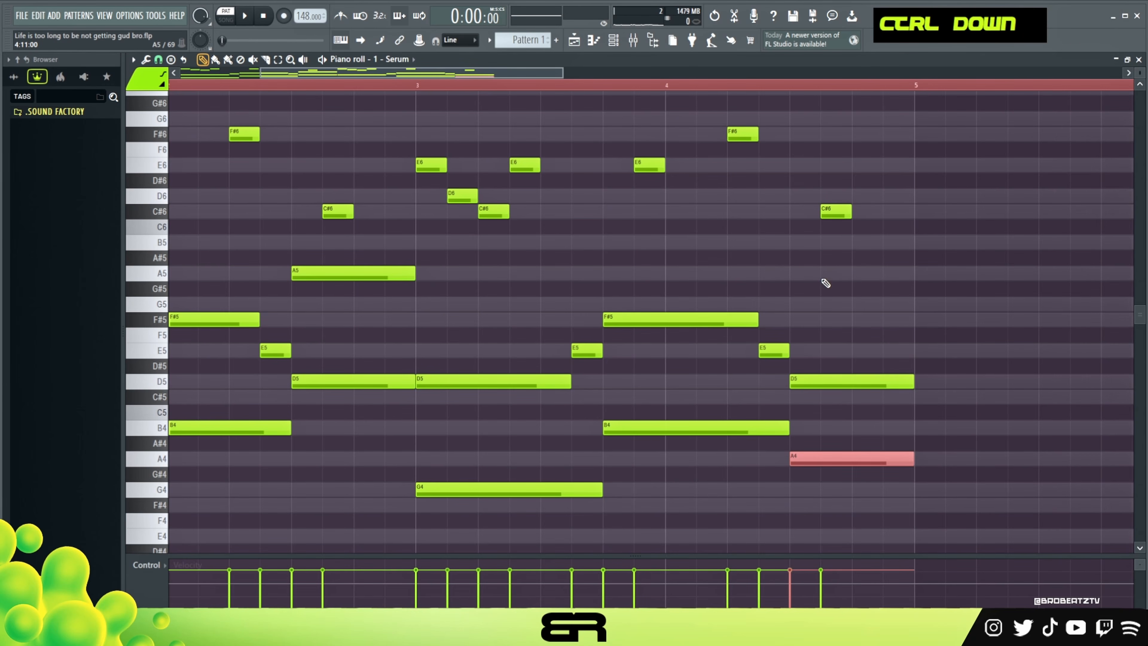
right_click(848, 293)
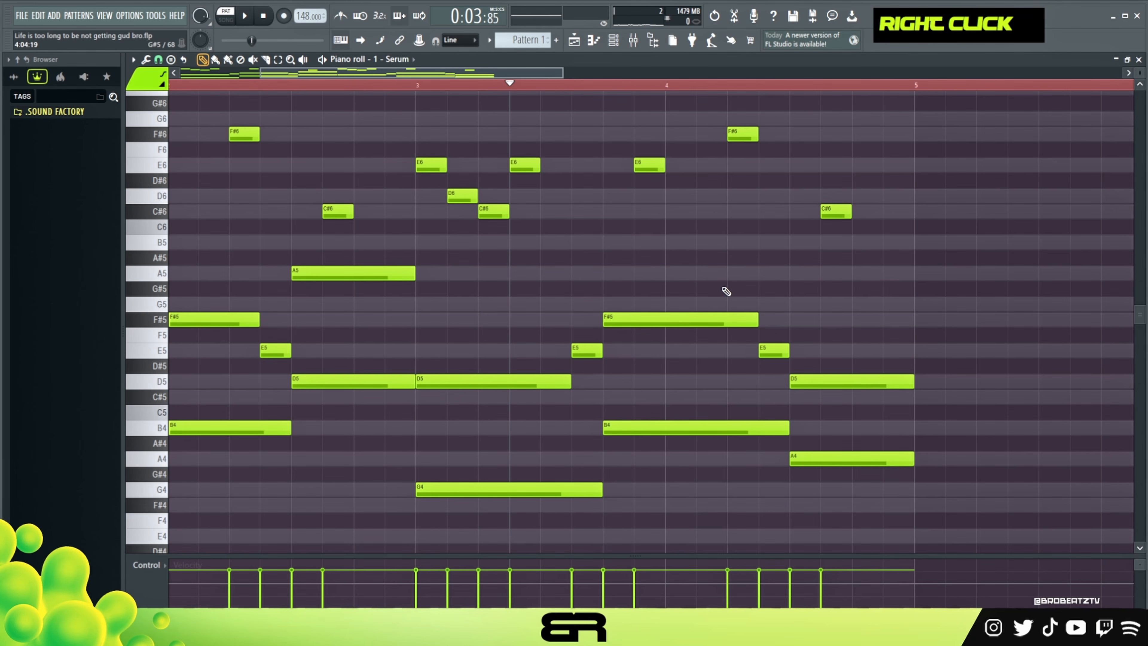
key("space")
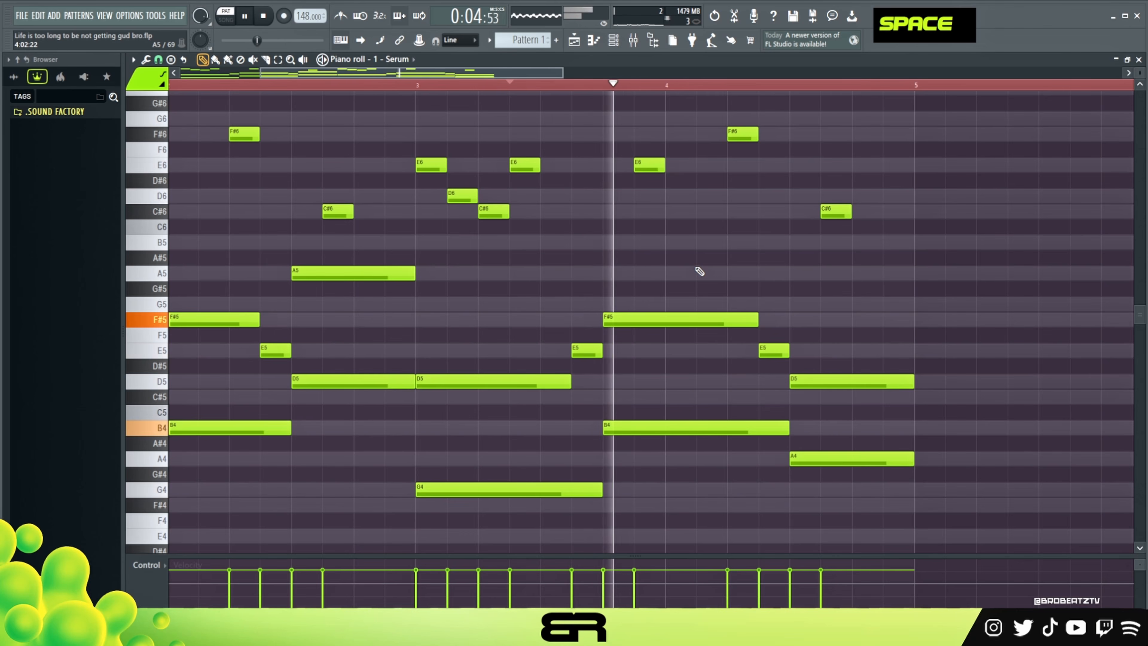
key("space")
key("space")
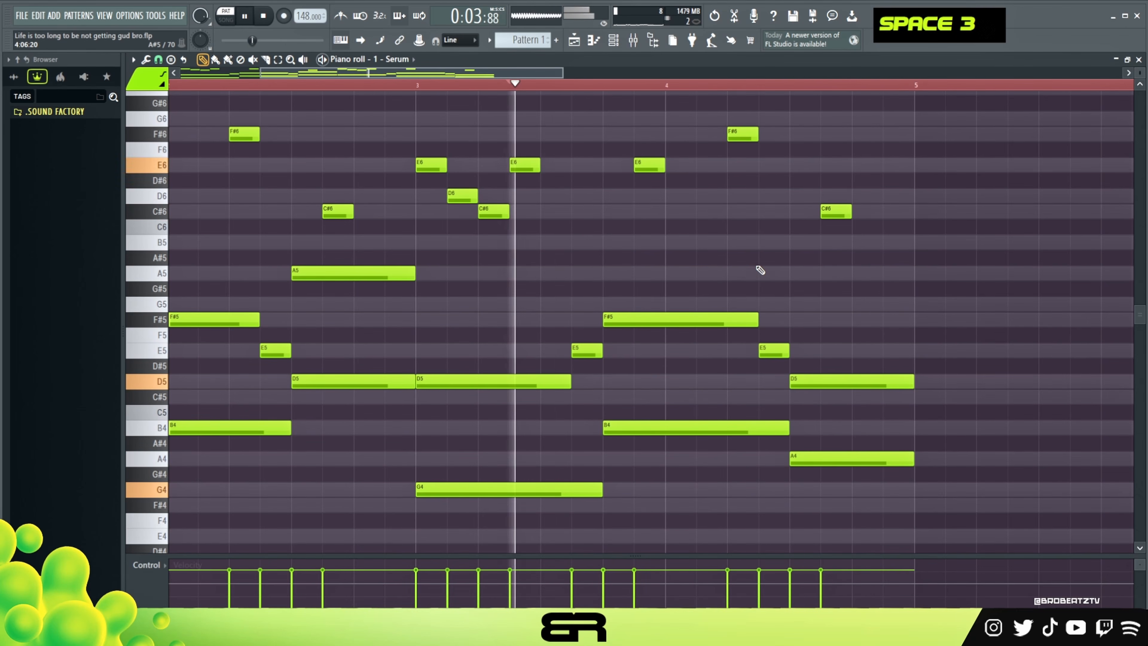
key("space")
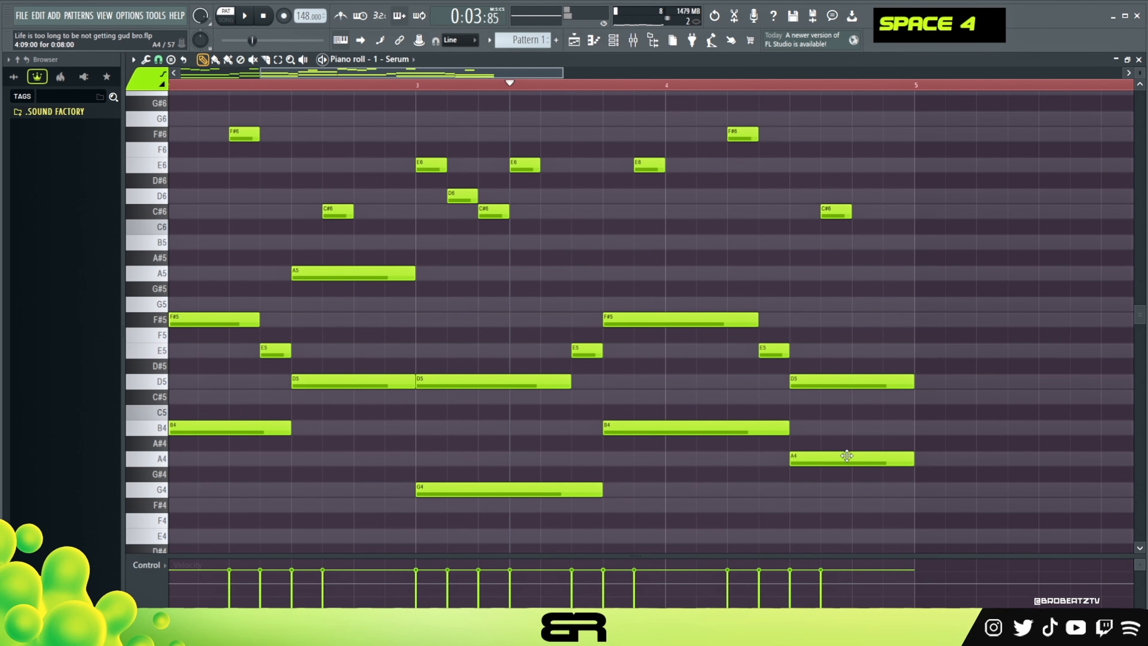
Replace the C#6 top note over the last chord of bar 4 with a two-step A5.
left_click(814, 461, "ctrl")
left_click_drag(814, 461, 843, 461)
key("ctrl+Up")
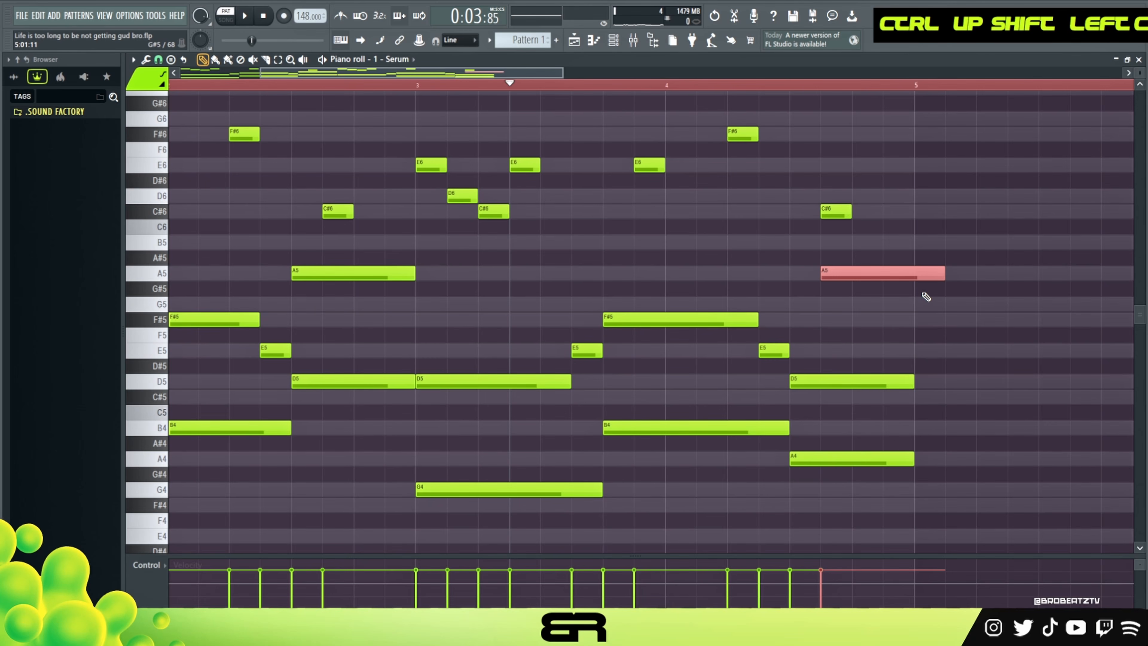
key("shift+d")
right_click(858, 225)
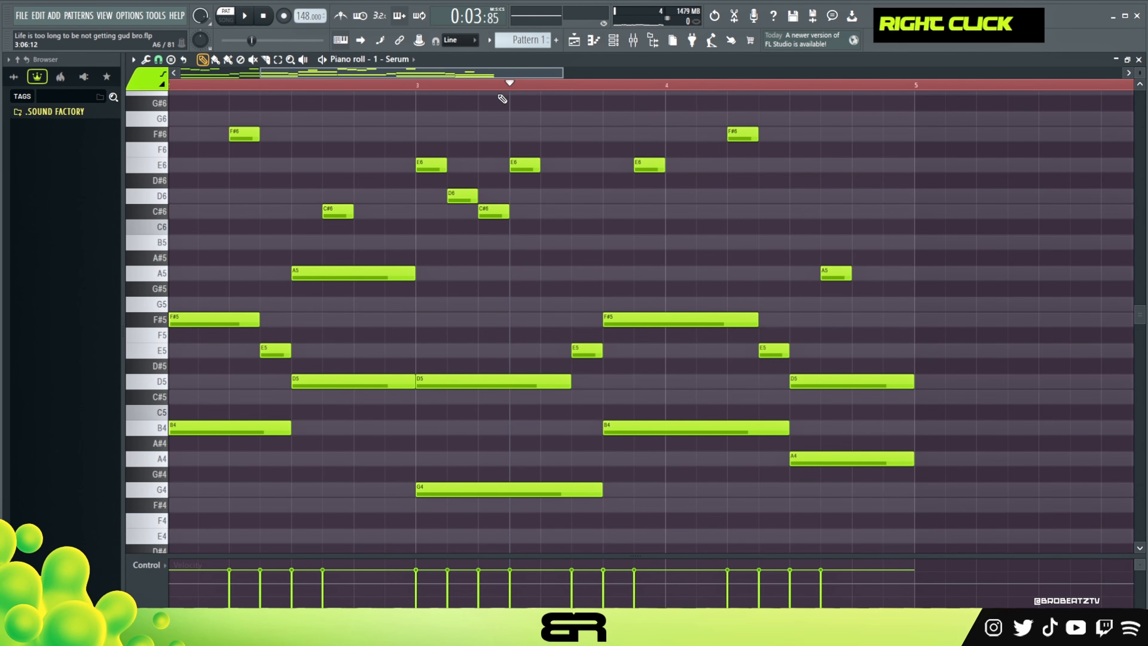
Select the whole four-bar phrase and copy it to bars 5 through 8.
scroll(438, 88, "down", 4)
left_click(173, 85)
key("ctrl+a")
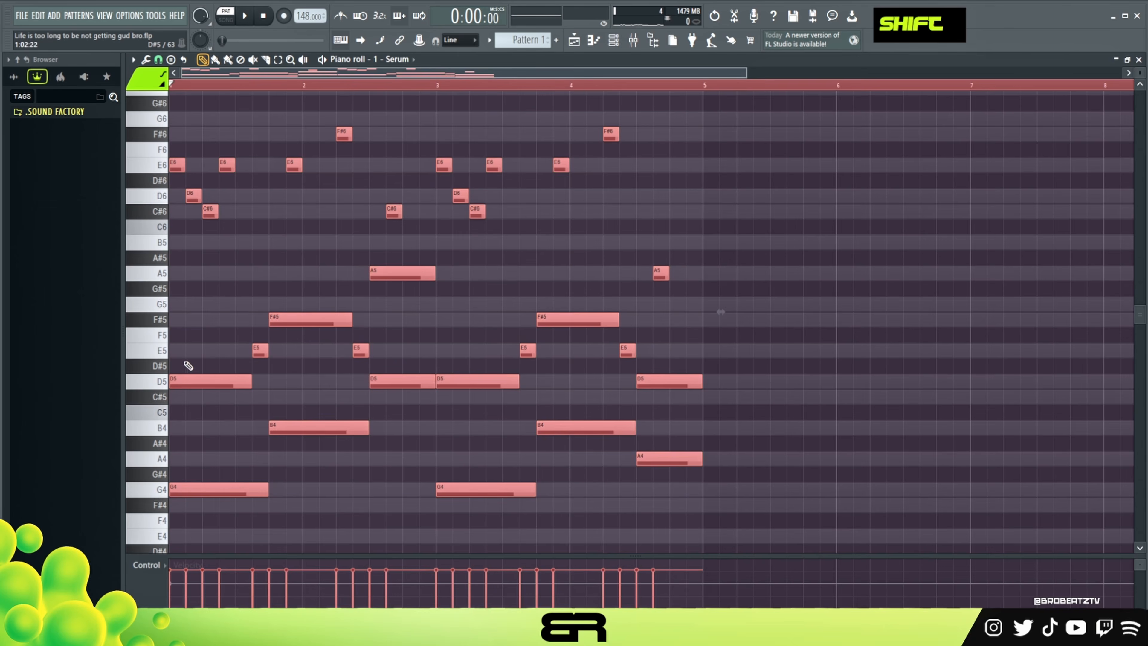
mouse_move(181, 379)
left_mouse_down()
mouse_move(728, 410)
mouse_move(715, 411)
left_mouse_up()
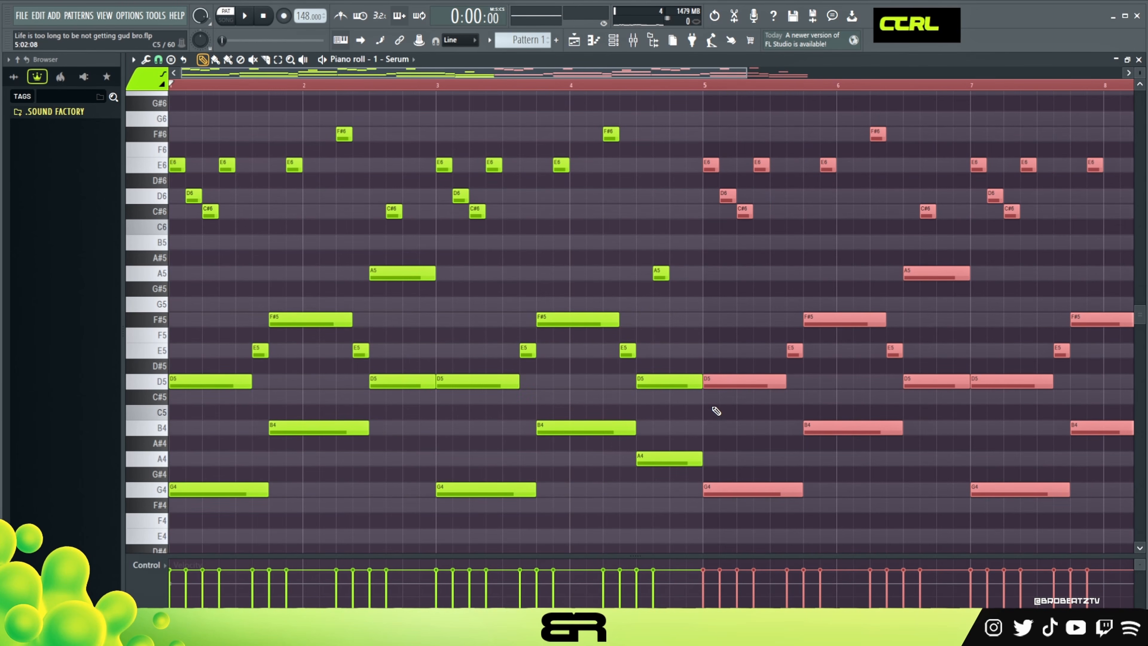
Transpose the notes in bars 1 to 4 down an octave, keeping bars 5 to 8 at their original pitch.
key("ctrl+a")
key("ctrl+Down")
right_click(718, 154, "ctrl")
left_click_drag(1067, 140, 651, 512)
key("ctrl+Up")
right_click(595, 379)
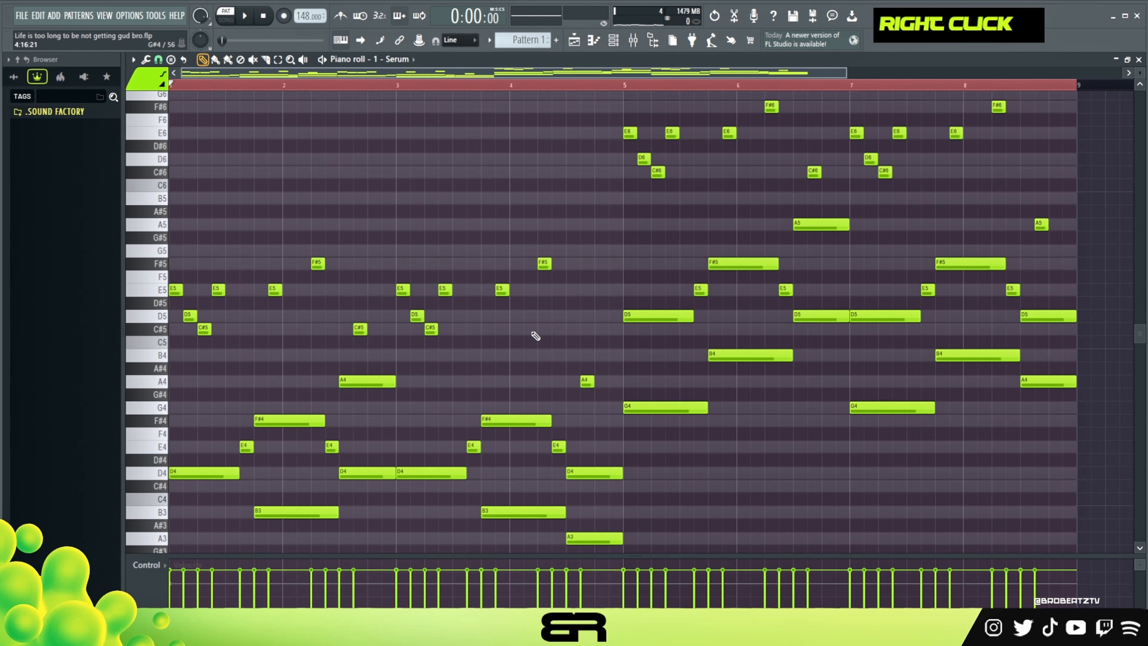
Clear the time selection and play back the full eight-bar pattern.
double_click(208, 88)
right_click(424, 176)
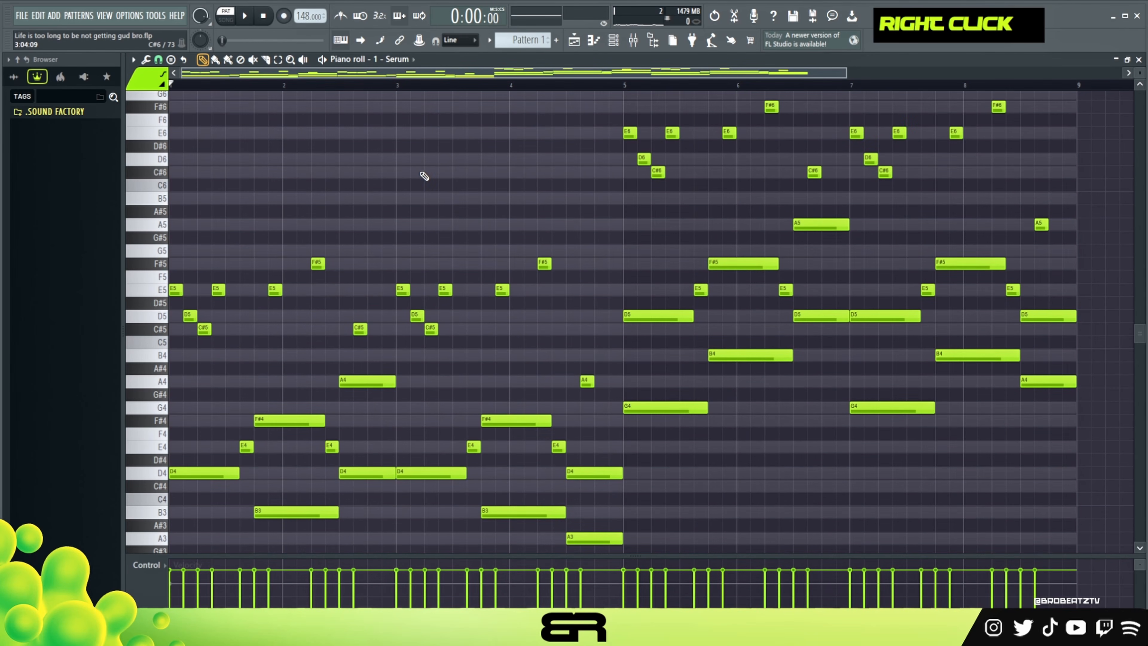
key("space")
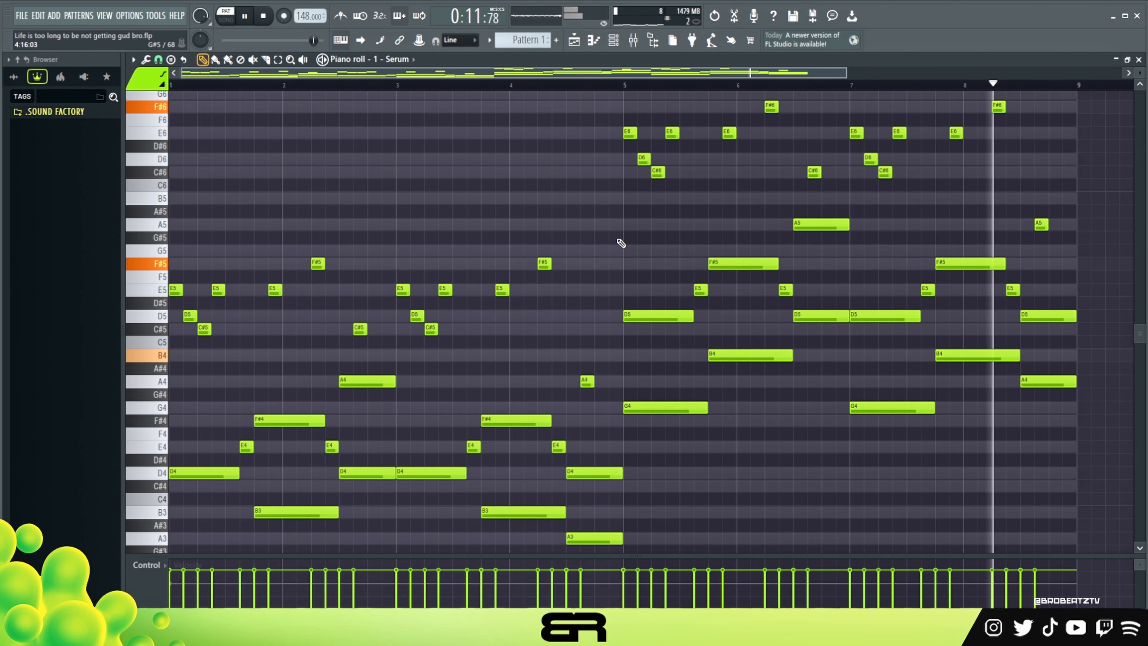
key("space")
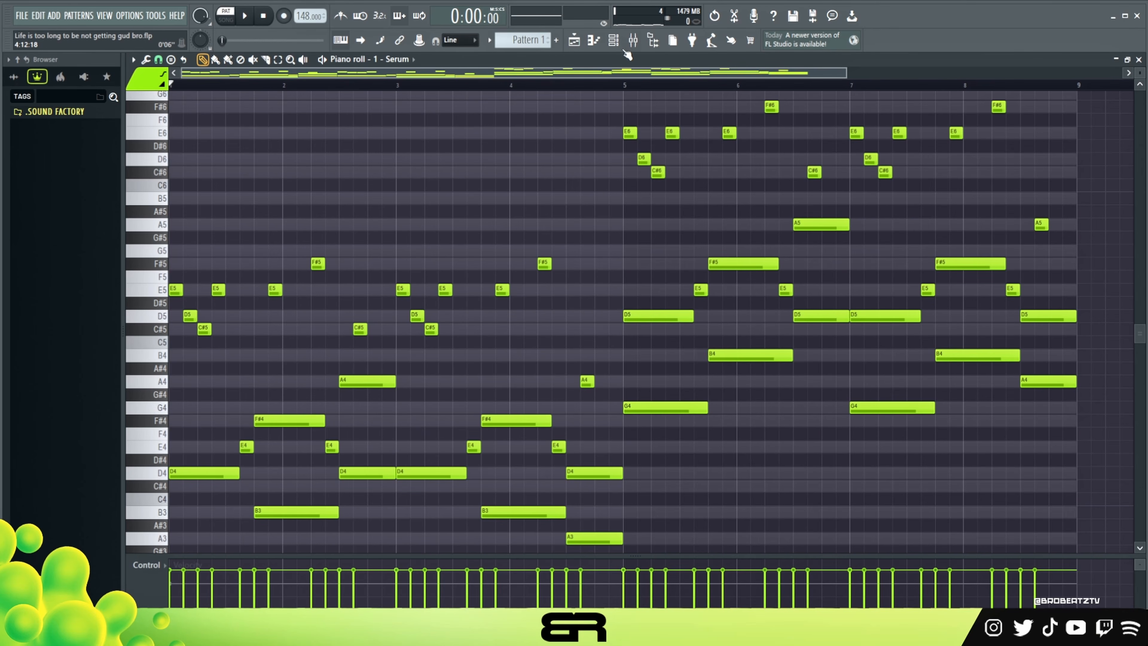
Open the Serum #2 channel's instrument, audition its LD - Butter preset with a few notes, and close it.
left_click(613, 40)
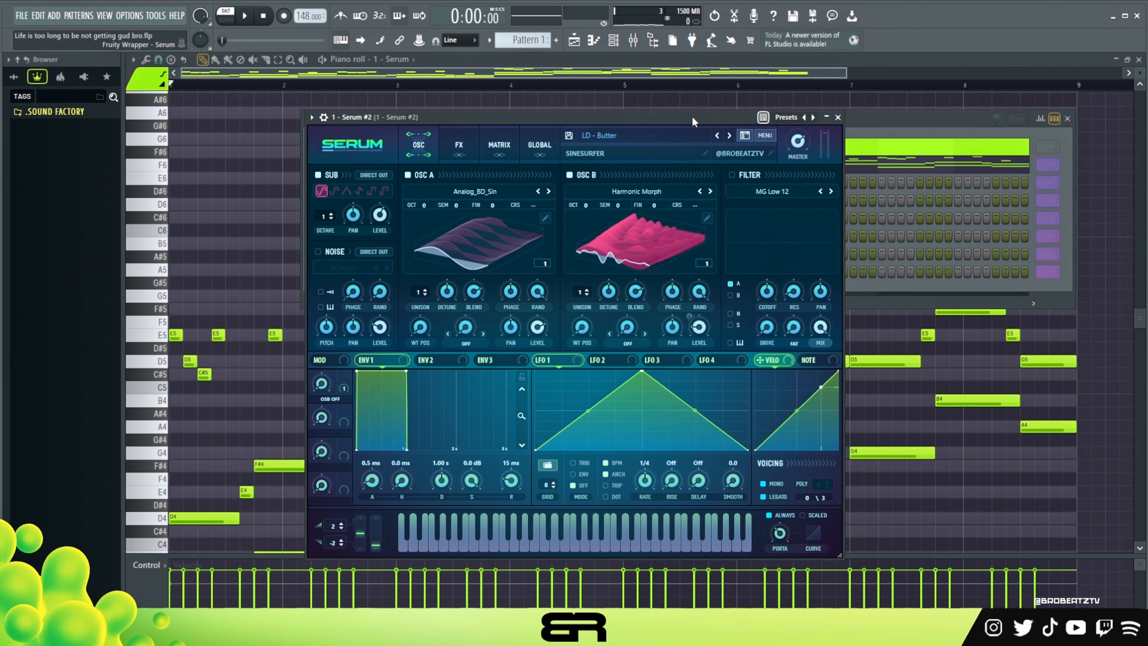
key("w")
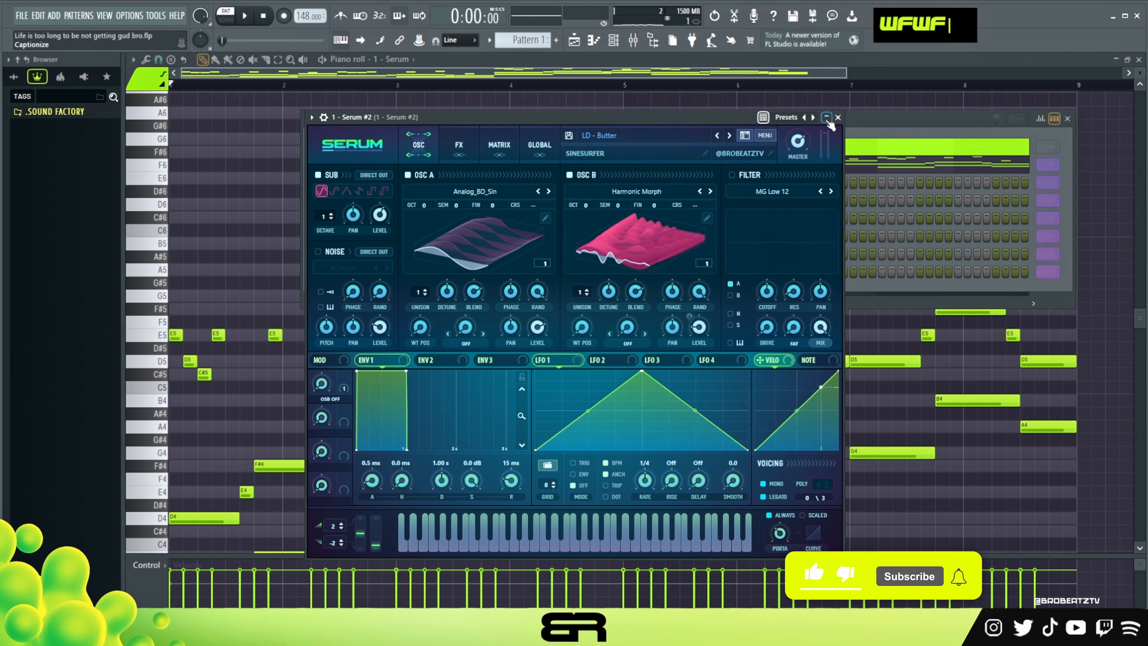
left_click(838, 117)
Examine the top-line notes in bars 1 to 4 of the first Serum channel.
right_click(276, 219)
scroll(277, 219, "down", 4)
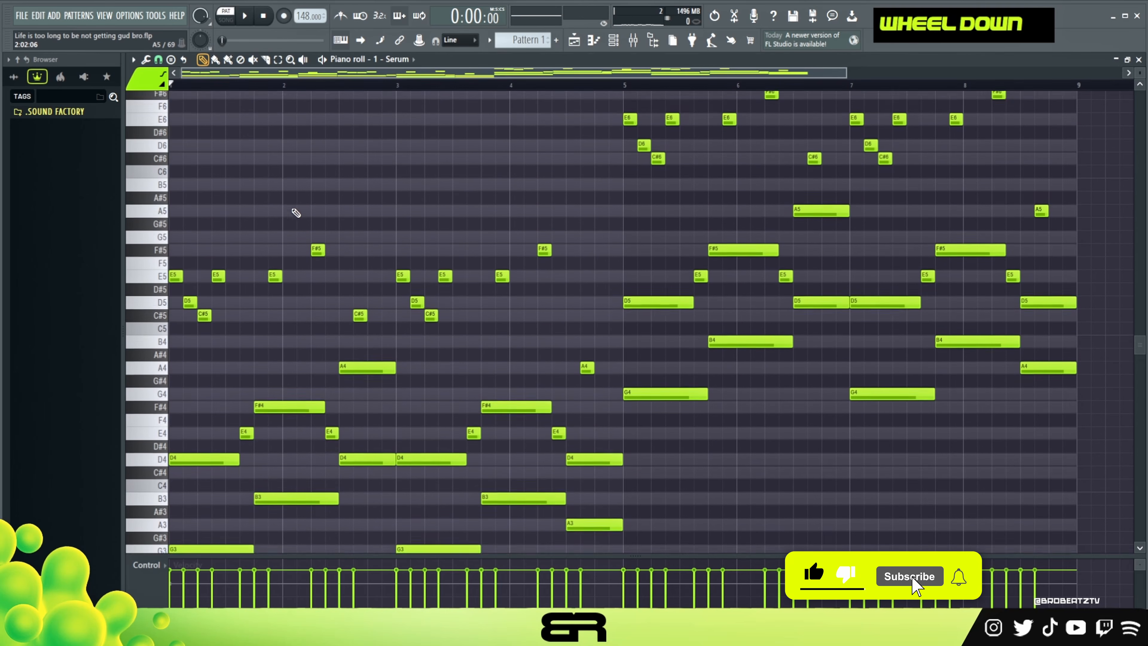
scroll(841, 246, "up", 7)
scroll(508, 213, "down", 3)
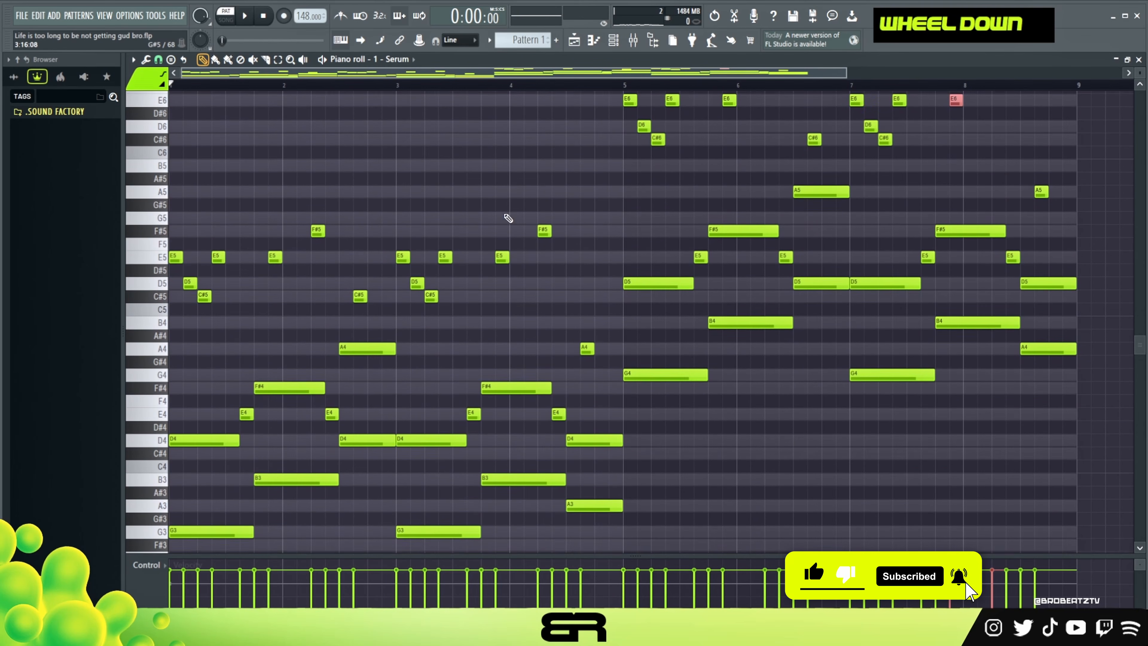
right_click(604, 235)
left_click_drag(598, 211, 172, 324)
right_click(203, 282)
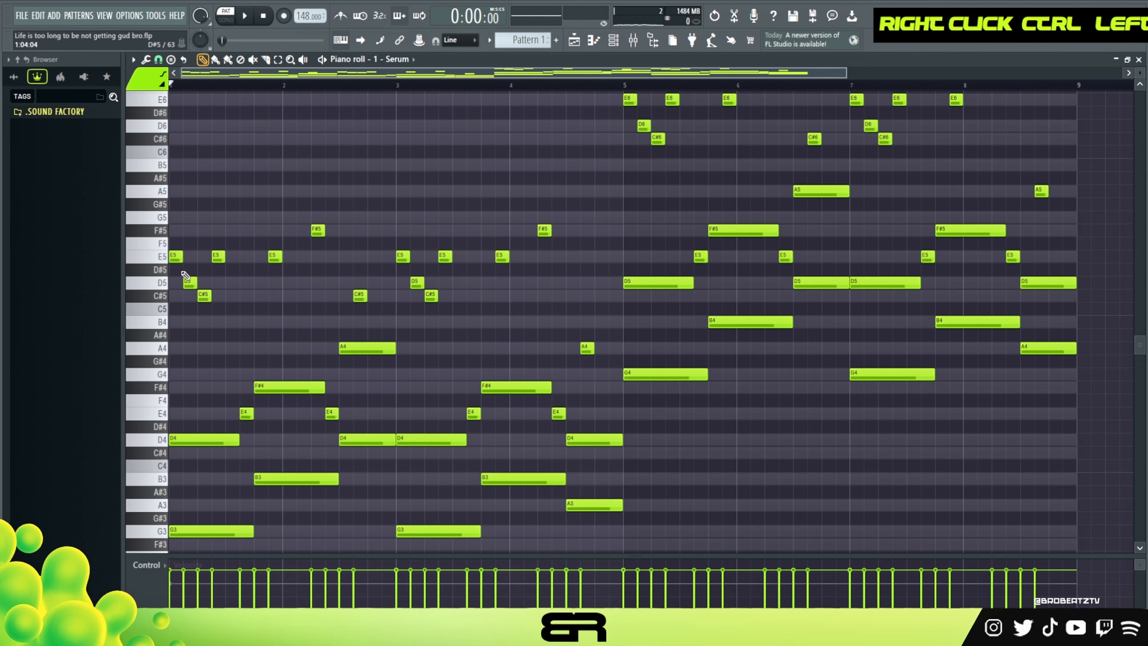
left_click_drag(382, 163, 568, 302)
right_click(407, 217)
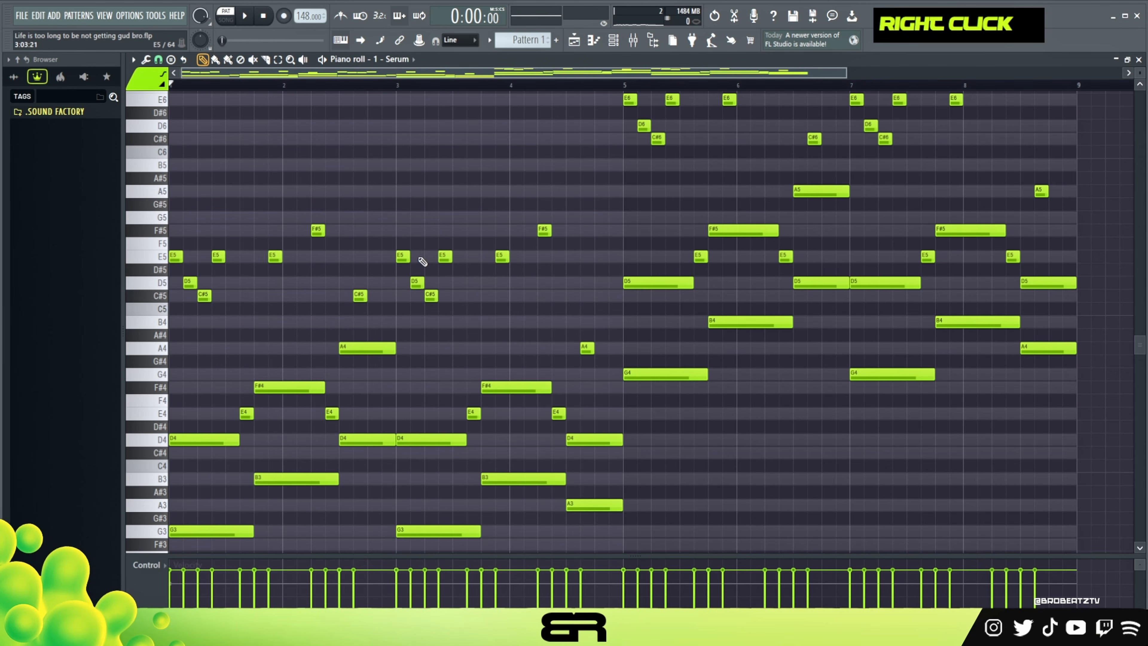
scroll(404, 355, "down", 3)
scroll(354, 346, "up", 3)
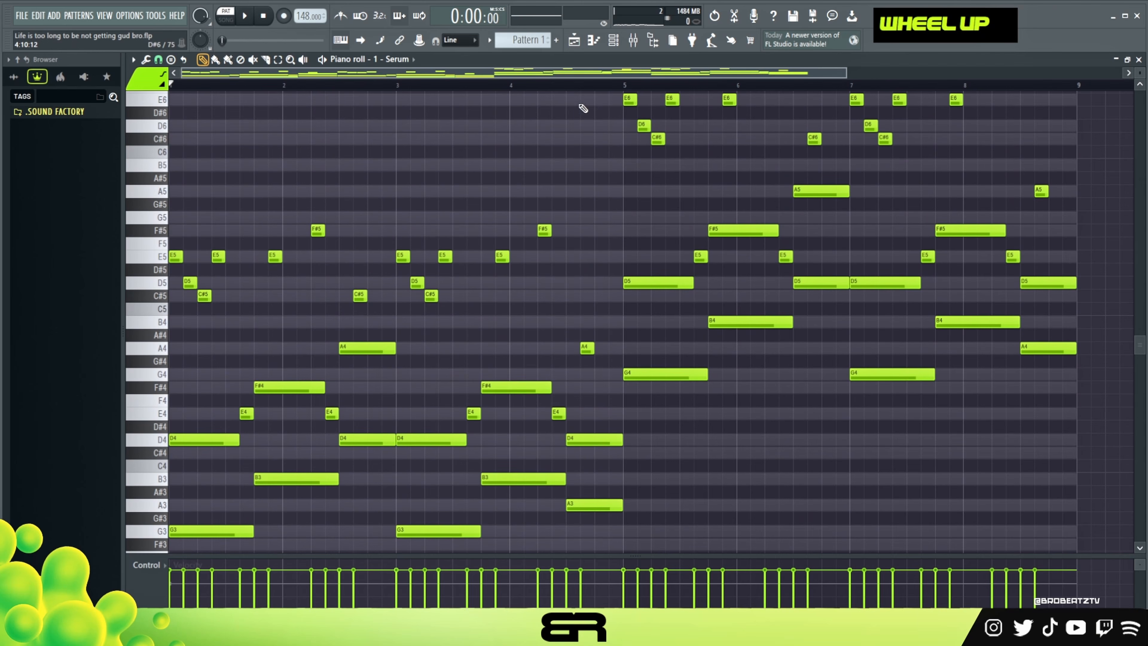
Open the piano roll for Serum #2 and place two-step D5 and C#5 notes at steps 3 and 5 of bar 1.
left_click(614, 40)
right_click(404, 180)
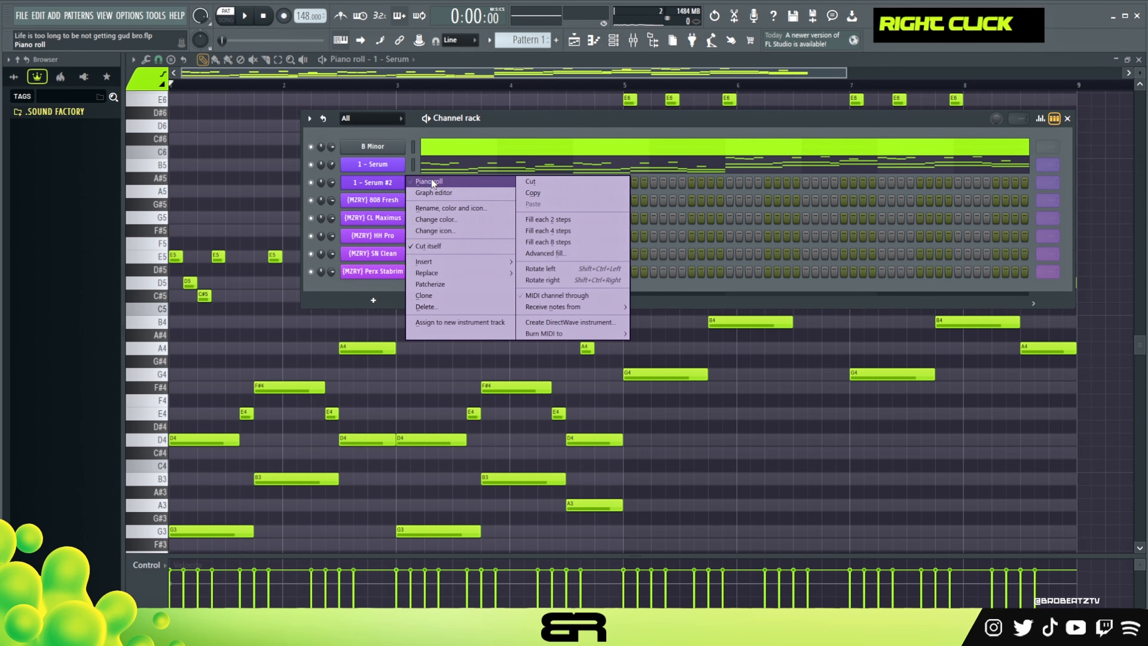
left_click(458, 181)
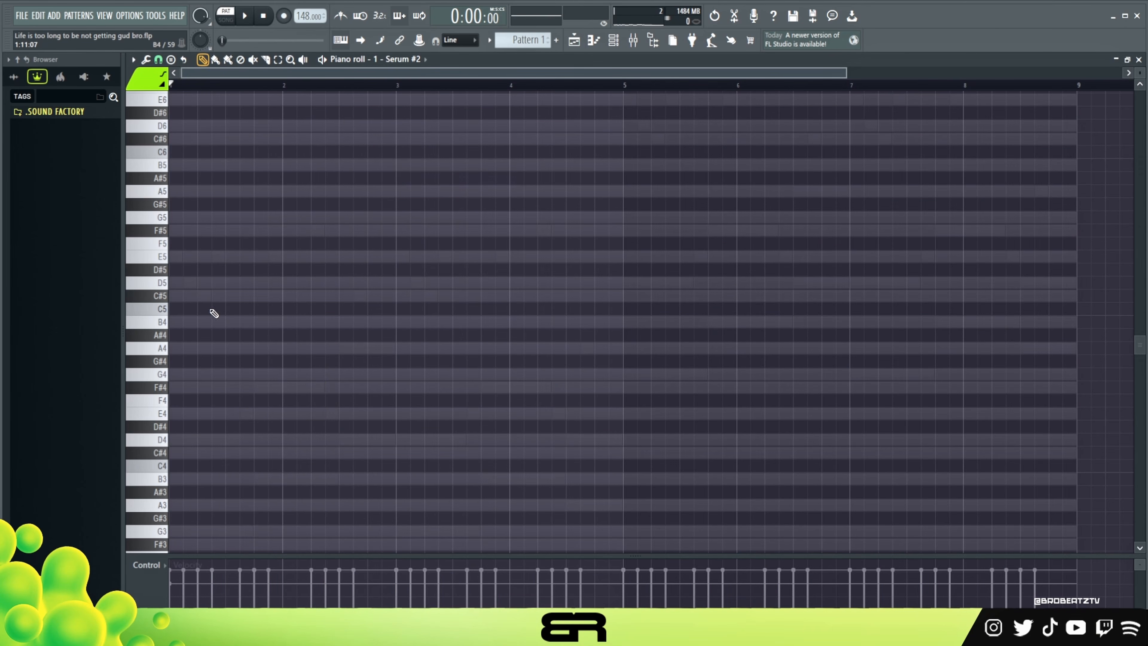
double_click(198, 297)
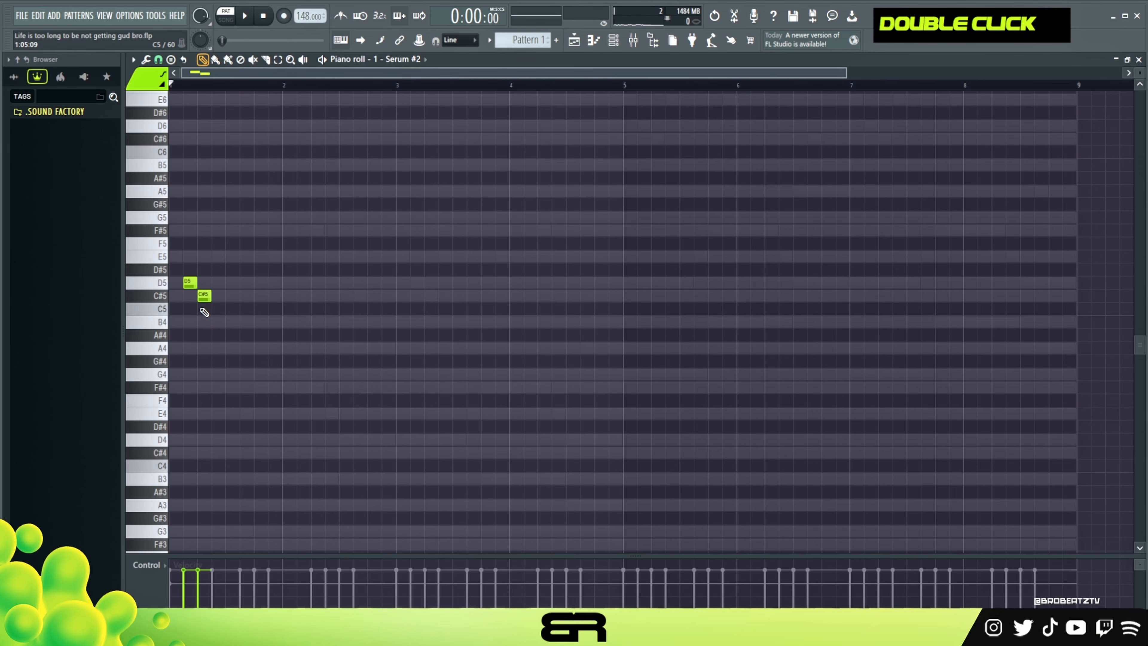
double_click(176, 257)
double_click(176, 230)
double_click(176, 217)
double_click(176, 190)
right_click(176, 257)
right_click(175, 231)
right_click(175, 217)
right_click(176, 190)
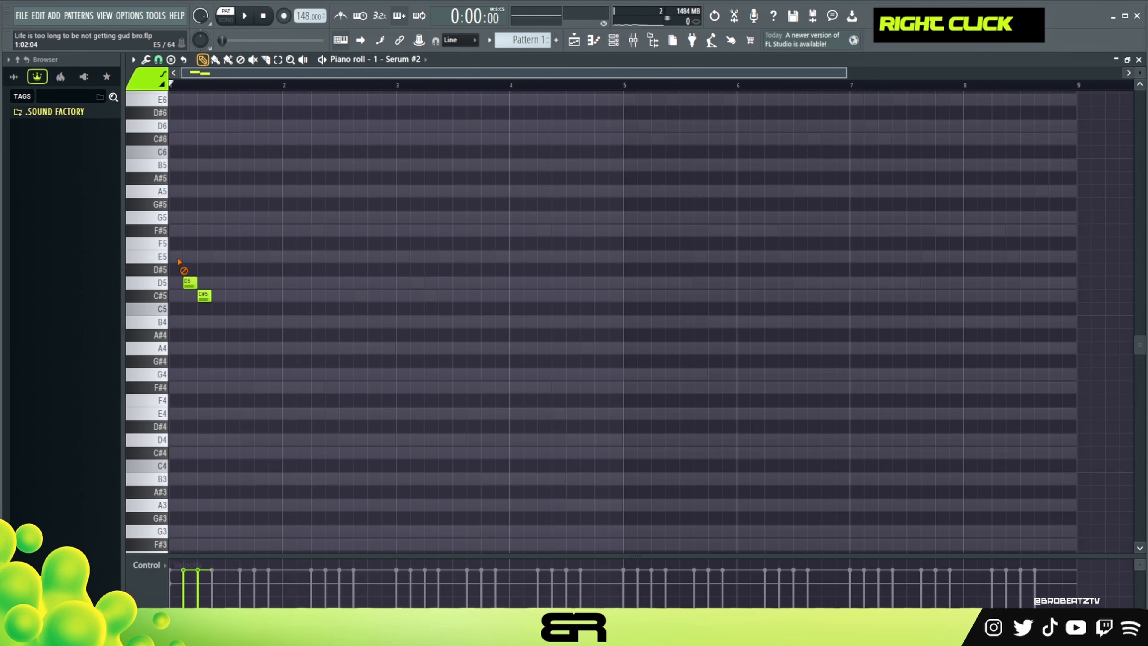
Add a two-step F#5 above the D5 in bar 1 and a two-step A5 at the bar's start.
left_click(190, 283, "ctrl")
left_click_drag(190, 282, 198, 231)
right_click(290, 254)
right_click(192, 222, "ctrl")
left_click_drag(191, 192, 177, 191)
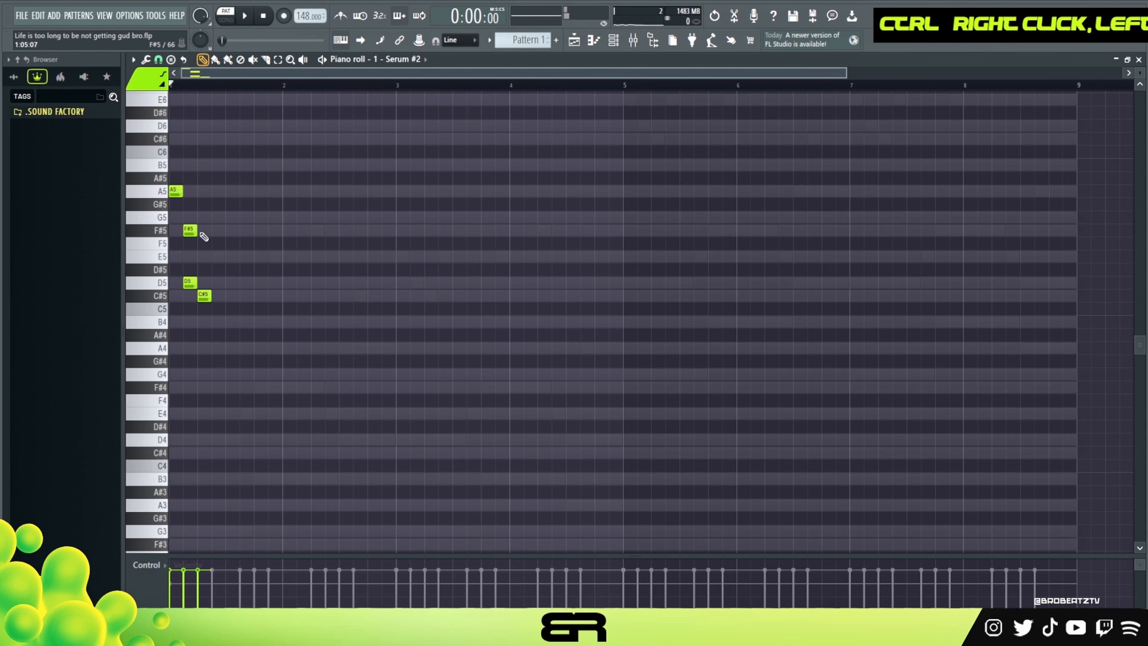
Delete the F#5 note from bar 1 of the Serum #2 melody and play back the remaining notes.
right_click(193, 231)
key("space")
key("ctrl+a")
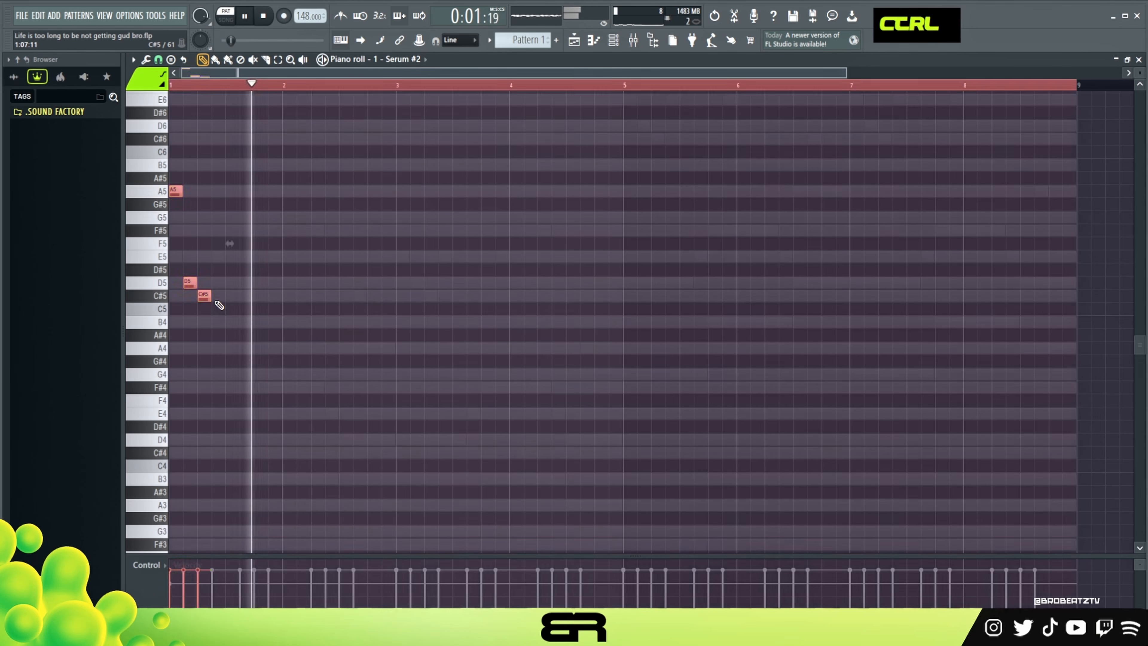
key("space")
scroll(219, 85, "up", 6)
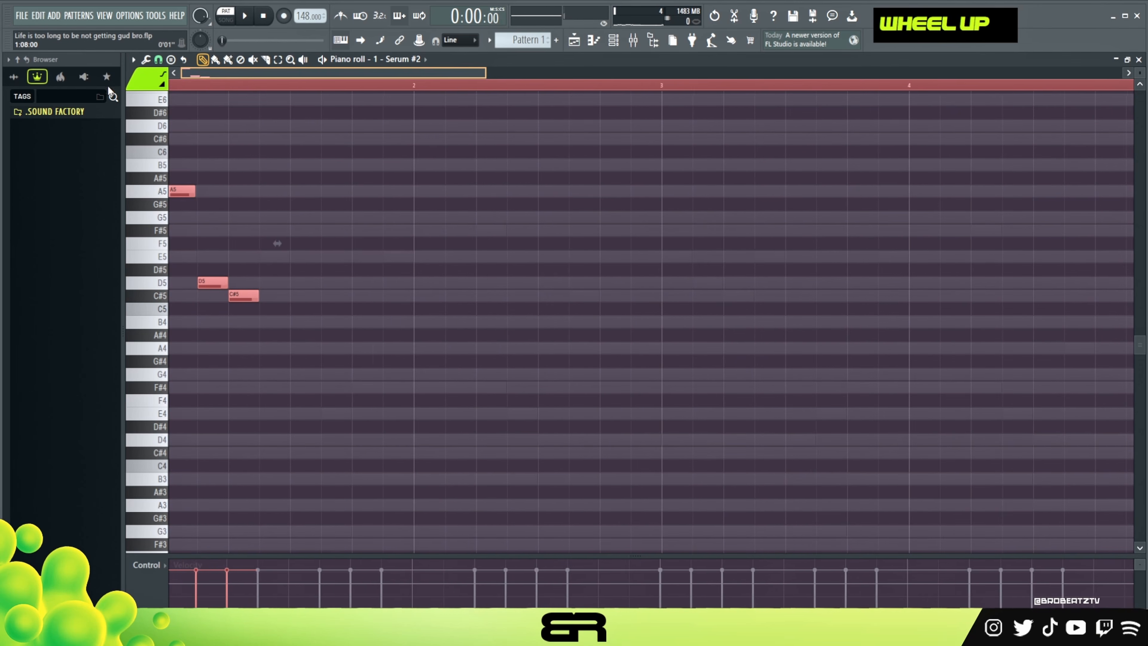
left_click_drag(234, 74, 226, 74)
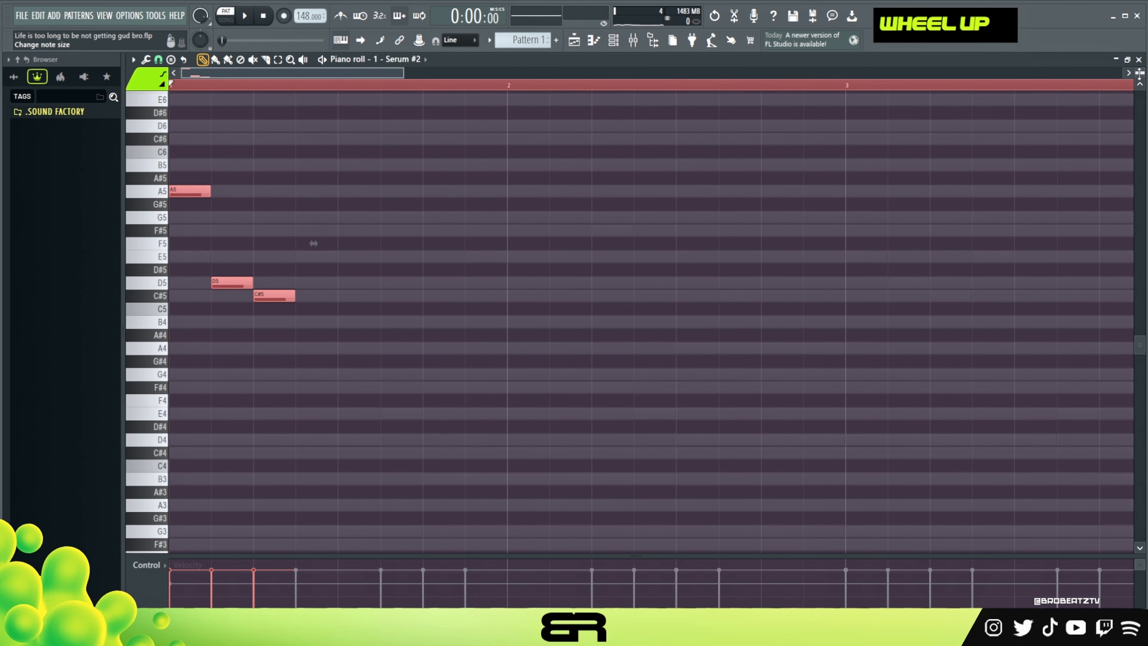
scroll(313, 243, "up", 4)
key("space")
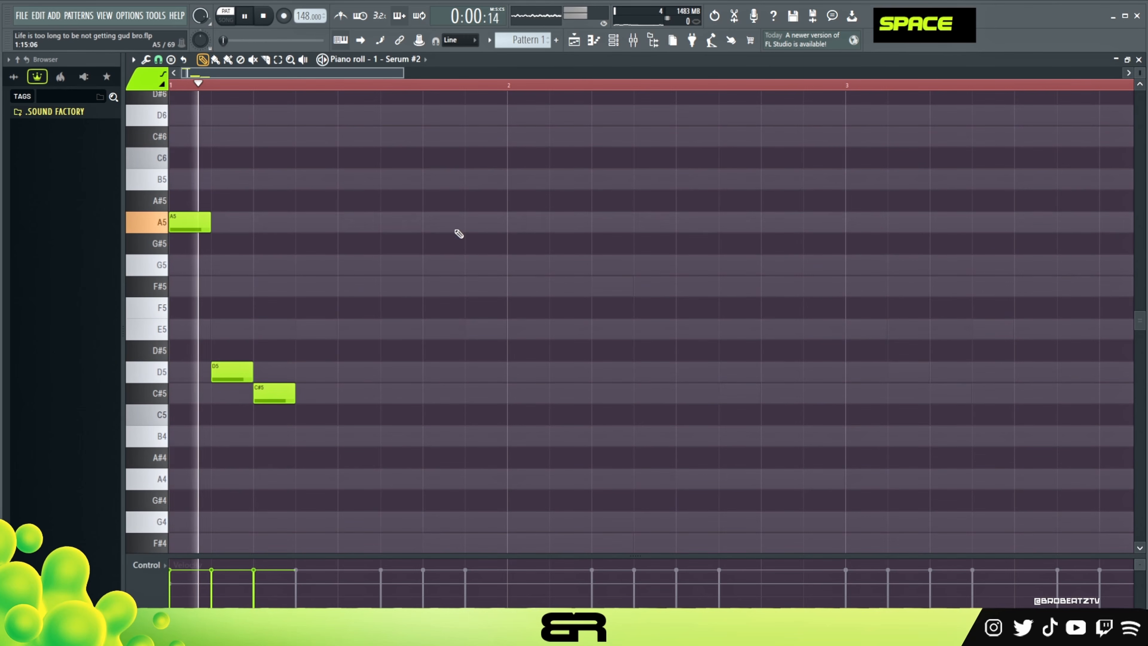
key("space")
Copy the bar 1 notes into bar 2, add a two-step E5 at the end of bar 1, and start playback.
key("ctrl+a")
mouse_move(192, 228)
left_mouse_down("shift")
mouse_move(523, 262)
mouse_move(520, 281)
left_mouse_up("shift")
right_click(518, 287)
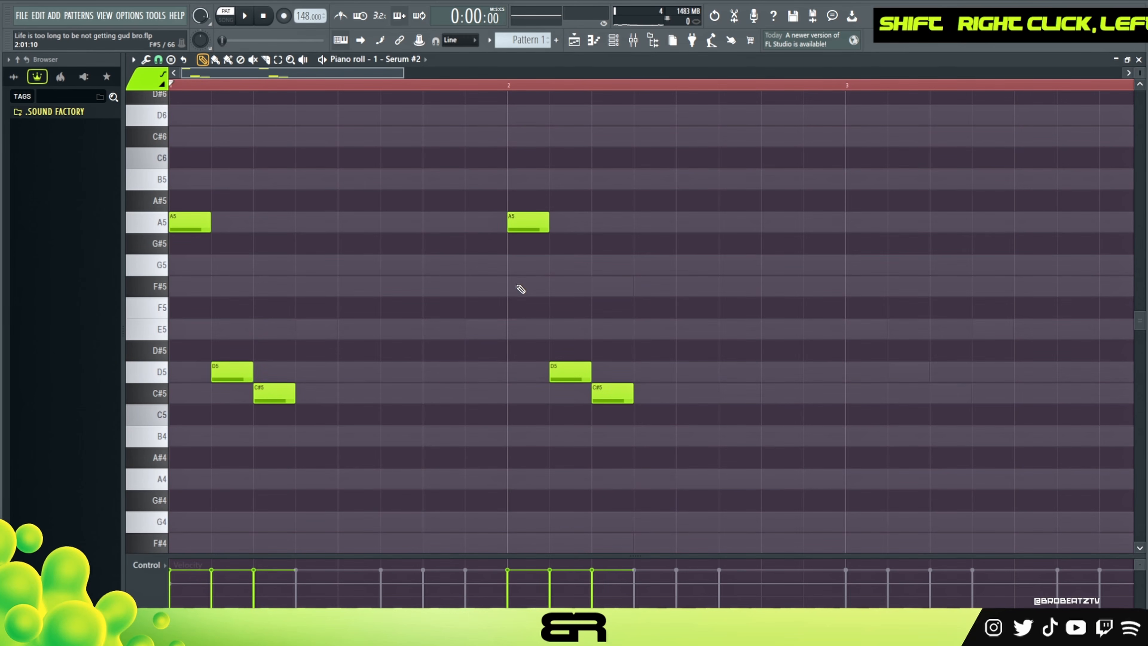
left_click(468, 330)
key("space")
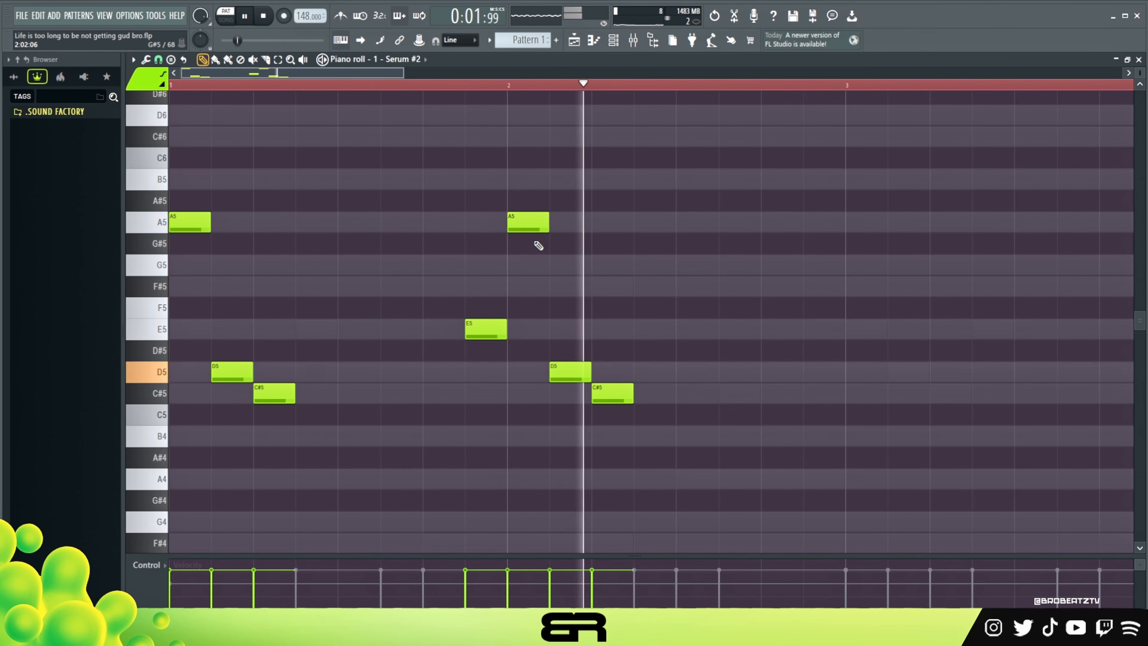
Delete the A5 note at the start of bar 2 and play the phrase back.
right_click(536, 226)
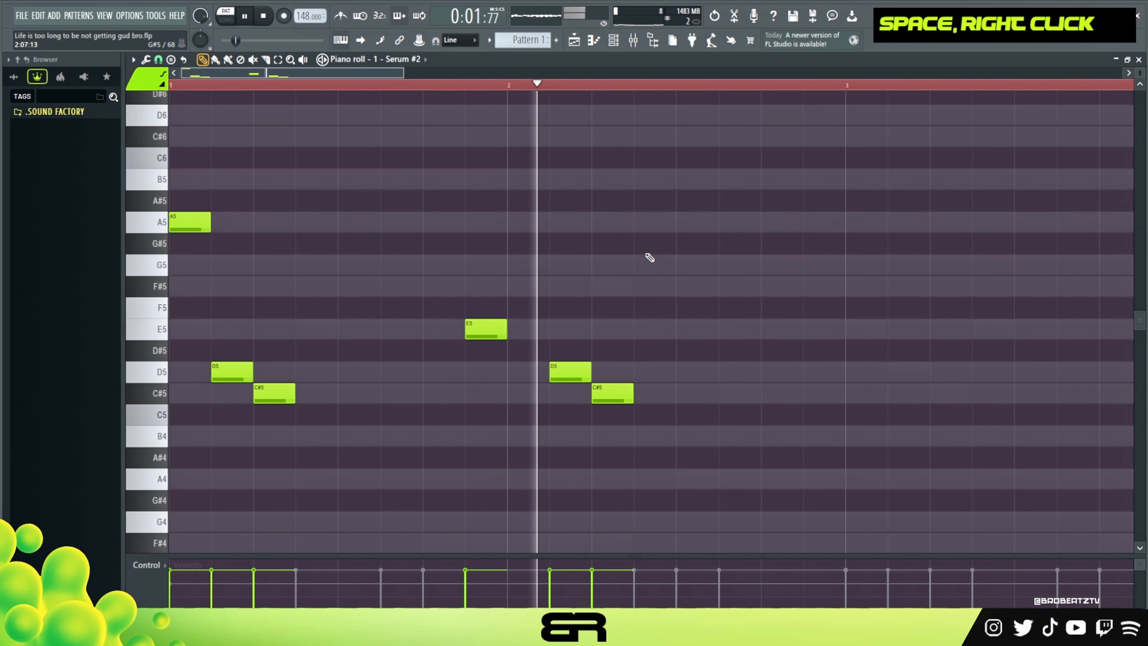
key("space")
key("space")
key("space")
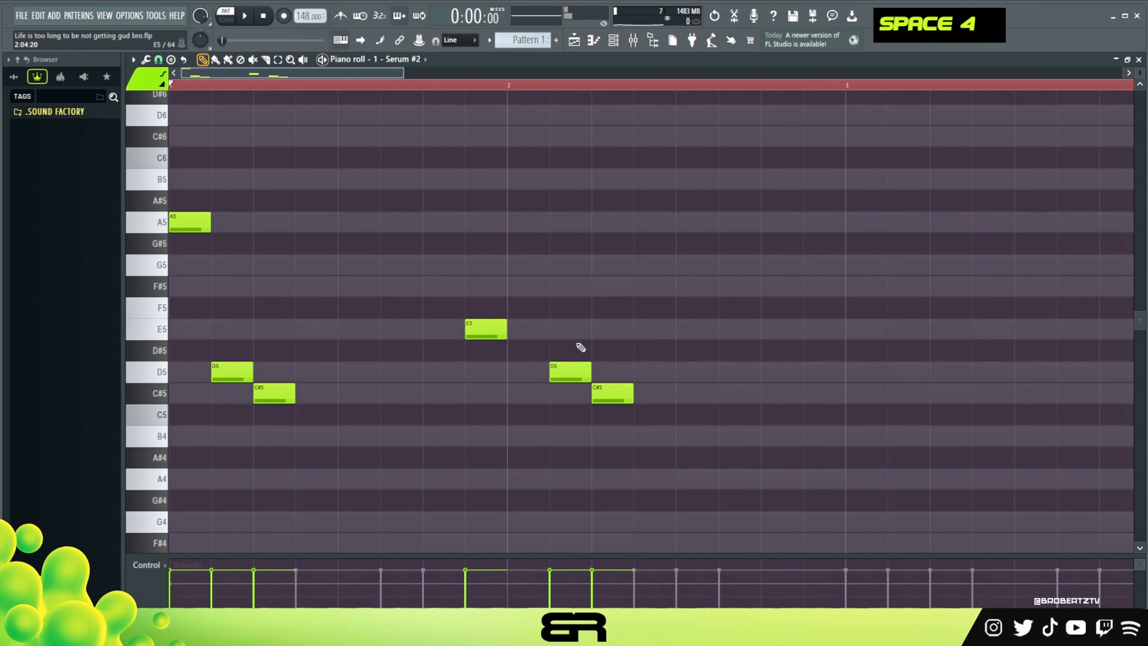
Raise the velocity of all the notes slightly and copy the two-bar phrase into bars 3 and 4.
key("ctrl+a")
key("alt")
left_click_drag(592, 377, 593, 374)
scroll(611, 312, "up", 2, "alt")
right_click(586, 288)
key("ctrl+a")
left_click_drag(204, 228, 879, 250, "shift")
Copy the four-bar phrase into bars 5 to 8 and transpose the copy up one octave.
key("ctrl+a")
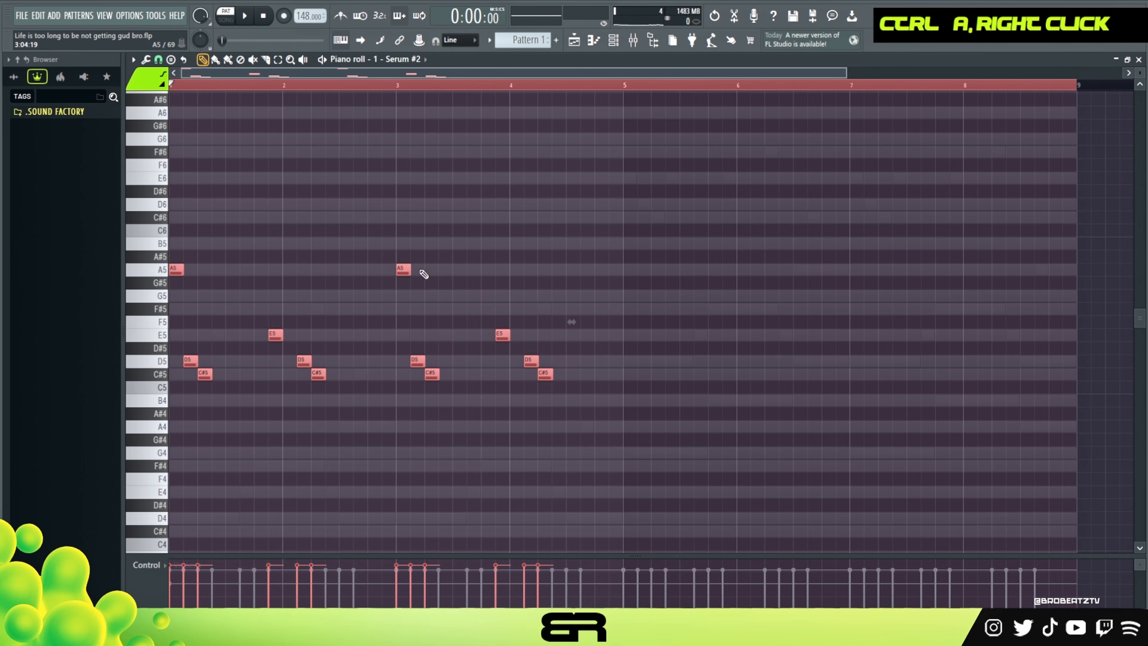
left_click_drag(177, 270, 631, 275, "shift")
key("ctrl+Up")
right_click(705, 390)
Play back the full eight-bar Serum #2 melody together with the first melody.
key("space")
scroll(695, 362, "up", 2)
scroll(695, 361, "down", 2)
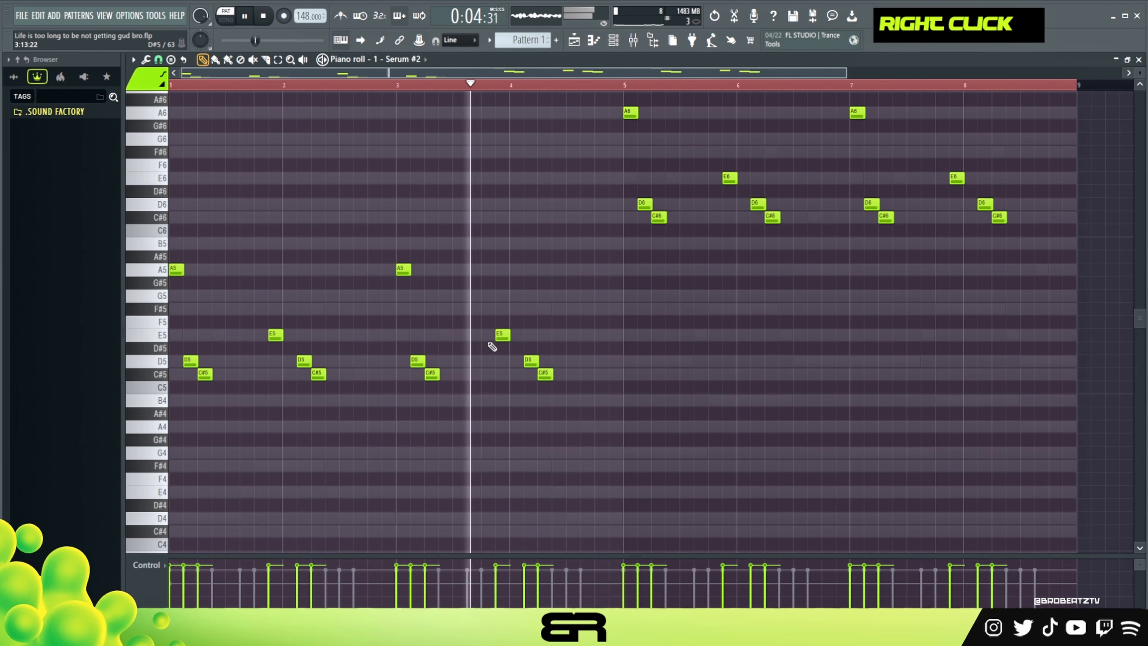
scroll(672, 264, "up", 1)
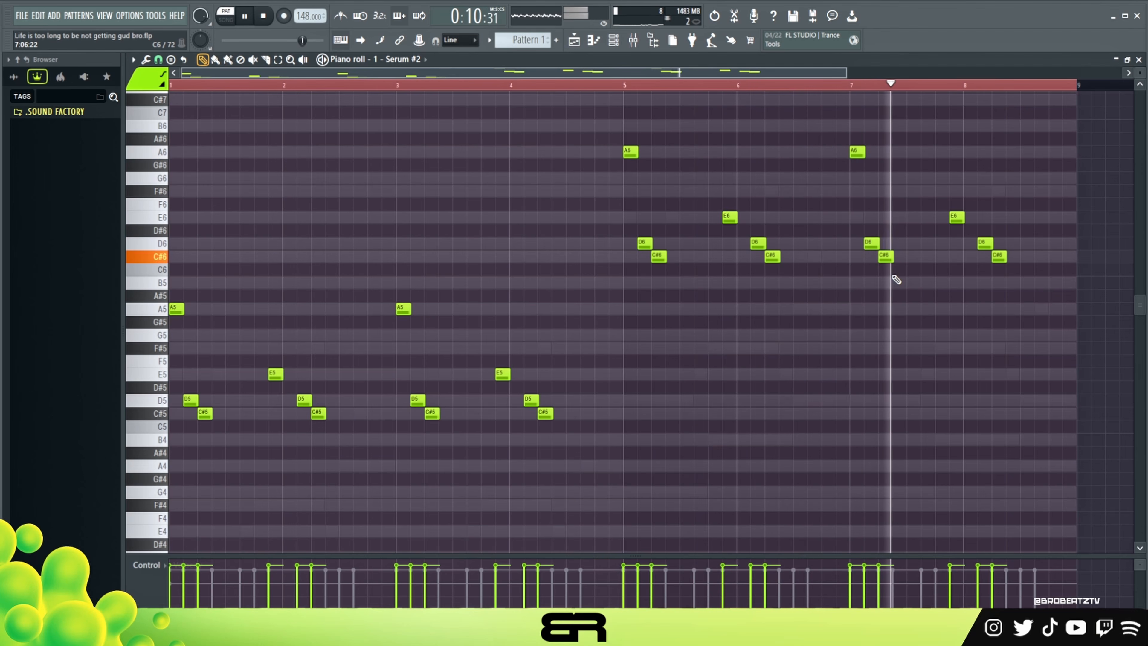
key("space")
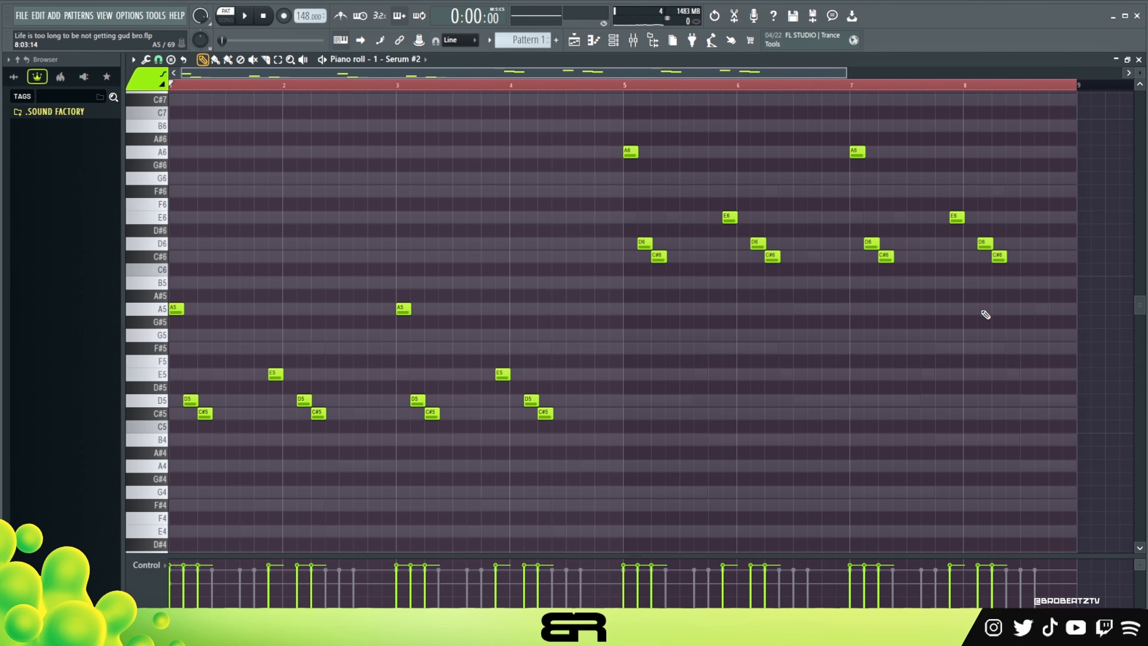
right_click(1023, 337)
left_click_drag(864, 260, 924, 215)
right_click(924, 215)
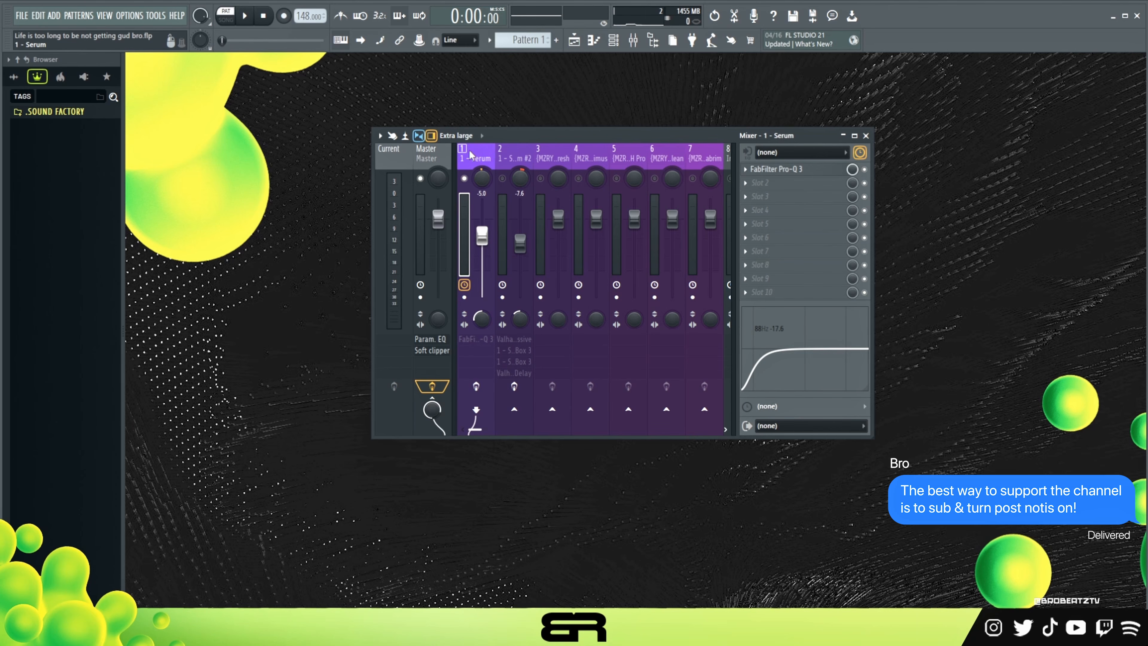
Open FabFilter Pro-Q 3 on the first Serum mixer track, lower its low-cut band point slightly, and close the plugin.
left_click(808, 170)
left_click_drag(480, 207, 609, 178)
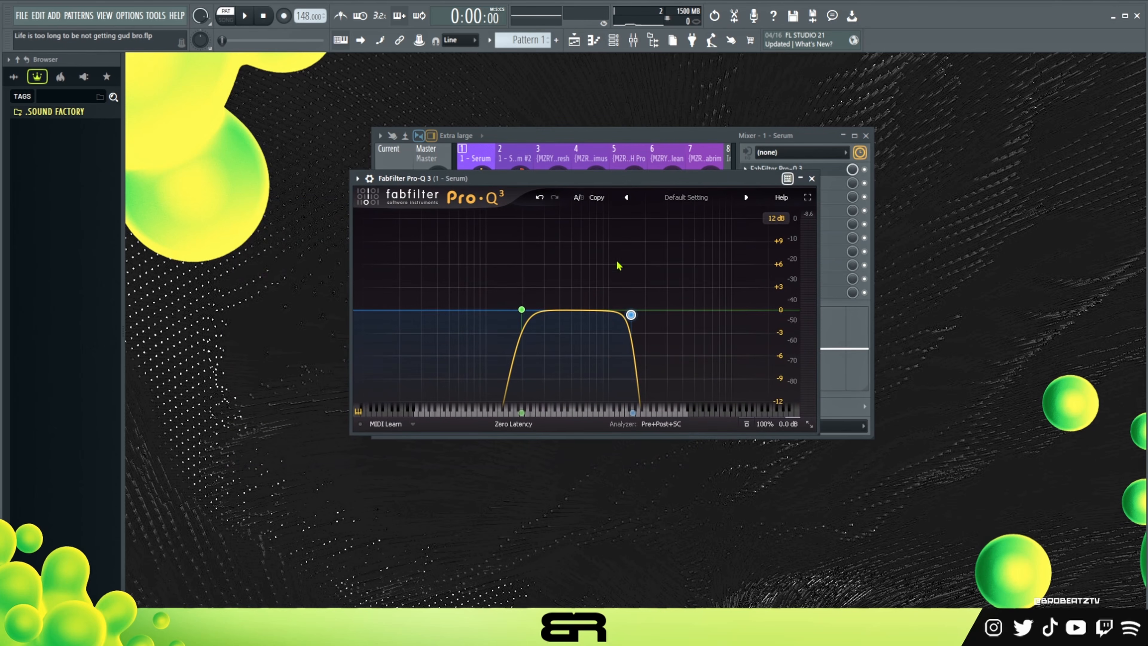
mouse_move(517, 314)
left_click_drag(517, 314, 515, 327)
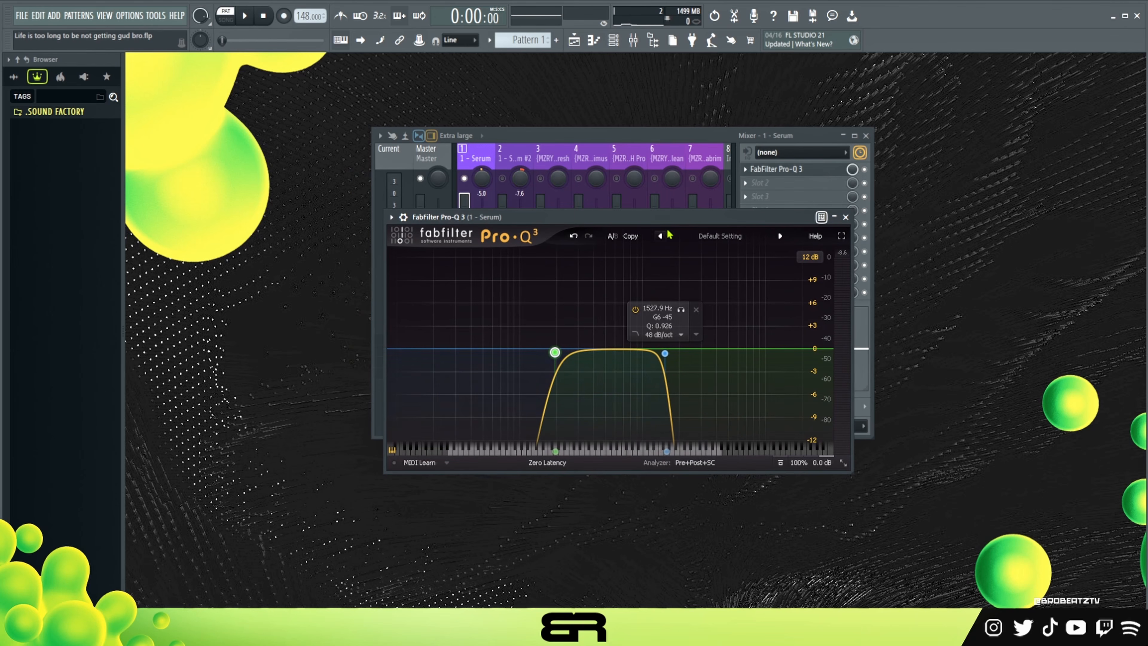
left_click_drag(627, 181, 653, 227)
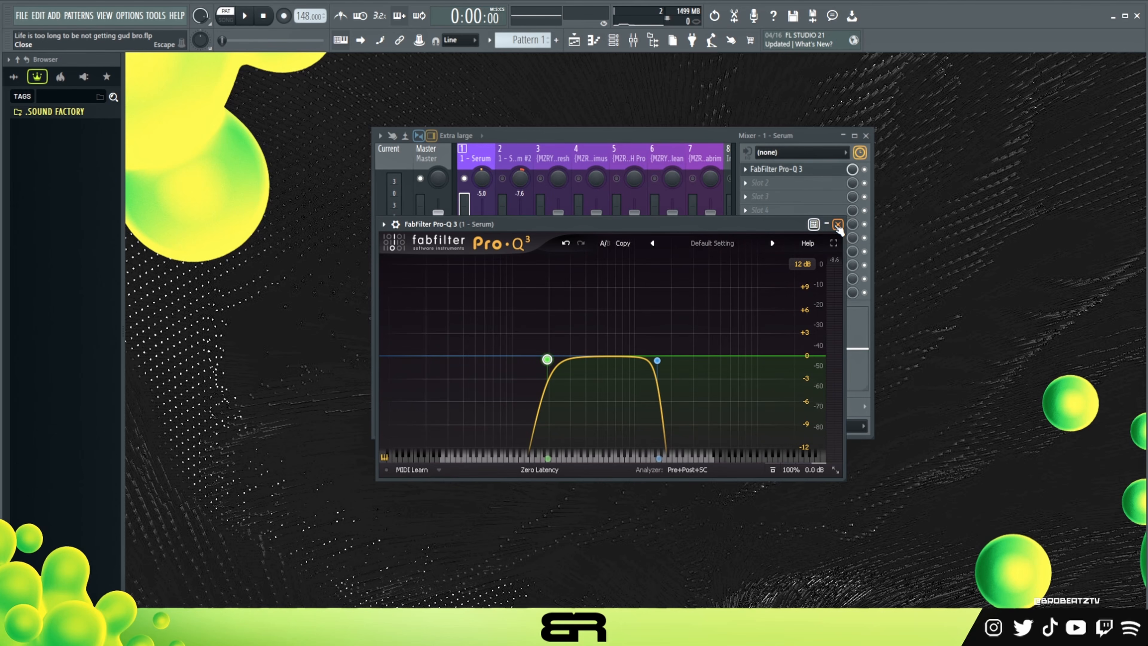
left_click_drag(781, 225, 725, 213)
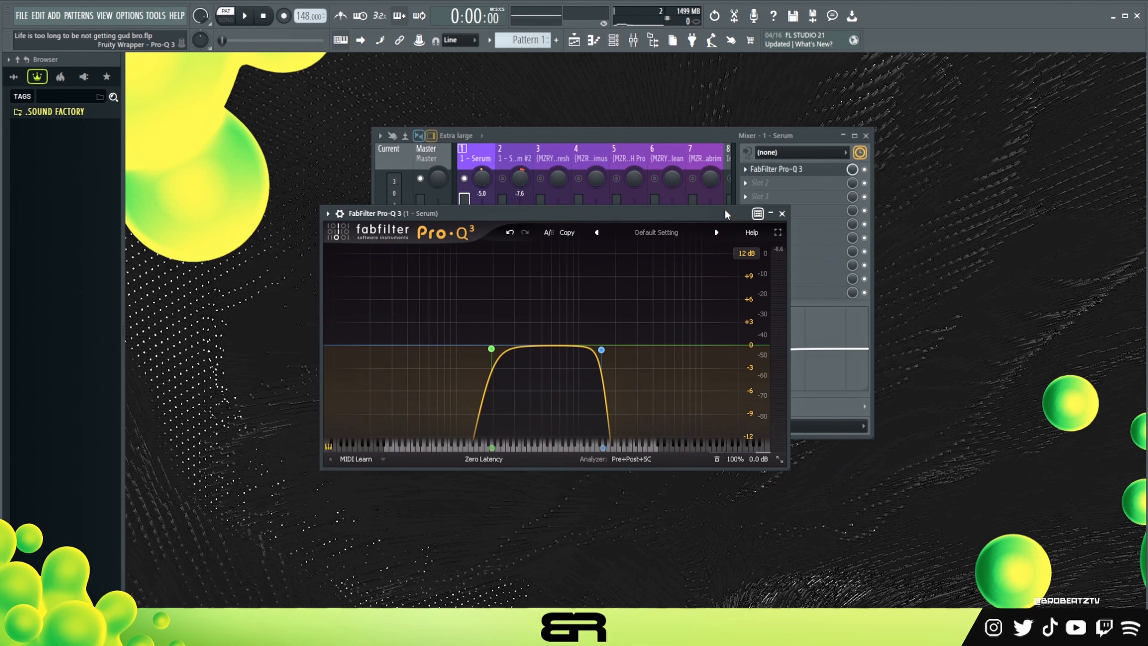
left_click(782, 213)
Compare the first Serum track with its effects bypassed and active during playback, and leave the effects enabled.
left_click(479, 386)
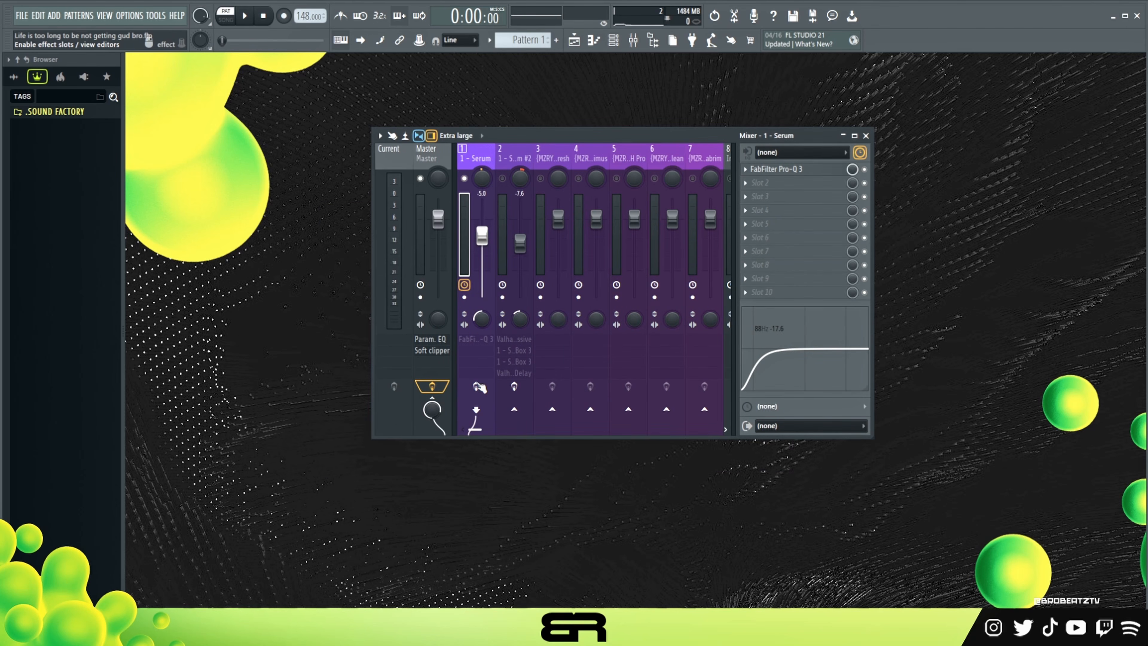
left_click(479, 386)
key("space")
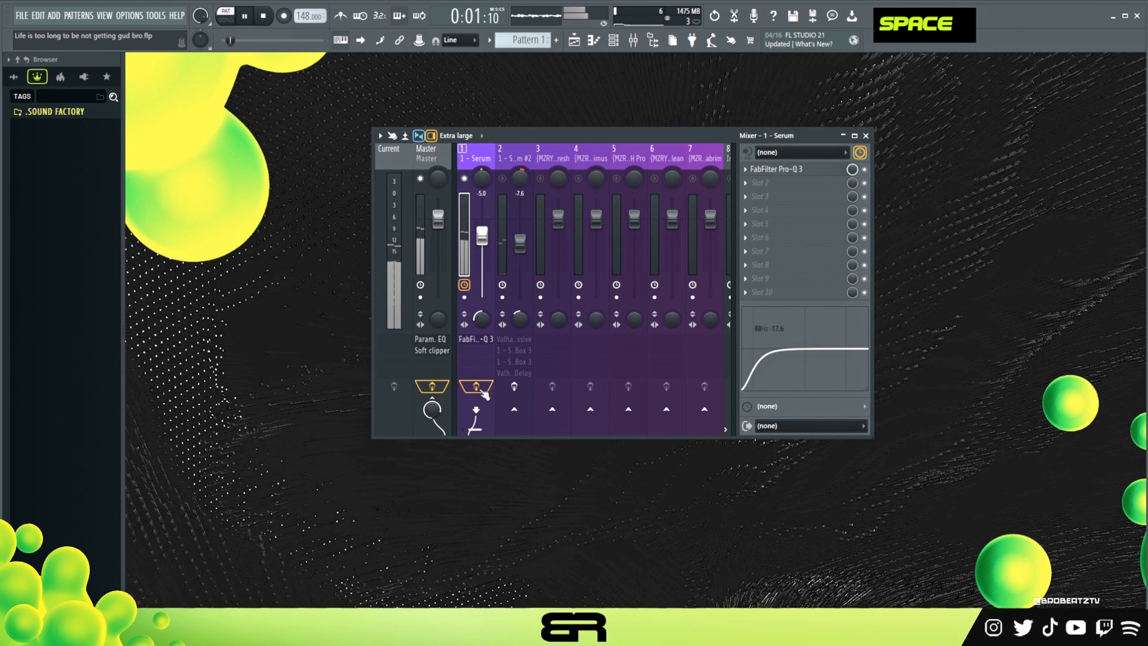
left_click(479, 388)
left_click(478, 387)
left_click(478, 387)
key("space")
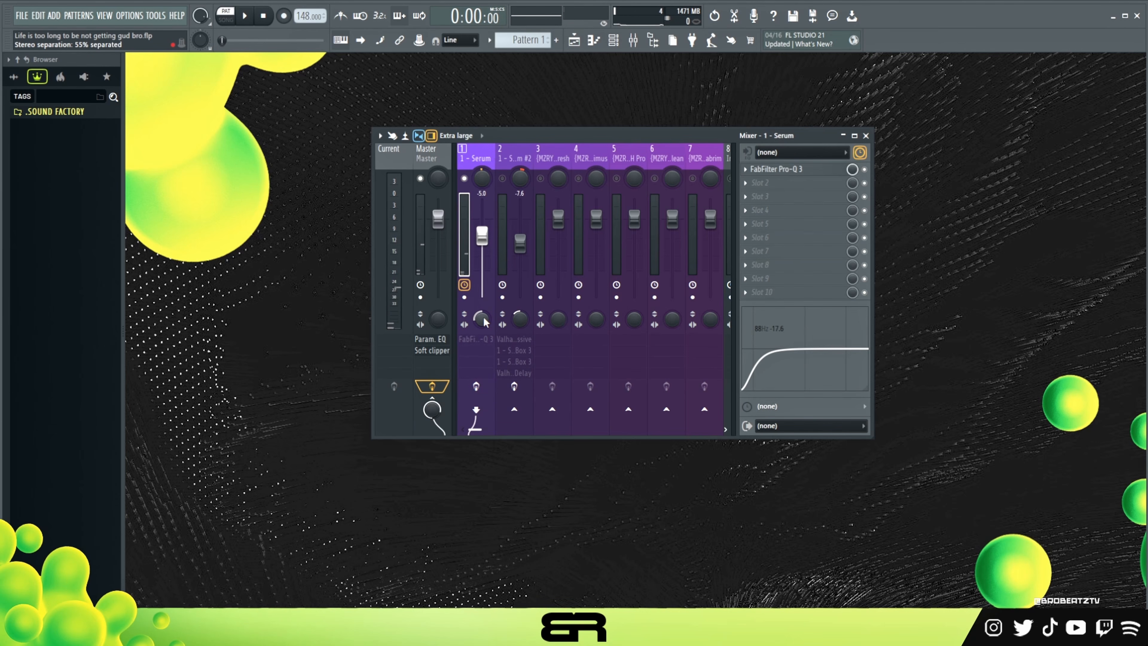
left_click(477, 387)
Select the Serum #2 mixer track, examine its ValhallaSupermassive settings, and close the plugin.
left_click(514, 158)
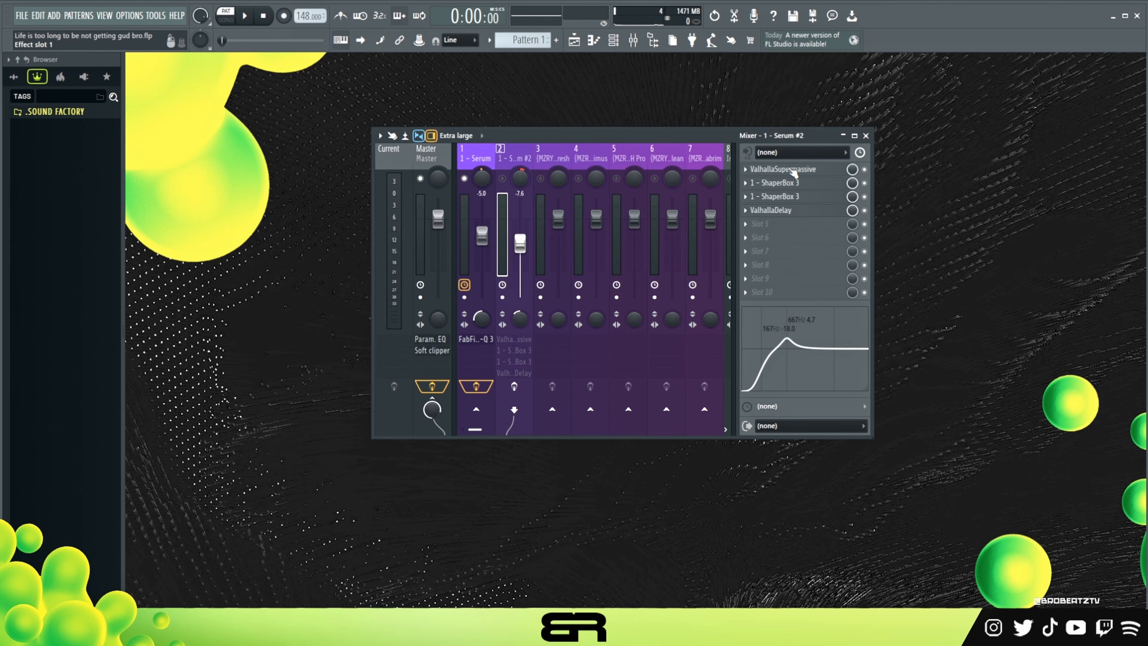
left_click(795, 169)
left_click_drag(597, 175, 643, 149)
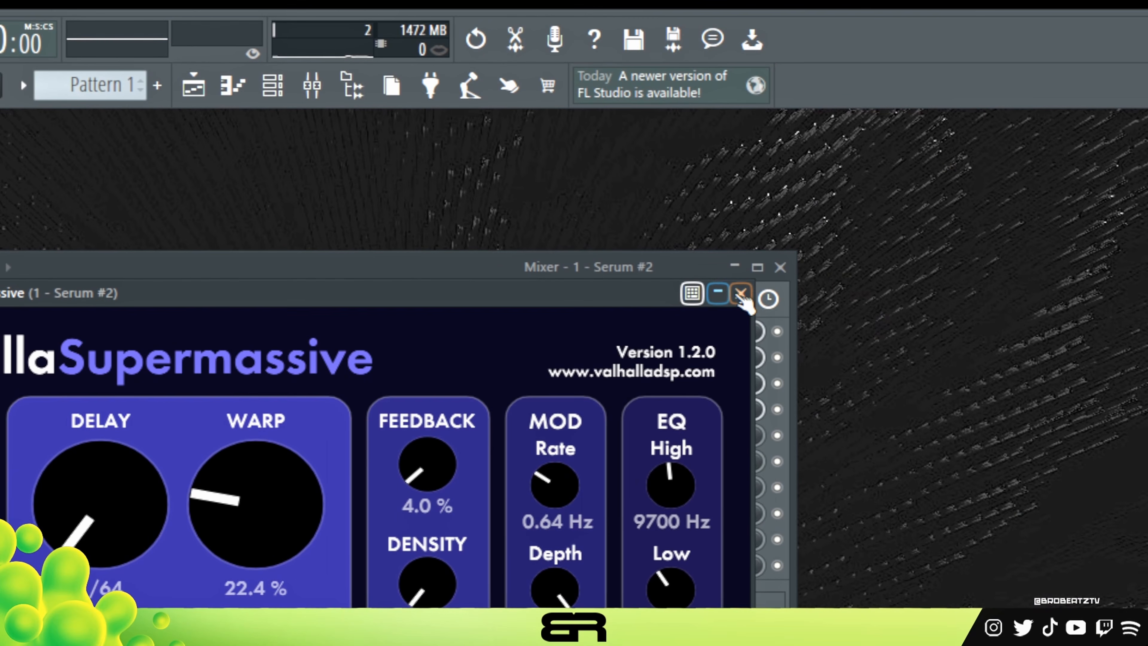
left_click(1075, 59)
Examine the settings of both ShaperBox 3 effects and ValhallaDelay on the Serum #2 track, closing each plugin.
left_click(624, 302)
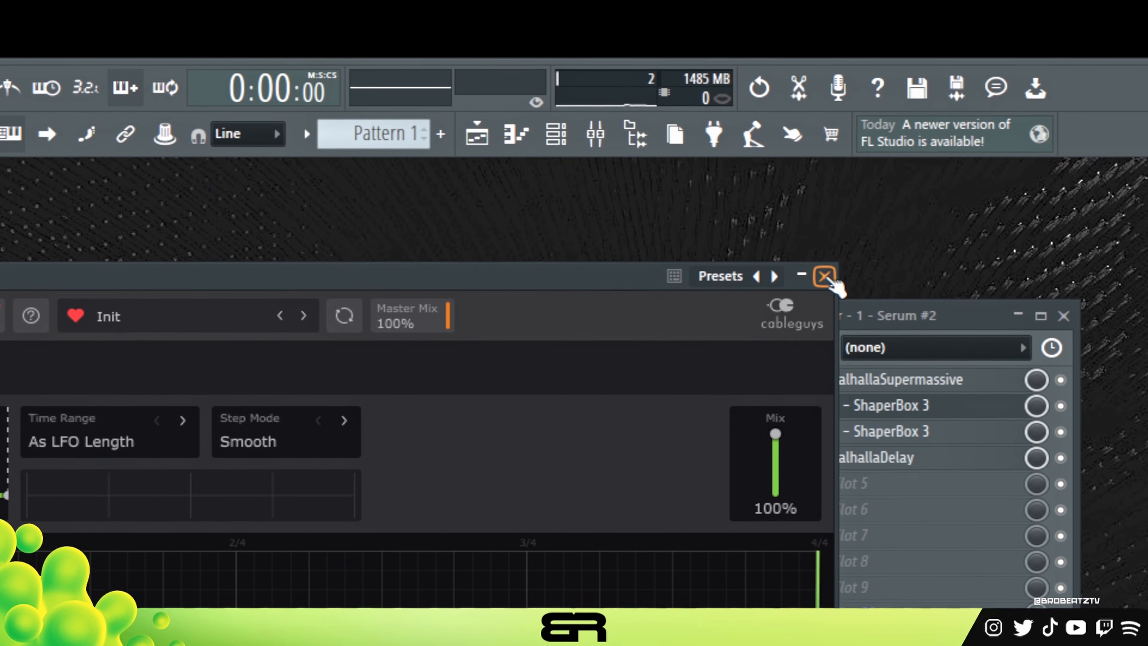
left_click(826, 274)
left_click(1121, 36)
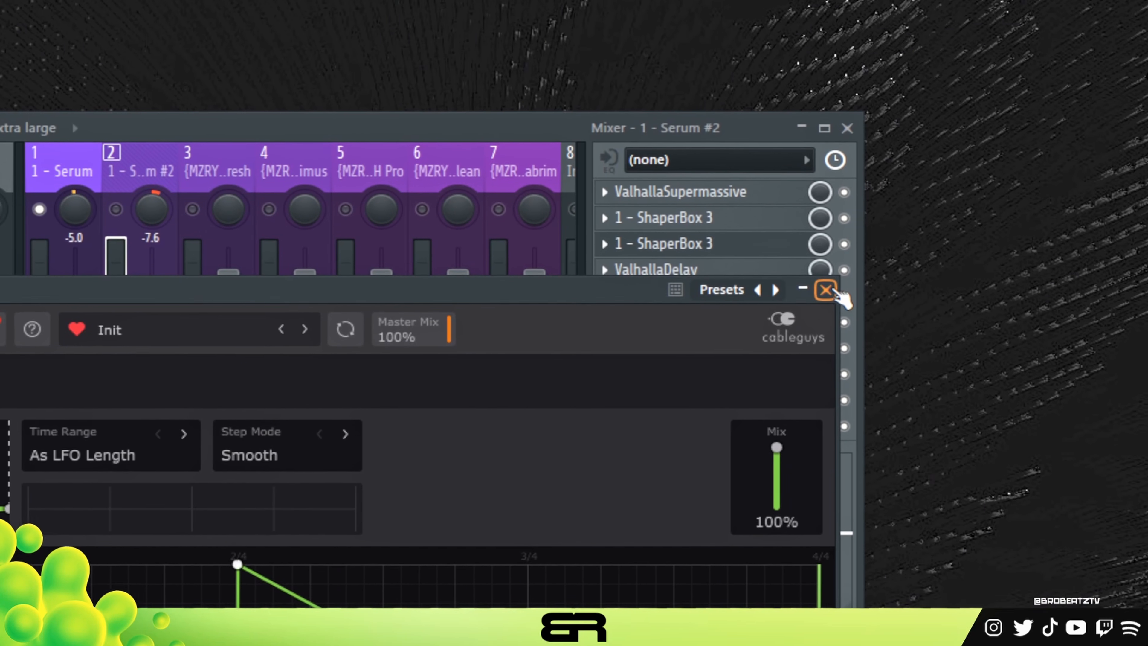
left_click(828, 290)
left_click(726, 288)
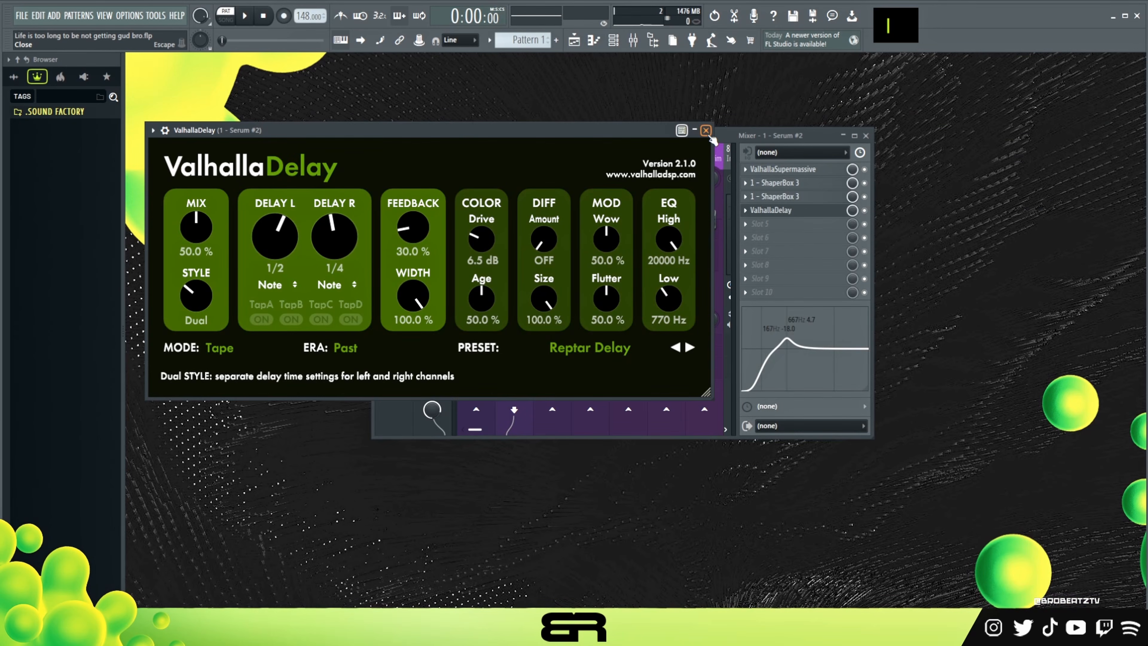
left_click(705, 131)
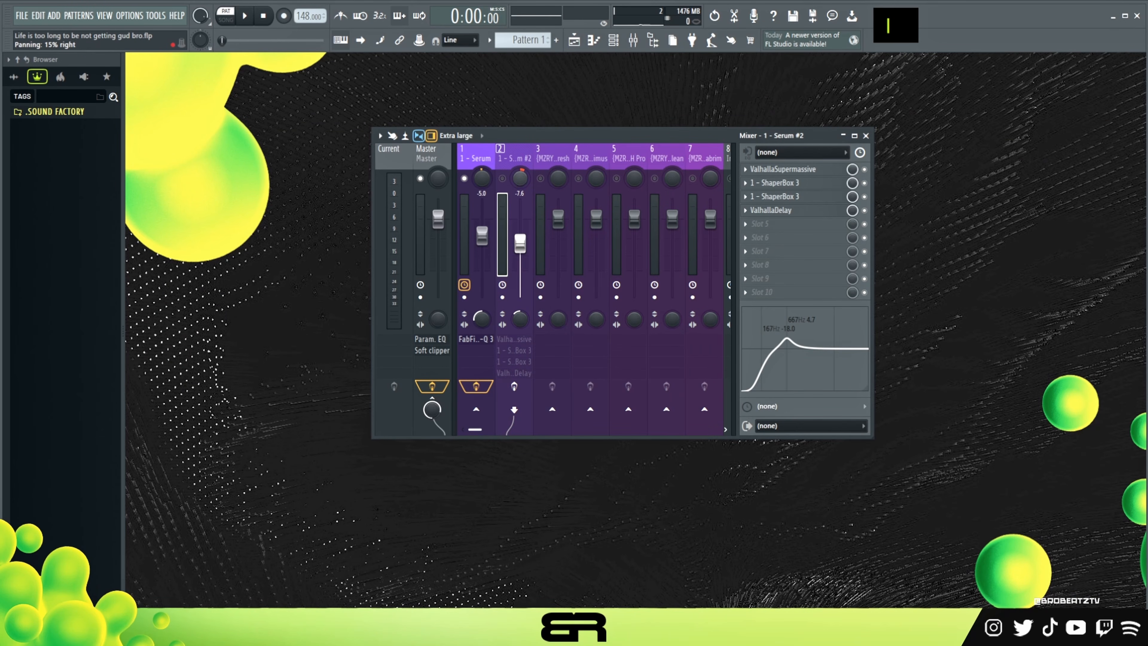
Enable the Serum #2 track's effects and set its volume to about -8.2 dB while the pattern plays.
left_click(521, 386)
left_click(470, 162)
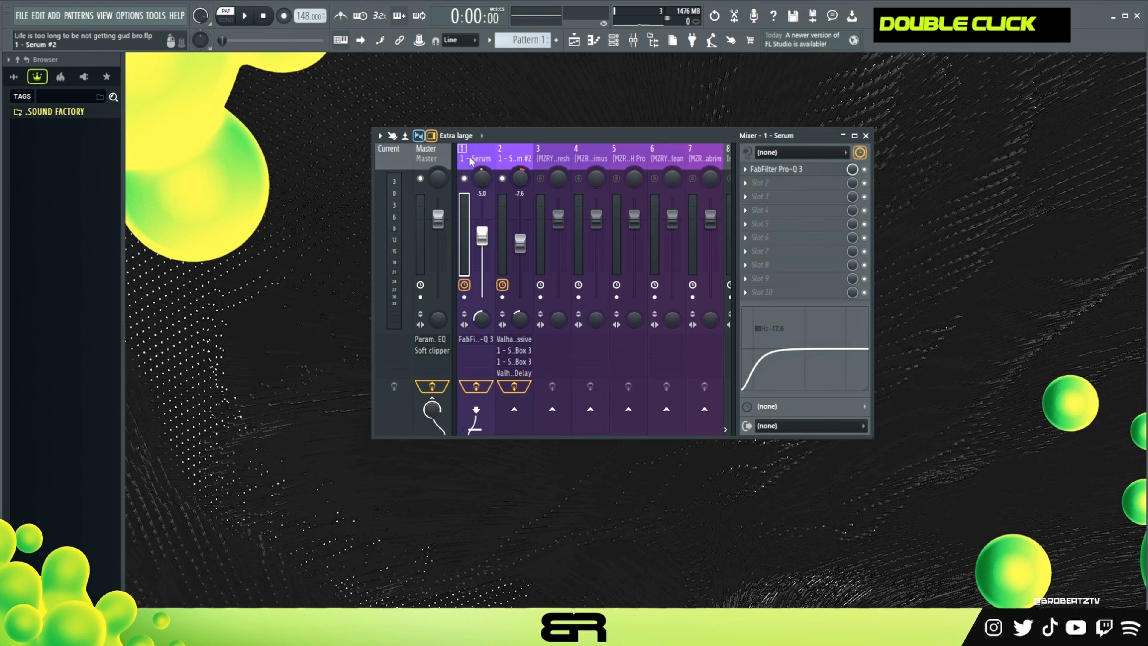
key("space")
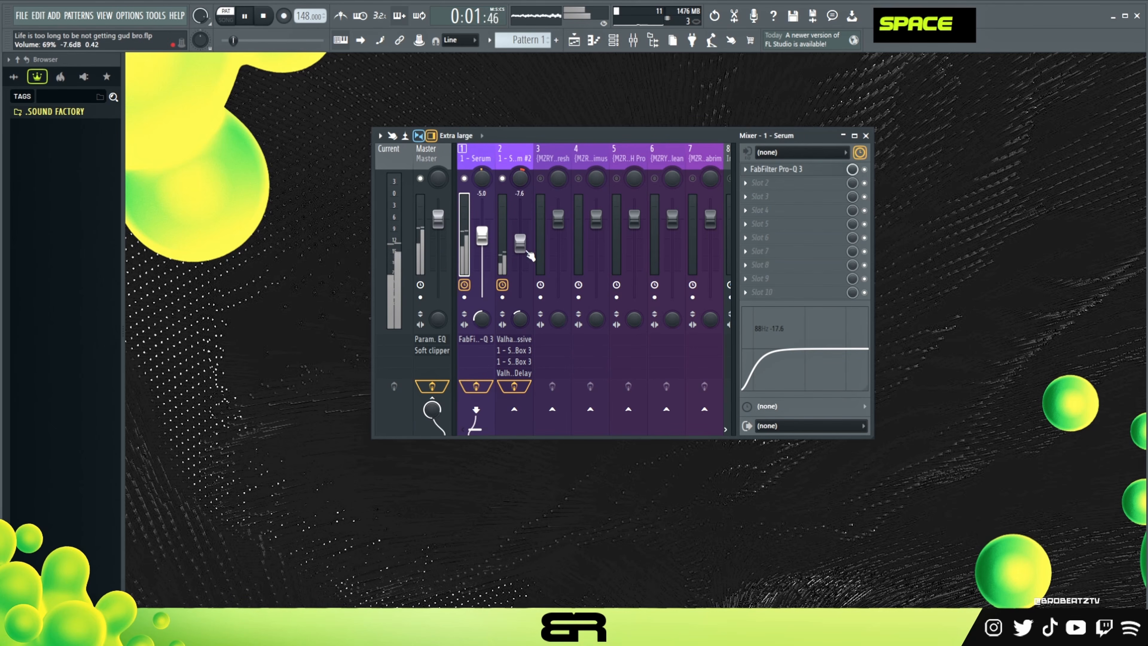
left_click_drag(530, 240, 523, 234)
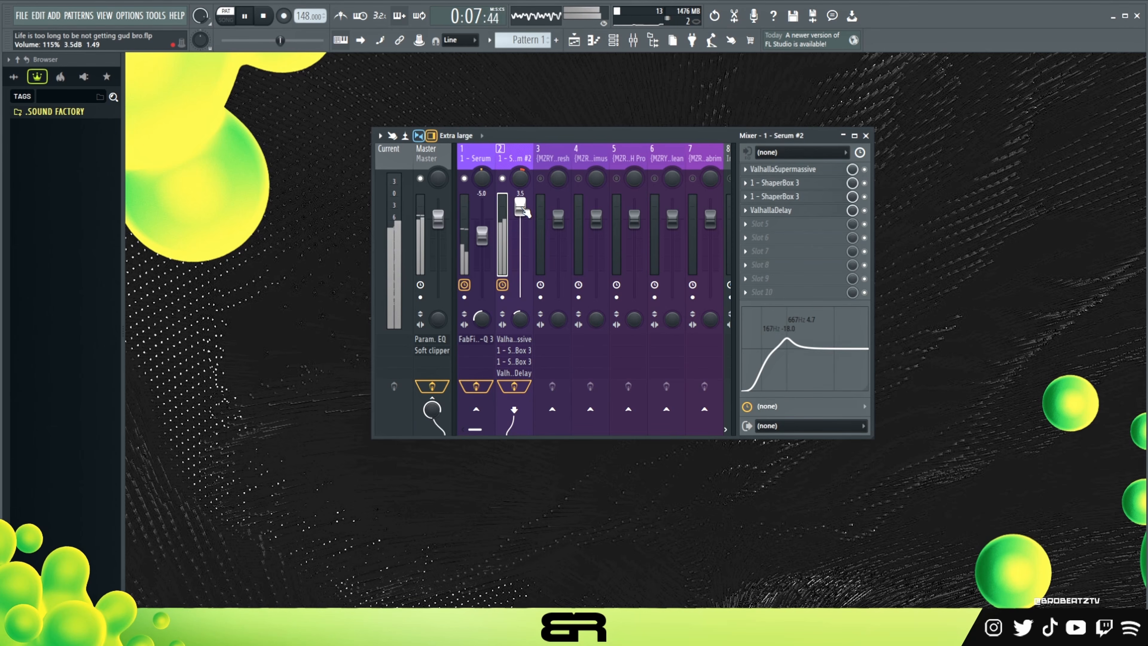
left_click_drag(525, 211, 520, 245)
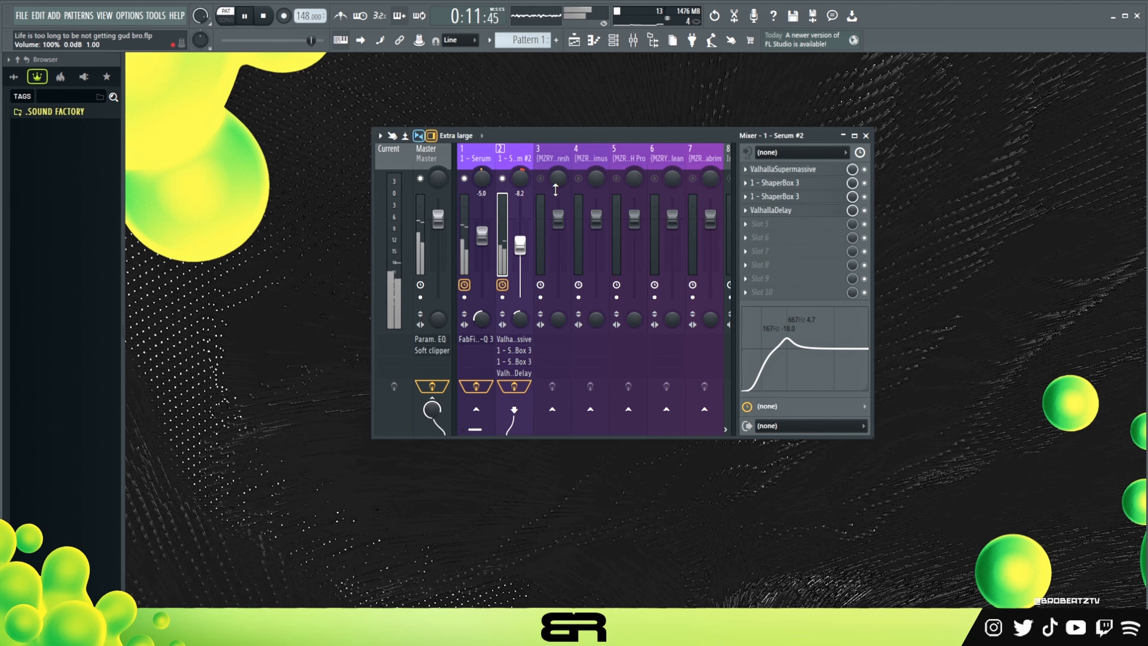
key("space")
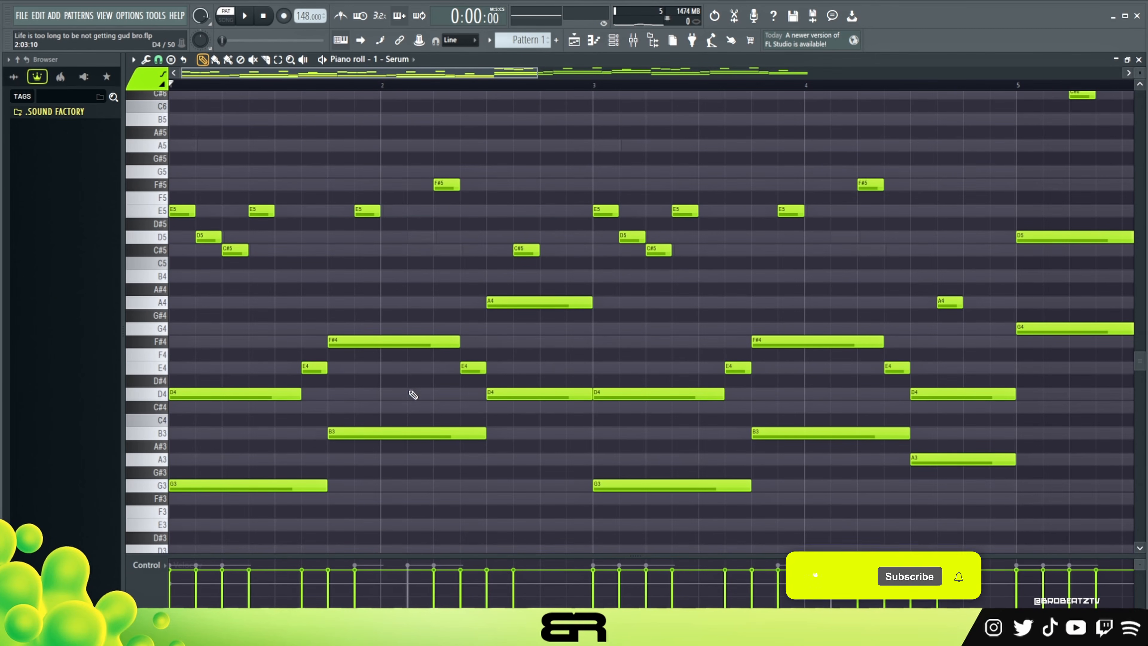
Copy the opening G3 and D4 notes from the first Serum channel into the (MZRY) 808 Fresh piano roll and shorten them to two steps.
left_click_drag(237, 367, 225, 487)
key("ctrl+c")
left_click(613, 40)
right_click(367, 201)
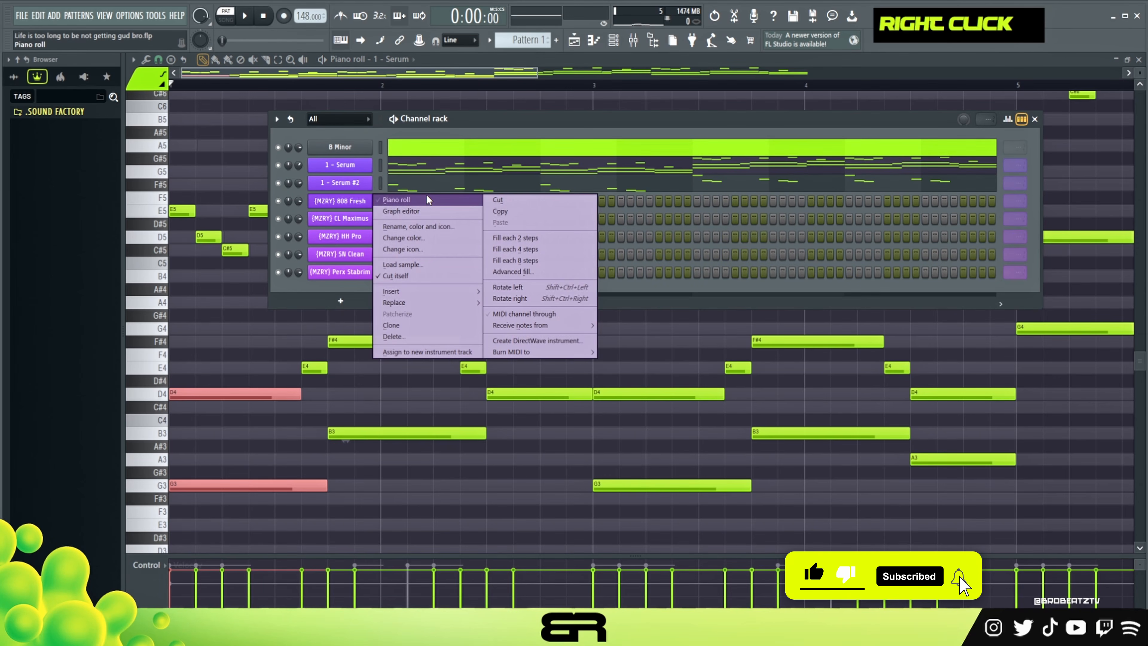
left_click(428, 200)
key("ctrl+v")
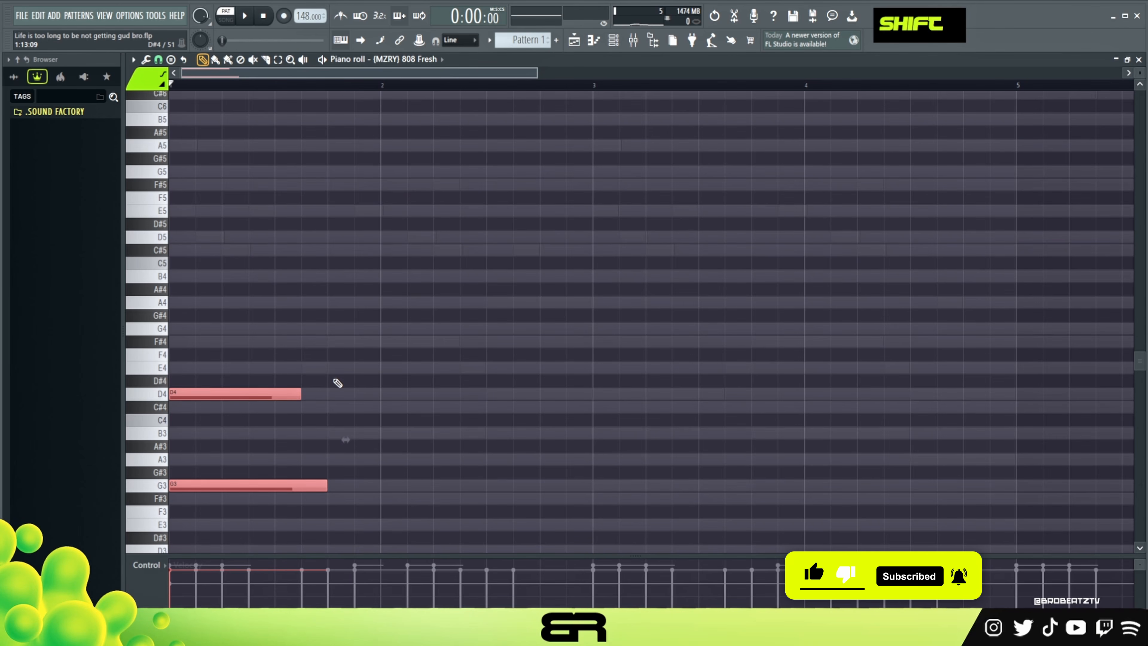
key("shift+d")
right_click(241, 407)
mouse_move(185, 392)
left_mouse_down()
mouse_move(464, 411)
mouse_move(402, 409)
left_mouse_up()
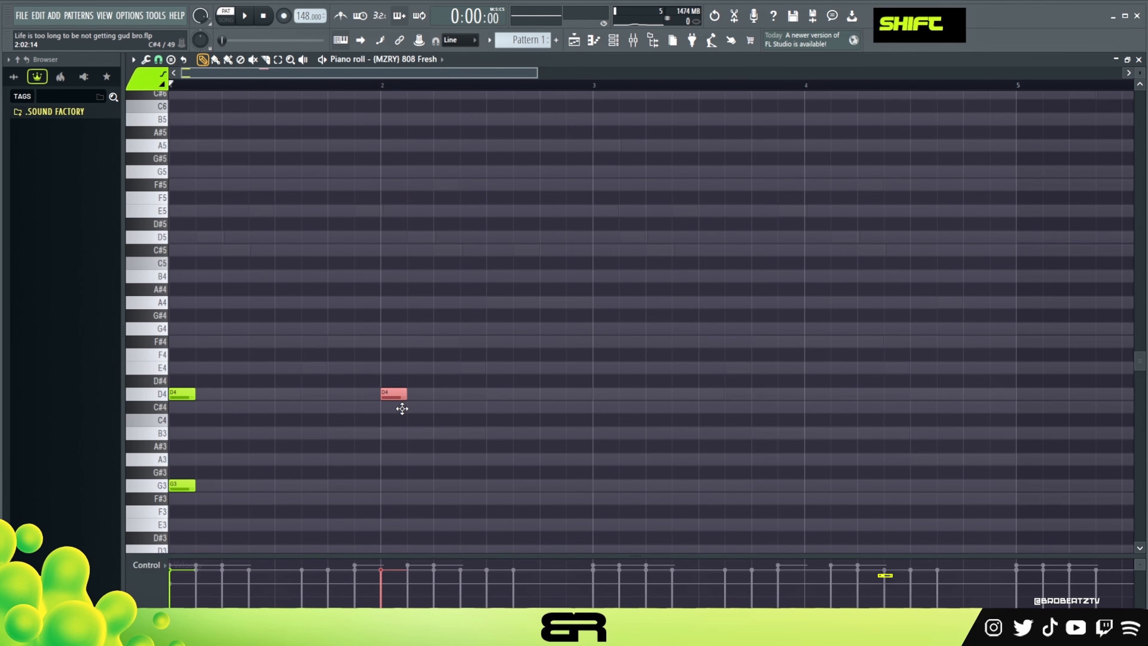
right_click(405, 395)
left_click(389, 399, "ctrl")
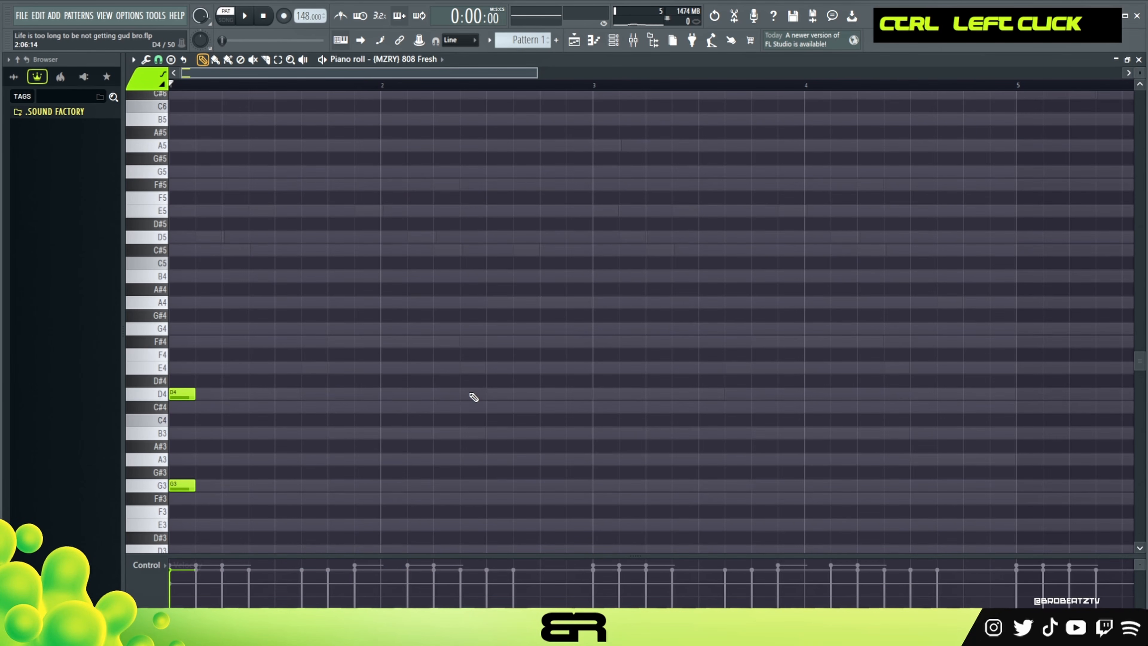
Raise the G3 note in the 808 piano roll one octave, keeping the opening pair as G4 and D4.
scroll(269, 380, "down", 1)
key("ctrl+a")
left_click(225, 353, "ctrl")
key("ctrl+a")
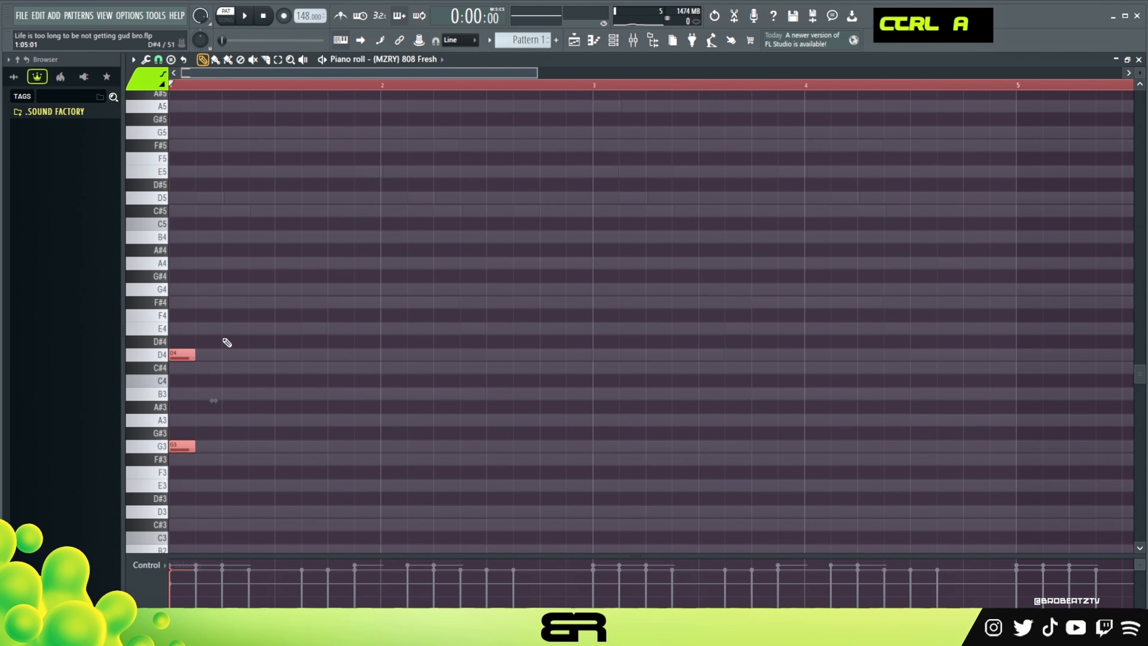
key("ctrl+Up")
right_click(237, 345)
left_click(160, 199, "ctrl")
key("ctrl+Down")
right_click(317, 371)
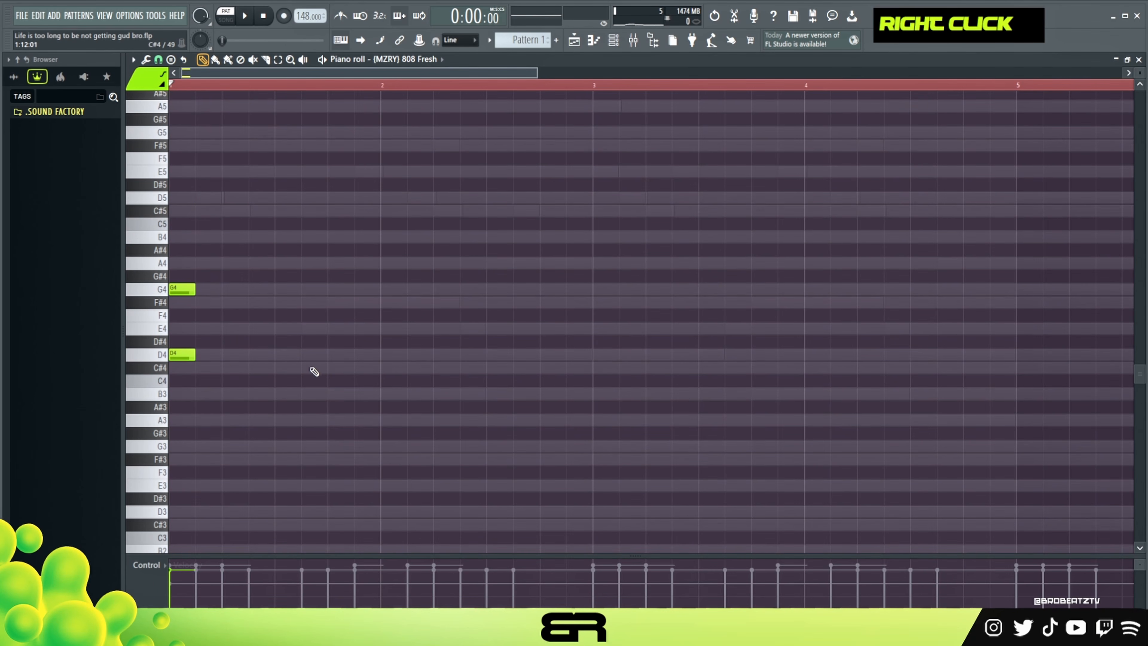
Try a G4 note at the start of bar 2 followed by a copy on step 5 lowered to F#4.
left_click(393, 288)
left_click_drag(392, 287, 433, 296, "shift")
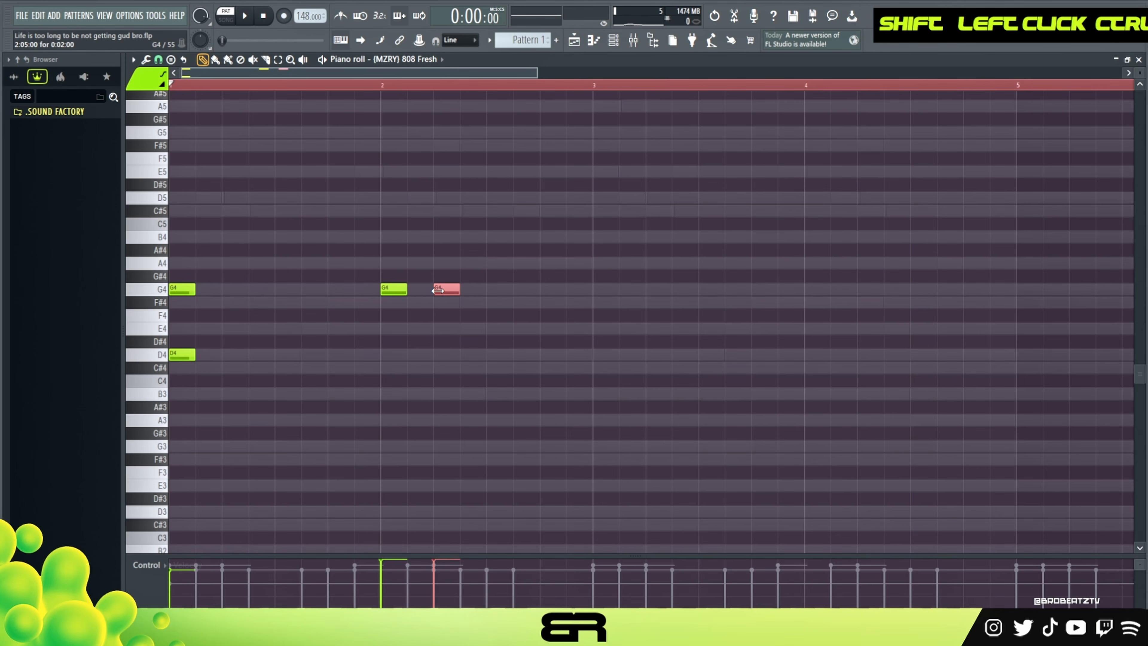
key("shift+Down")
key("shift+Down")
key("shift+Down")
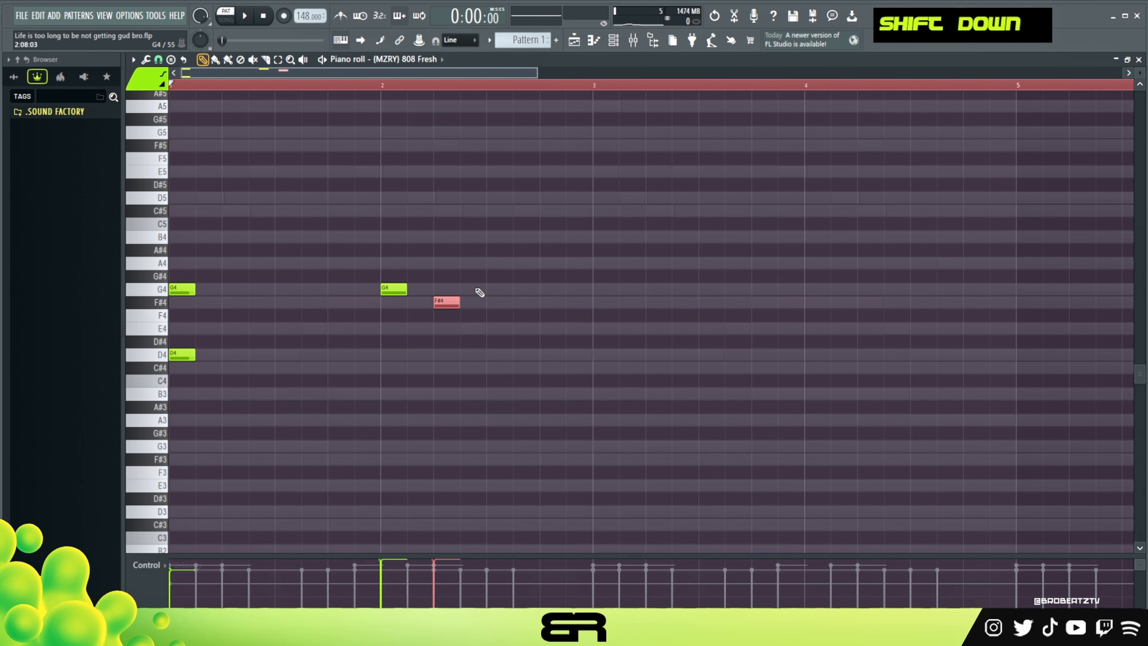
right_click(446, 354)
Try a copy of the bar 2 G4 note raised to D5, comparing it in different octaves, and remove it.
left_click(393, 288, "ctrl")
left_click(393, 289, "shift")
key("shift+Up")
key("shift+Down")
key("shift+Up")
key("shift+Up")
key("shift+Up")
key("shift+Up")
key("ctrl+Down")
key("ctrl+Up")
key("ctrl+Down")
key("ctrl+Up")
right_click(534, 304)
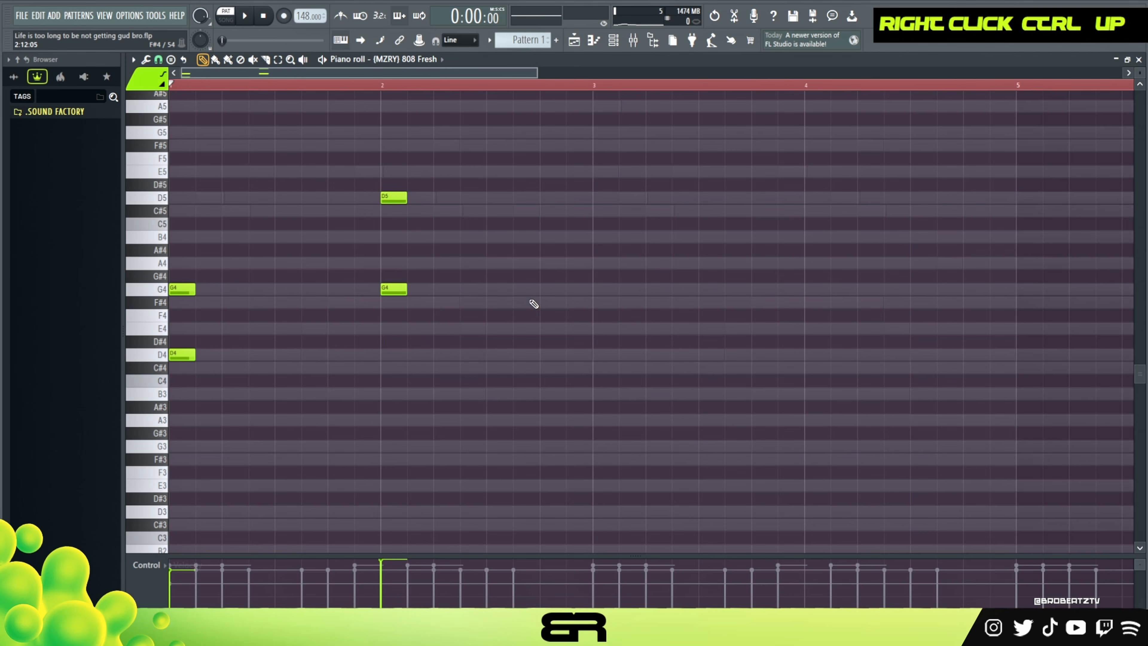
right_click(396, 199)
Build a four-bar 808 pattern with D4 on bar 2 step 5, the pair repeated from bar 3, and extra G4 and D4 hits.
left_click_drag(175, 358, 441, 359)
key("ctrl+a")
left_click_drag(181, 290, 605, 309)
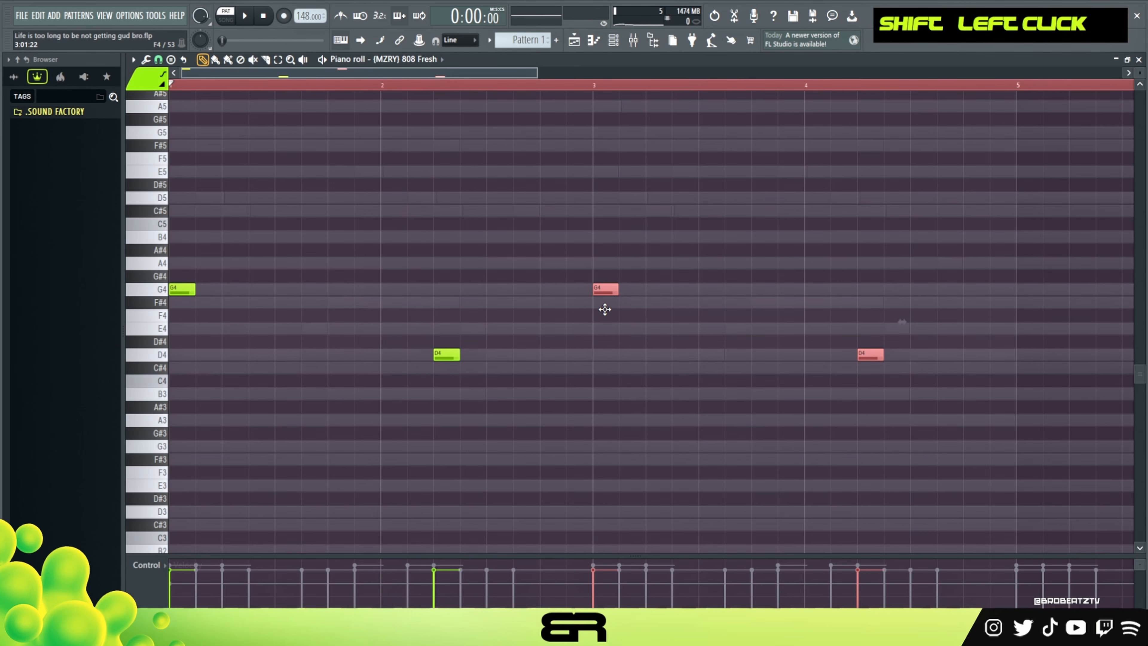
right_click(605, 310)
left_click(781, 289)
left_click(942, 354)
Transpose all the 808 notes up one octave and audition them with the pattern.
key("ctrl+a")
key("ctrl+Up")
key("space")
scroll(690, 364, "up", 1)
key("ctrl+a")
scroll(705, 373, "up", 14)
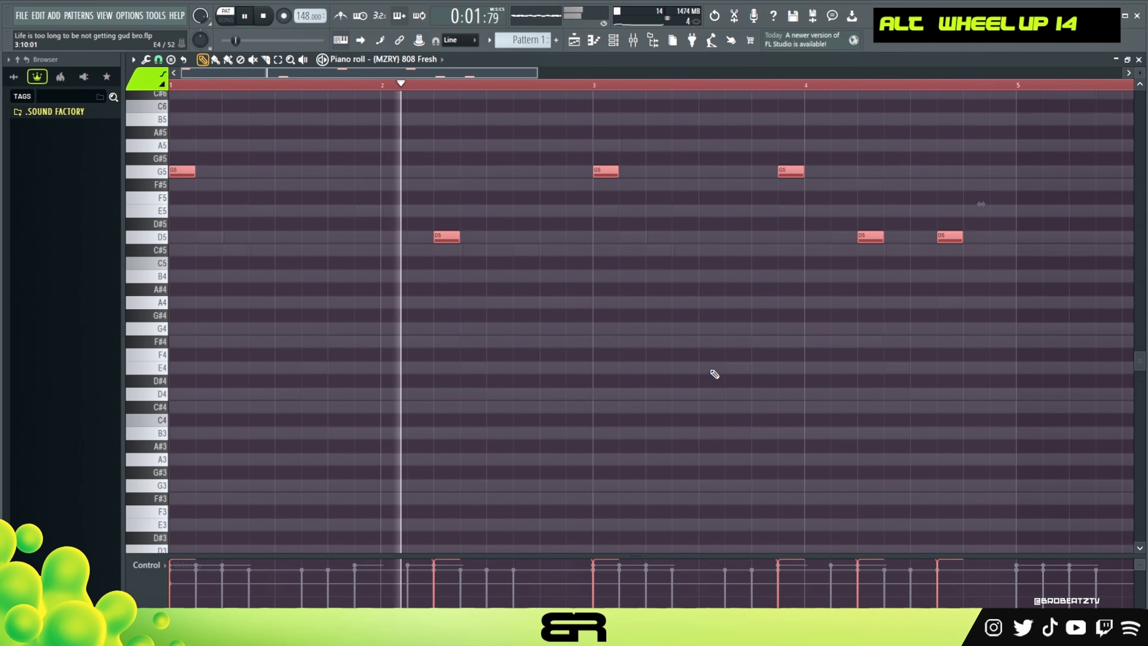
scroll(716, 376, "up", 1)
right_click(646, 310)
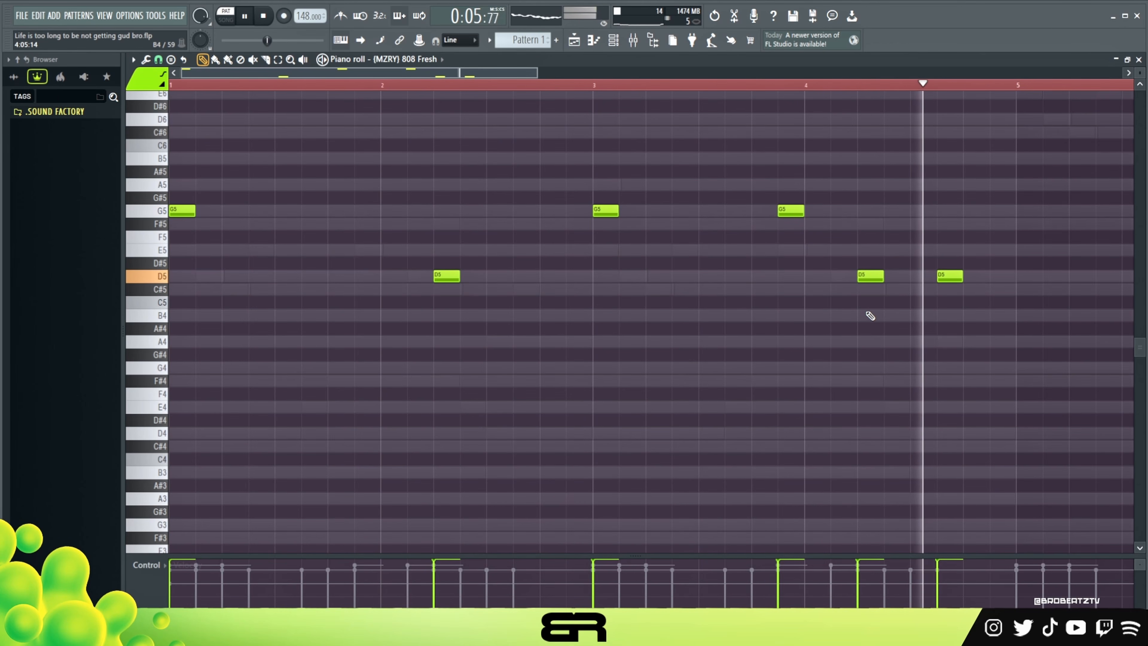
key("space")
Try an extra D6 note just before the D5 in bar 2, audition it, and delete it.
key("ctrl+a")
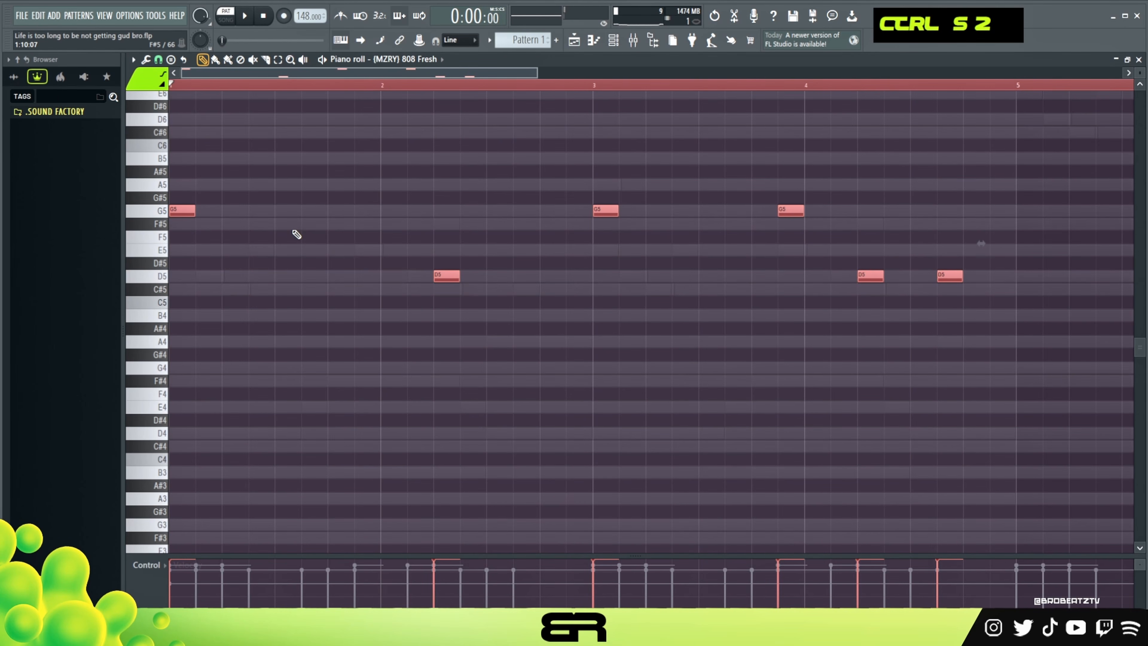
right_click(389, 271)
left_click(409, 277, "ctrl")
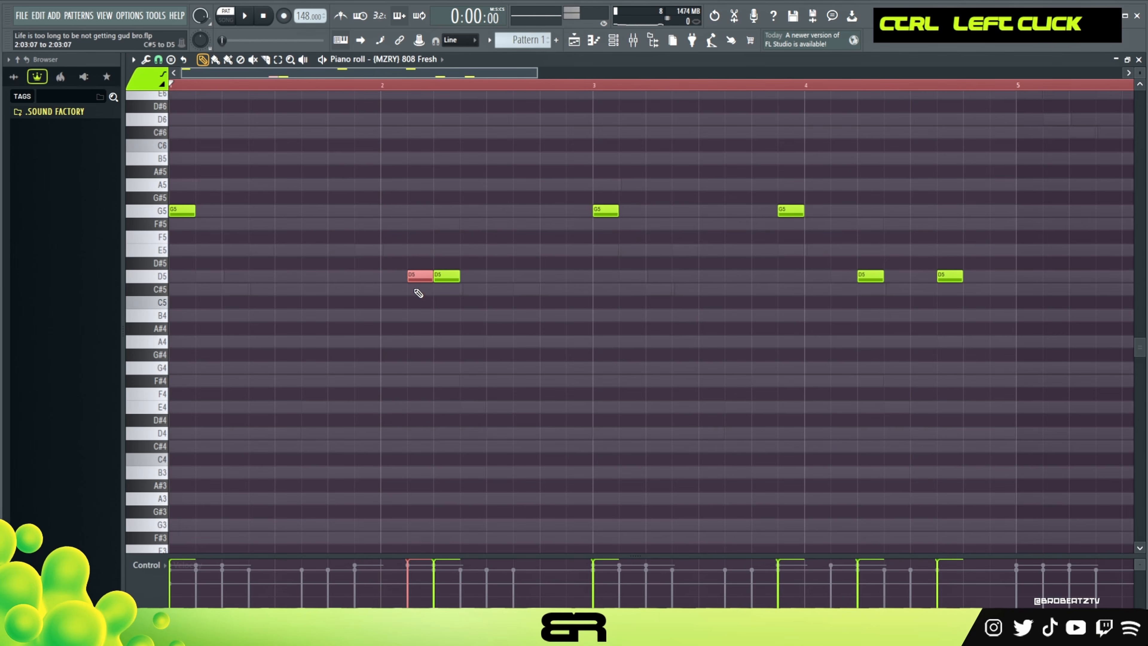
key("ctrl+Up")
key("space")
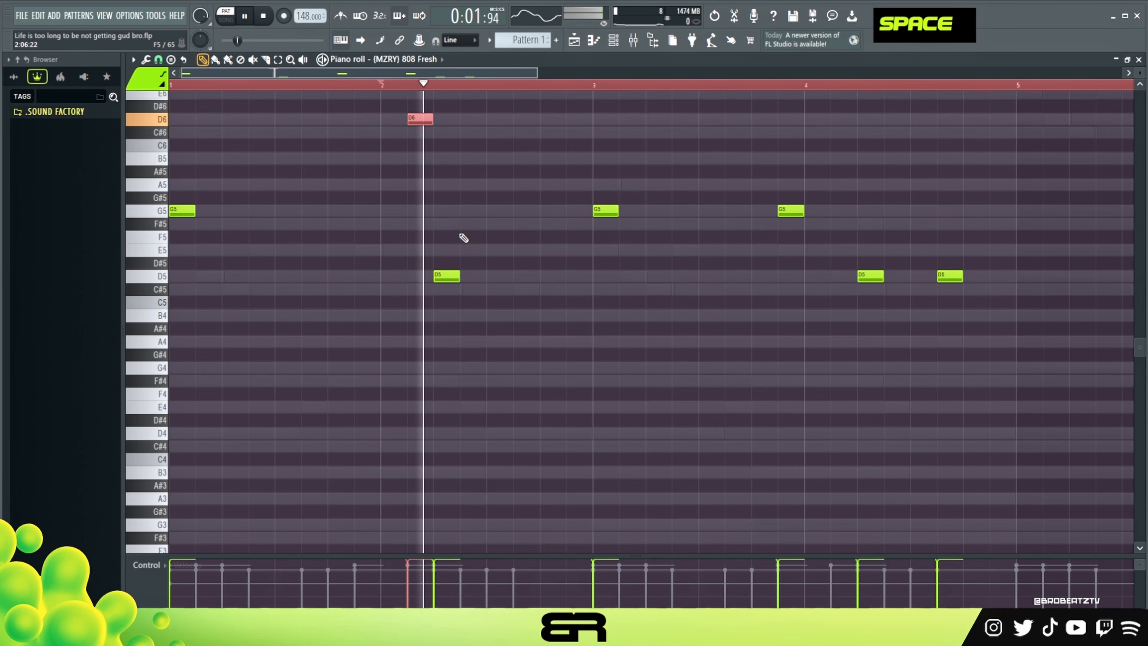
key("space")
right_click(419, 119)
Duplicate the four-bar 808 pattern so the copy starts at bar 5.
key("ctrl+a")
left_click_drag(186, 210, 1025, 258)
right_click(1038, 268)
double_click(727, 84)
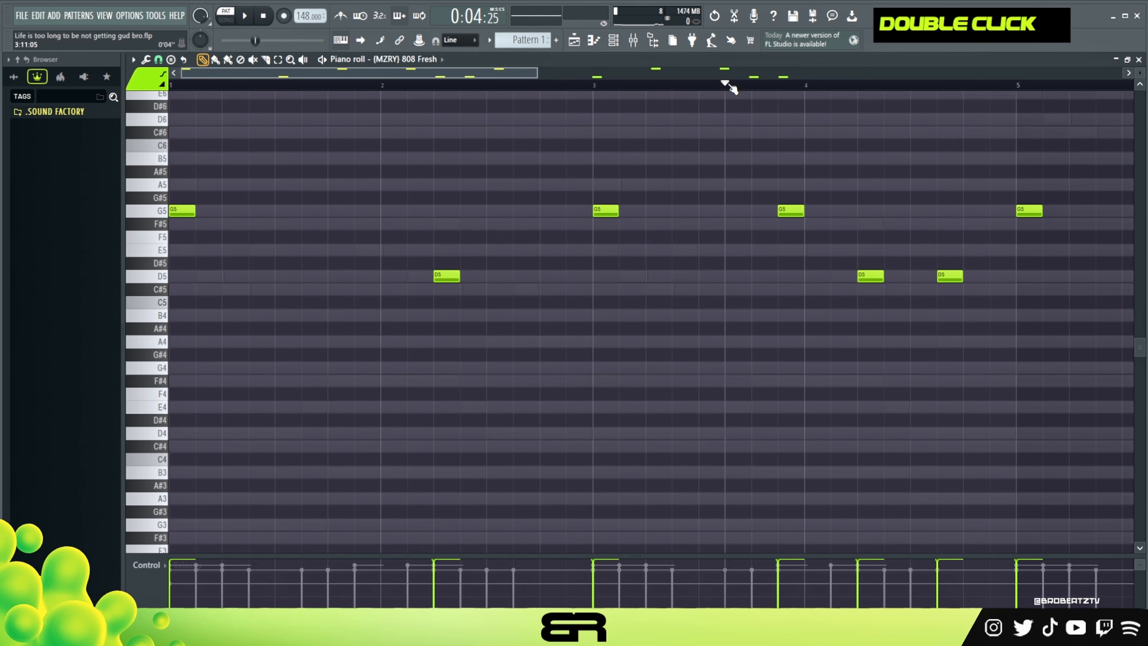
scroll(365, 87, "down", 3)
scroll(380, 174, "up", 3)
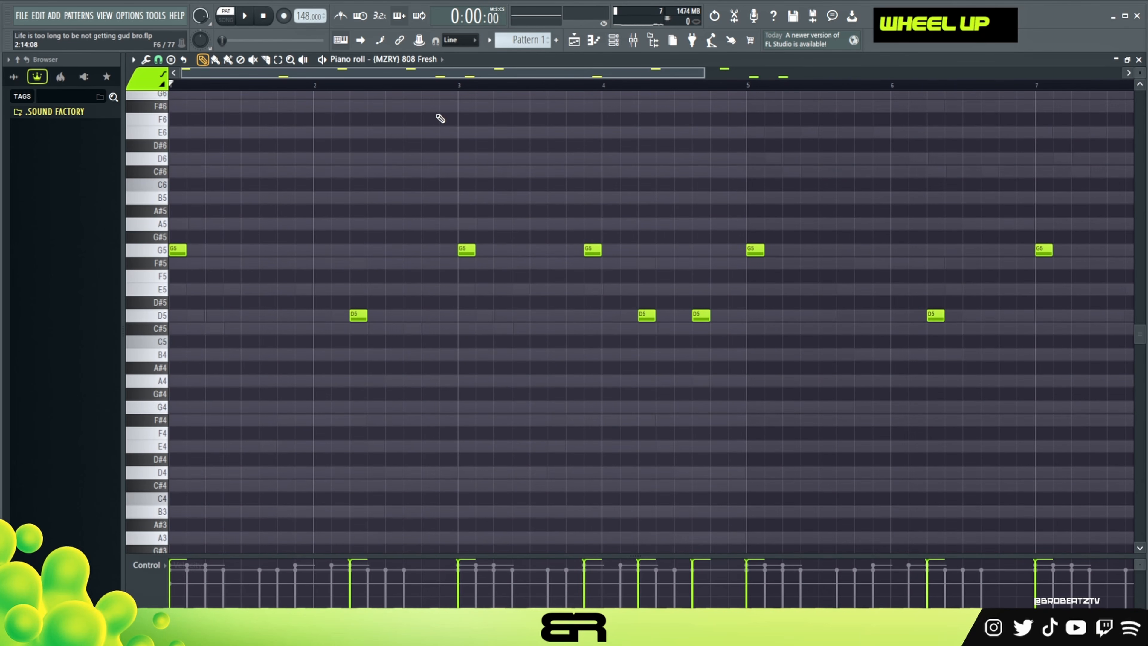
Add (MZRY) CL Maximus claps on steps 9, 25, 41 and 57 with a loop point of 64.
left_click(622, 46)
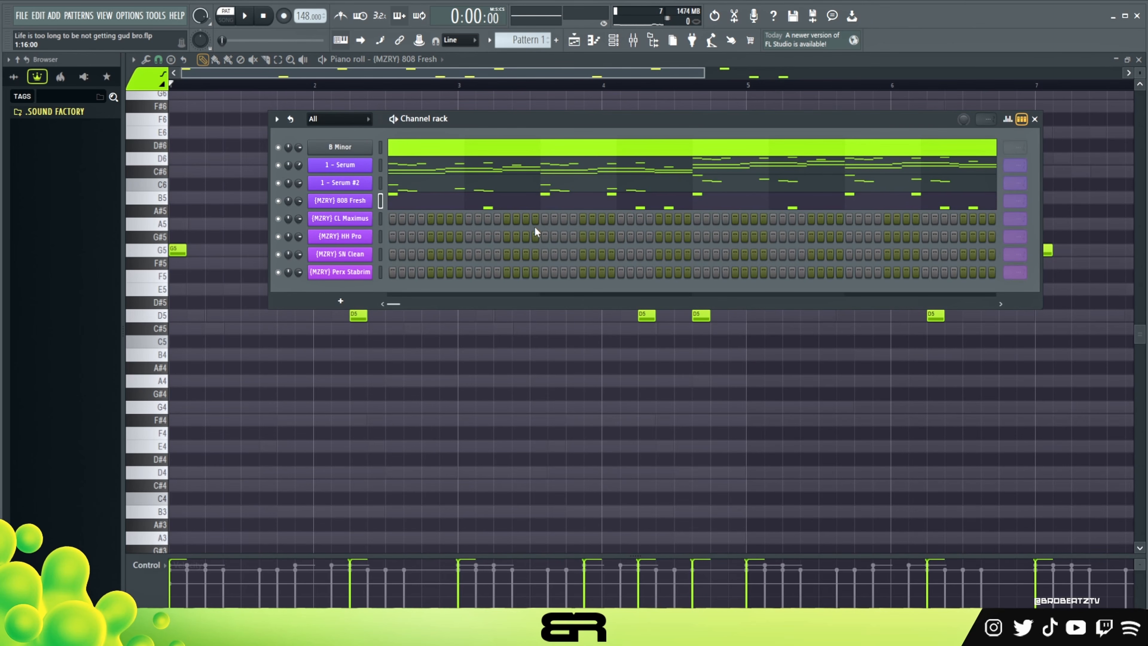
left_click(470, 218)
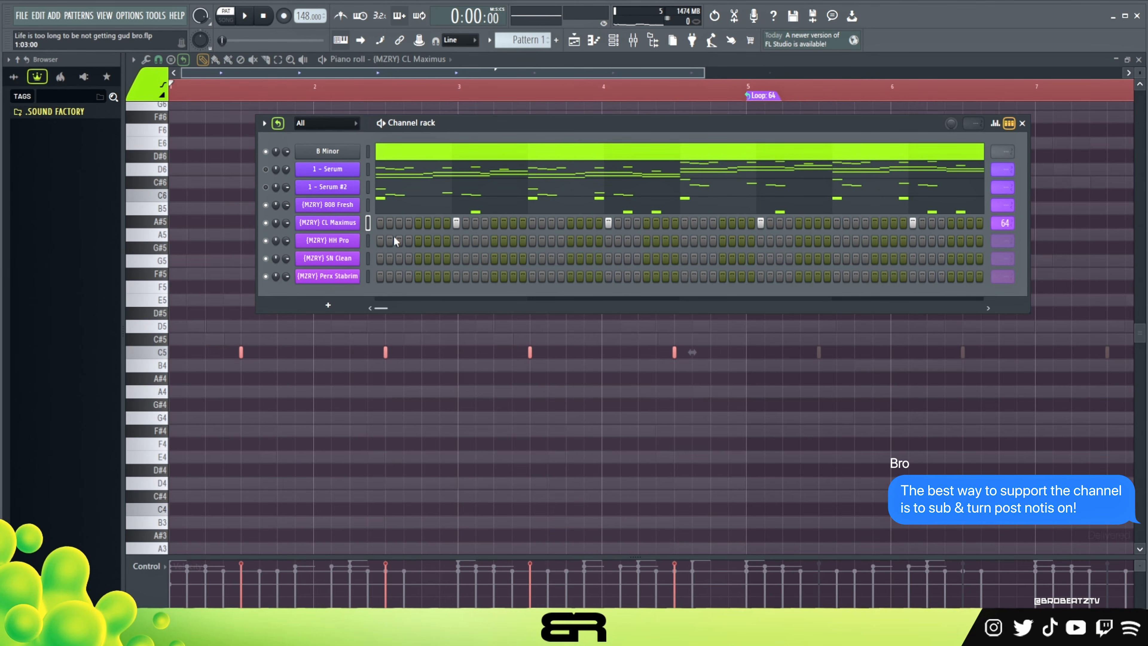
Fill the (MZRY) HH Pro channel every 2 steps and set its loop point to 65.
right_click(349, 242)
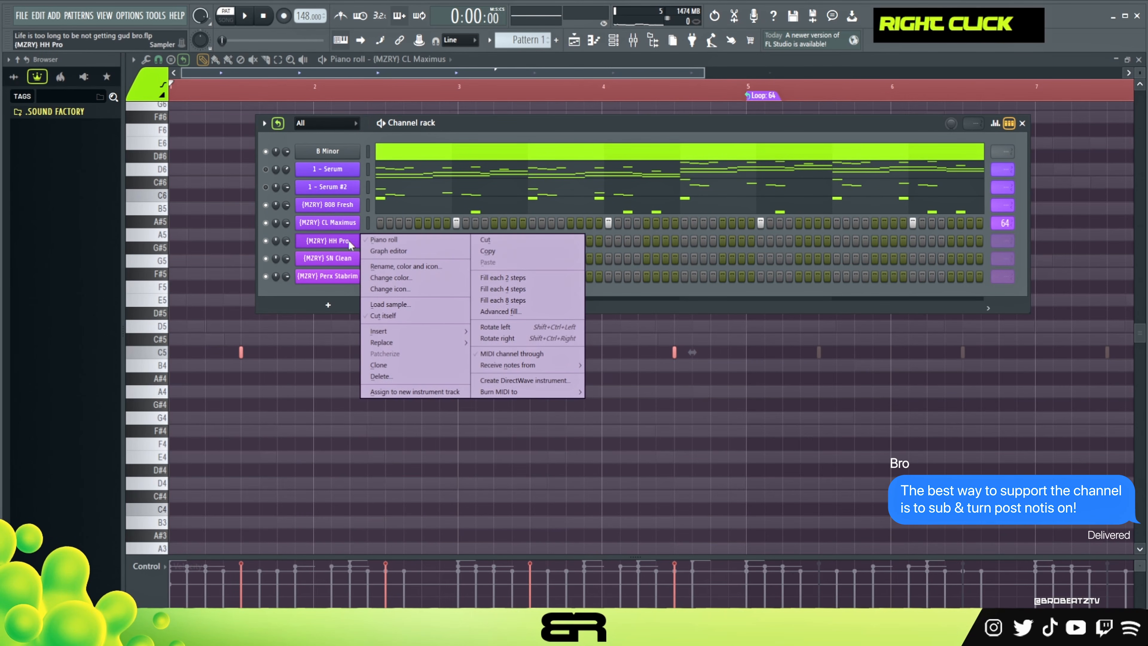
left_click(501, 277)
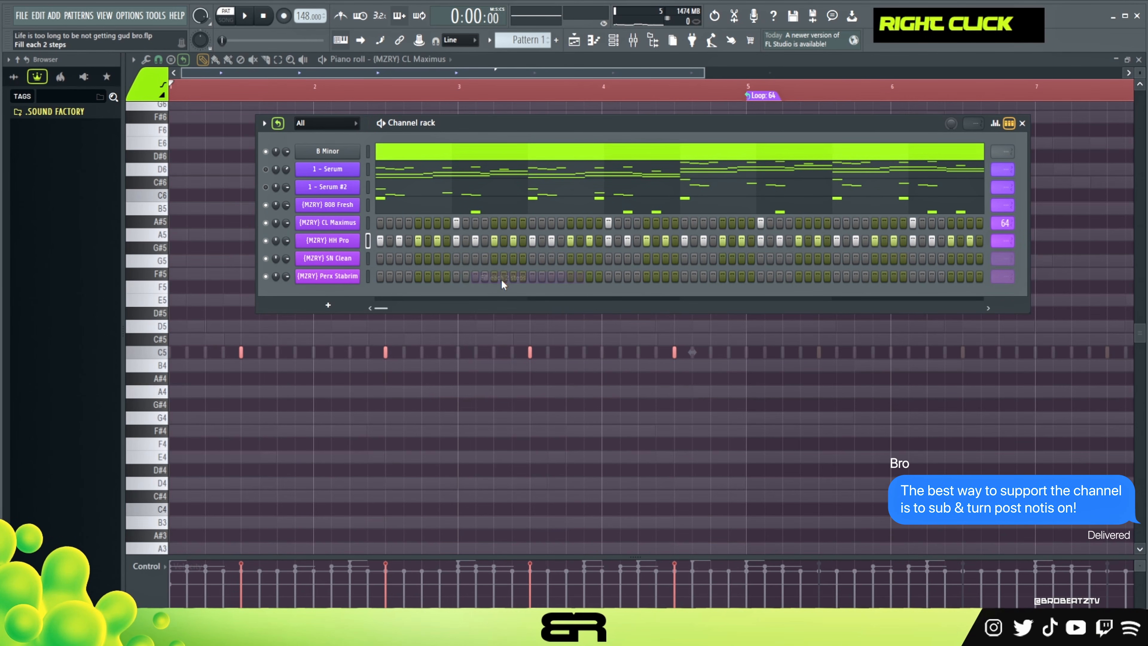
right_click(1001, 241)
left_click(1029, 320)
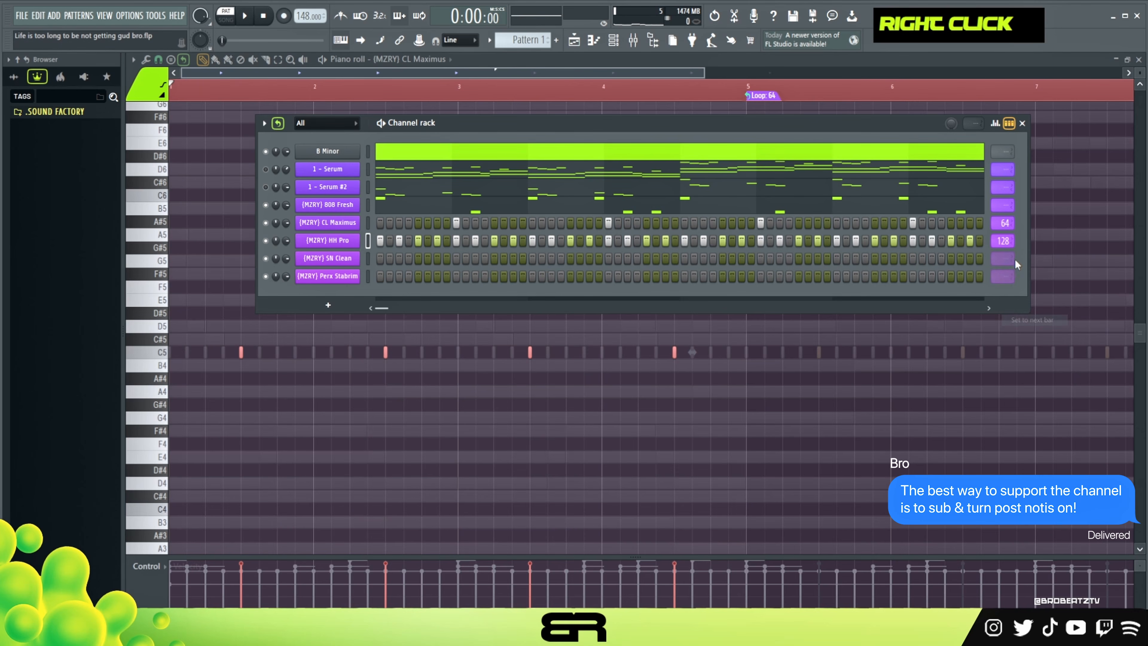
left_click_drag(1007, 244, 1005, 253)
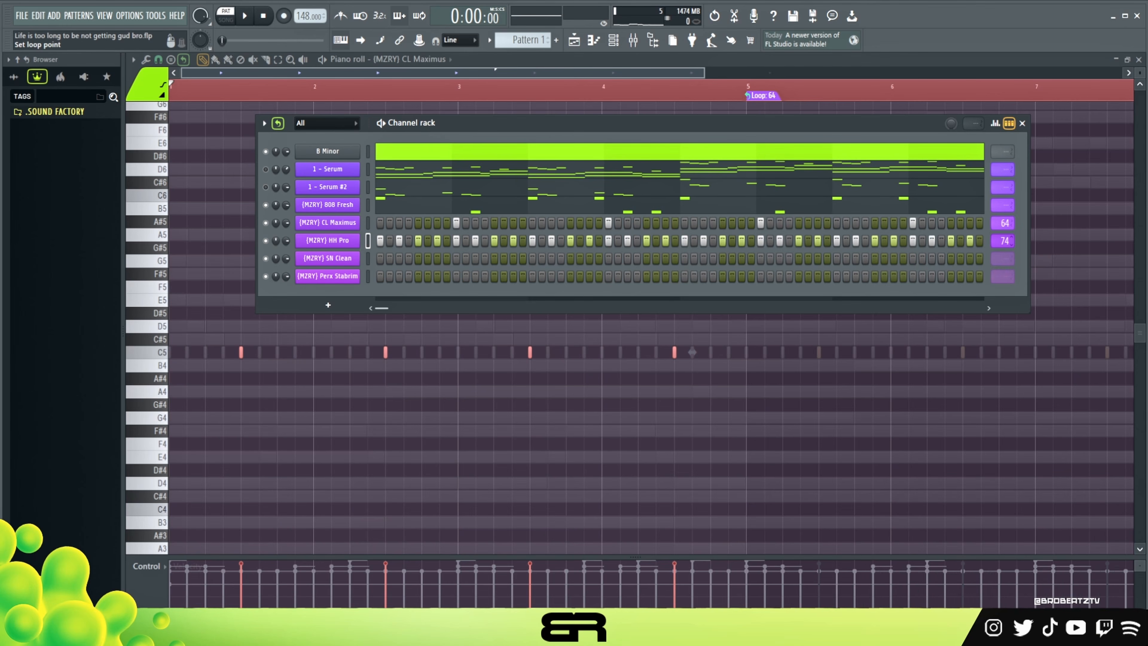
left_click_drag(1005, 240, 1005, 238)
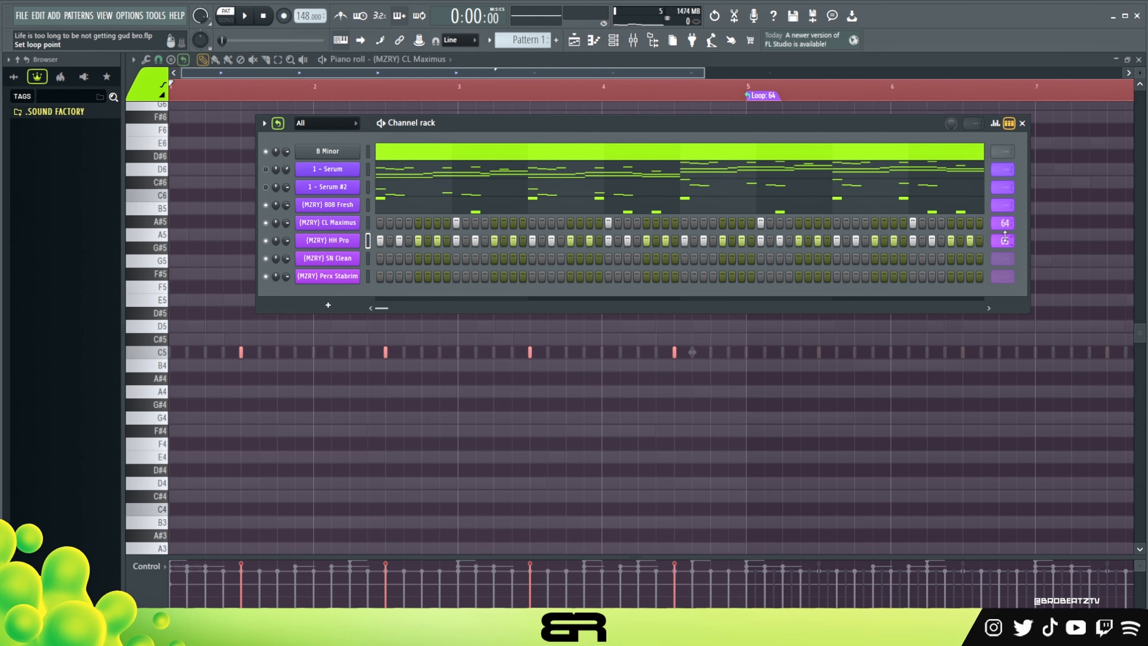
Delete the (MZRY) HH Pro notes from bar 5 onward in its piano roll and return to the channel rack.
right_click(351, 245)
left_click(384, 239)
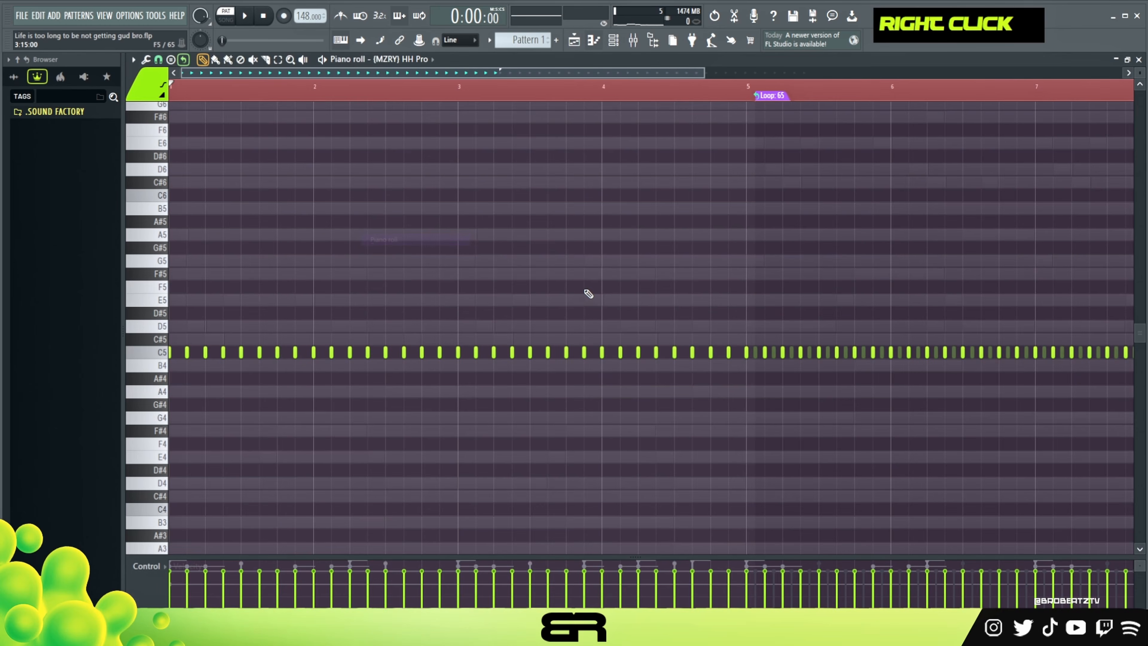
scroll(679, 95, "down", 3)
left_click_drag(935, 255, 492, 432)
key("Delete")
left_click(615, 45)
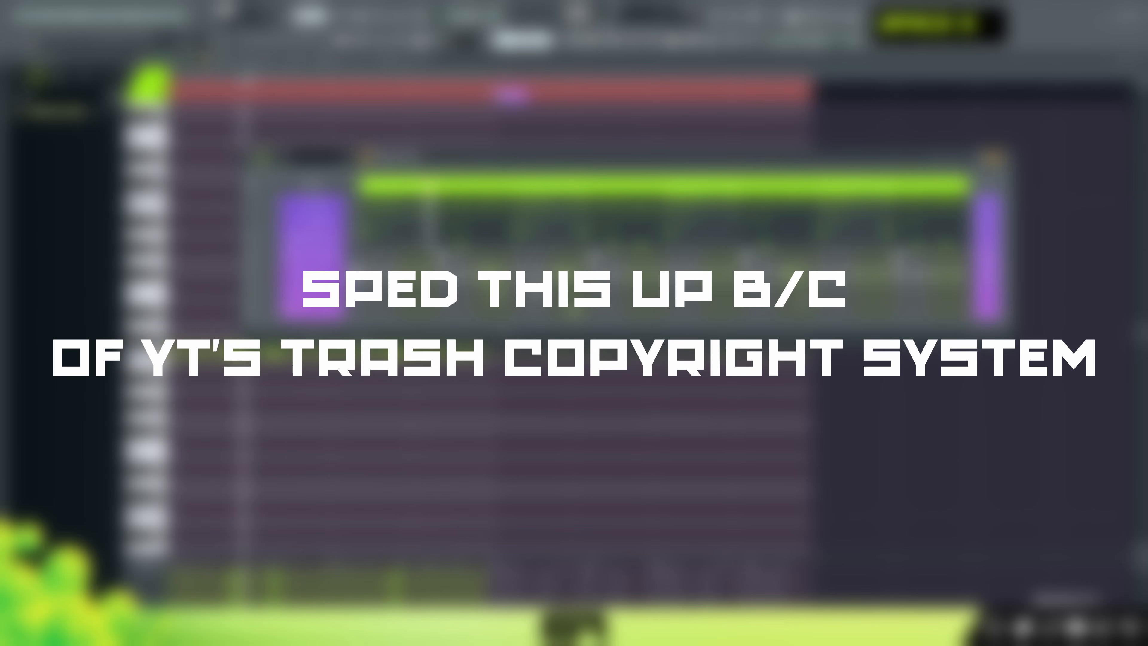
Add (MZRY) Perx Stabrim hits on steps 55 and 61 and an (MZRY) SN Clean hit on step 63 while auditioning the drums.
right_click(822, 292)
key("space")
key("space")
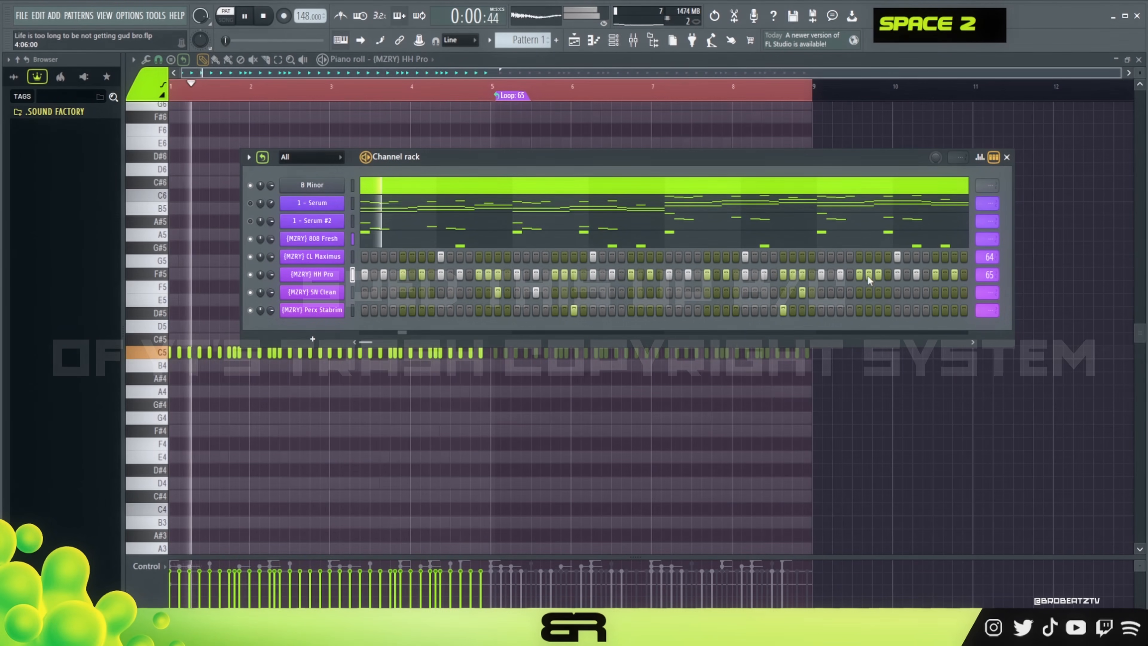
key("space")
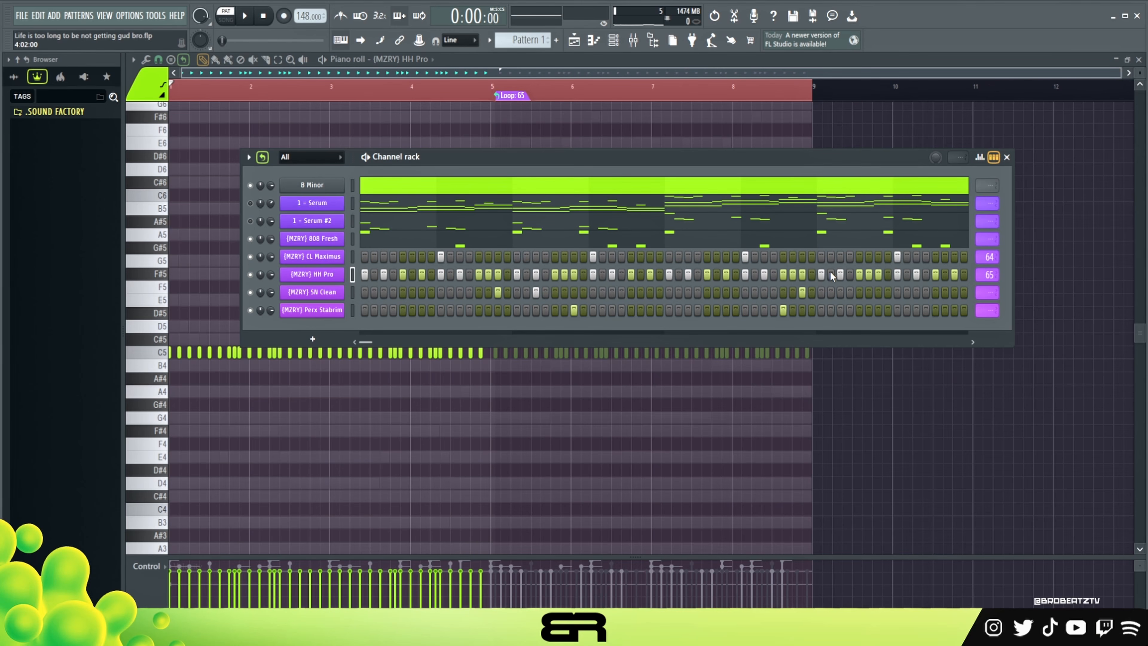
key("space")
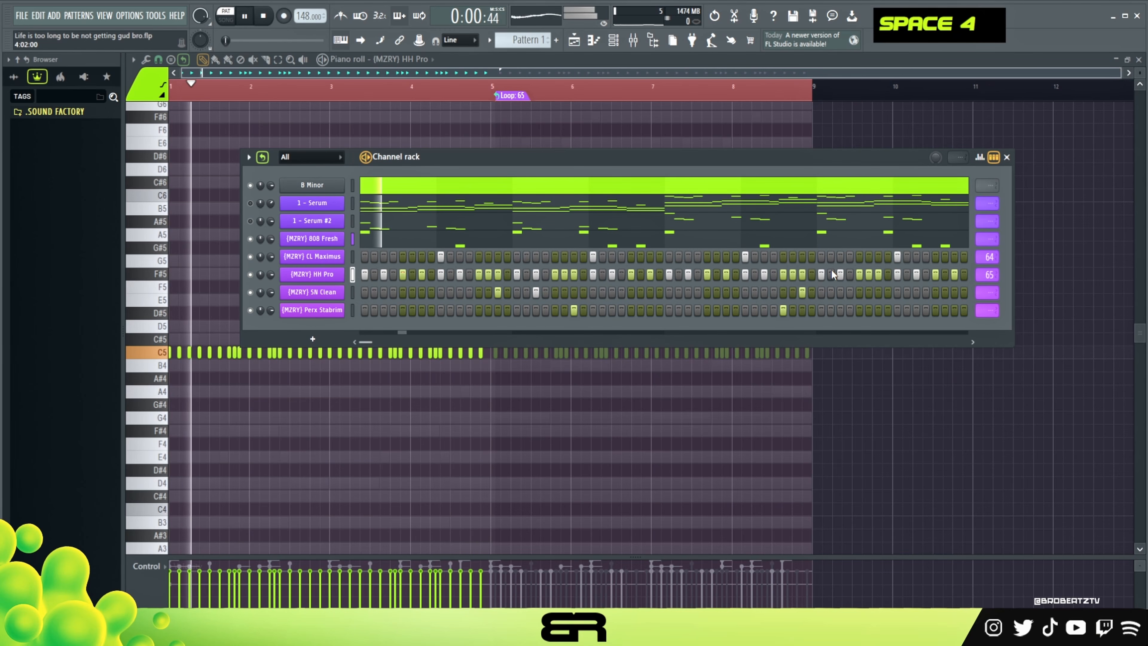
left_click(878, 311)
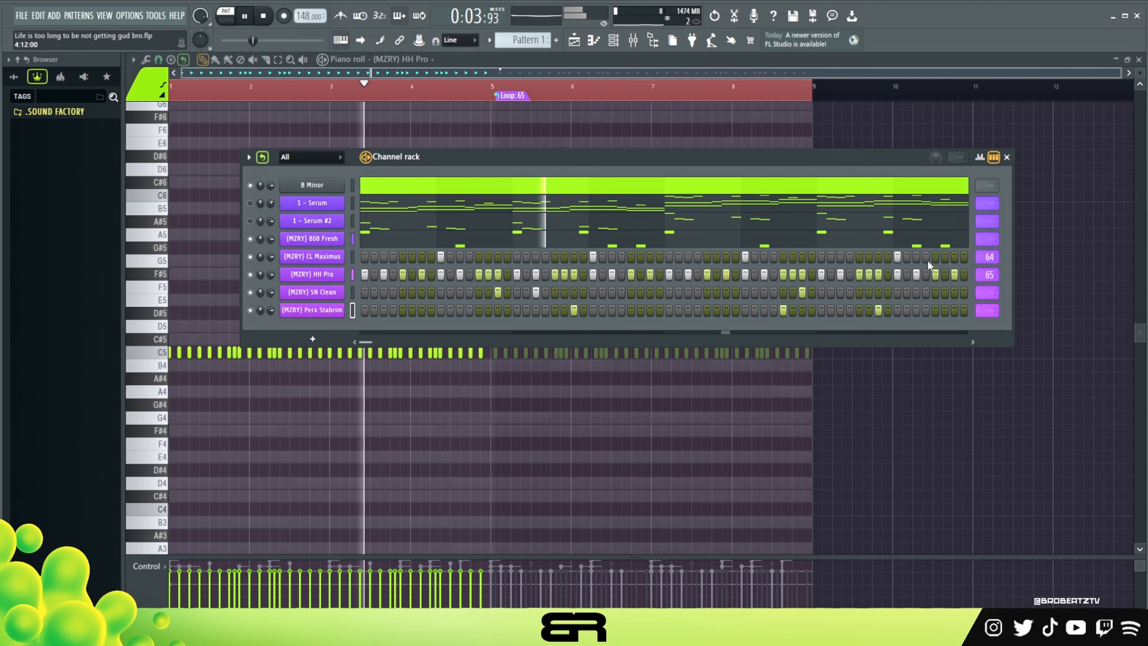
left_click(937, 309)
left_click(953, 292)
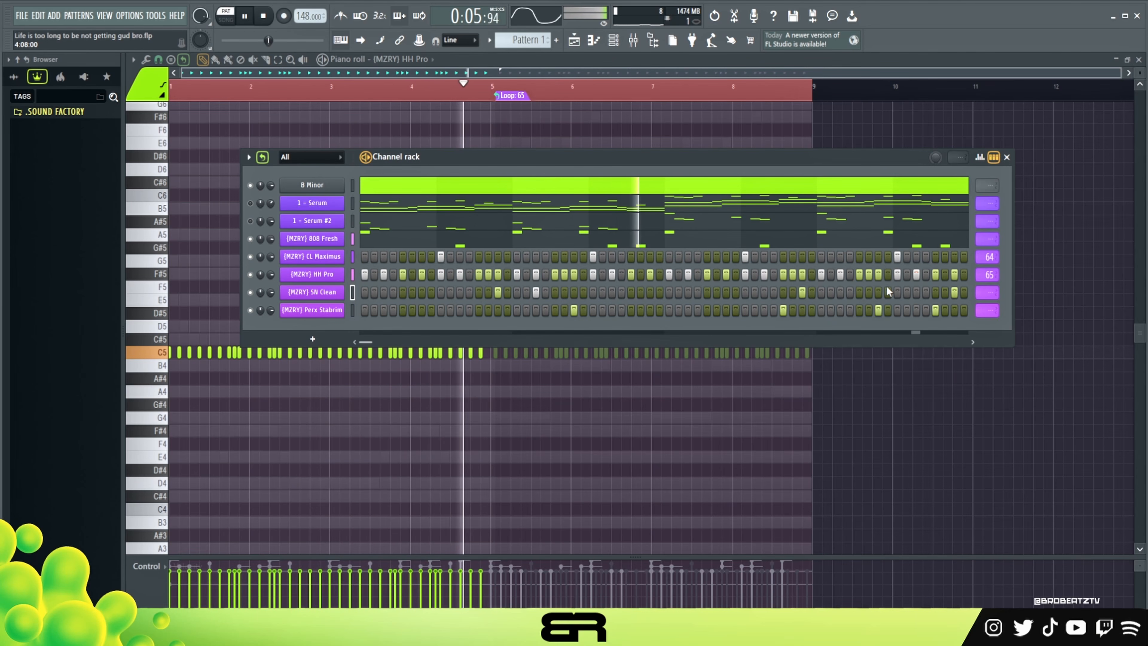
key("space")
key("space")
key("space")
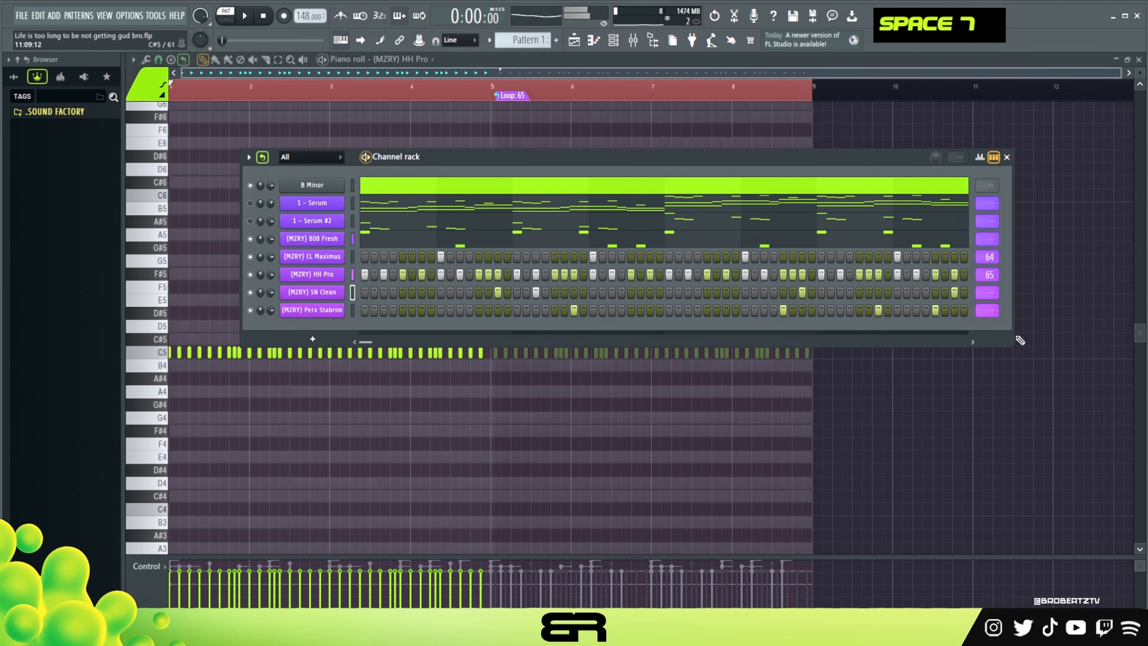
Widen the channel rack and set the (MZRY) HH Pro loop point to 64.
left_click_drag(1012, 338, 1047, 335)
scroll(1024, 274, "down", 1)
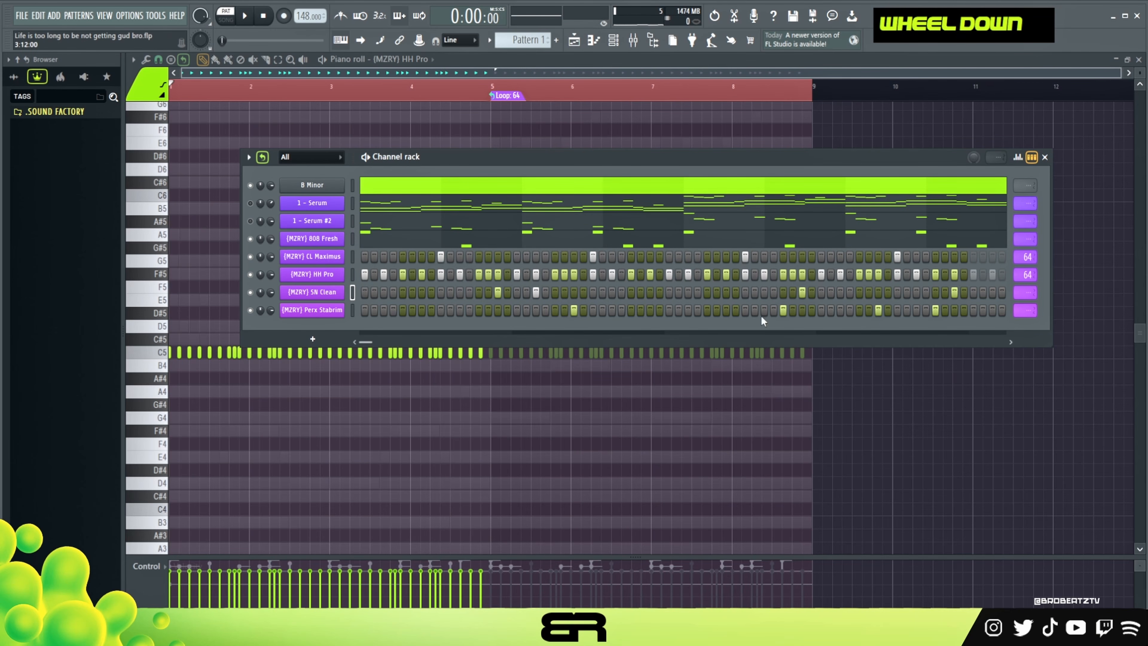
right_click(339, 275)
left_click(361, 274)
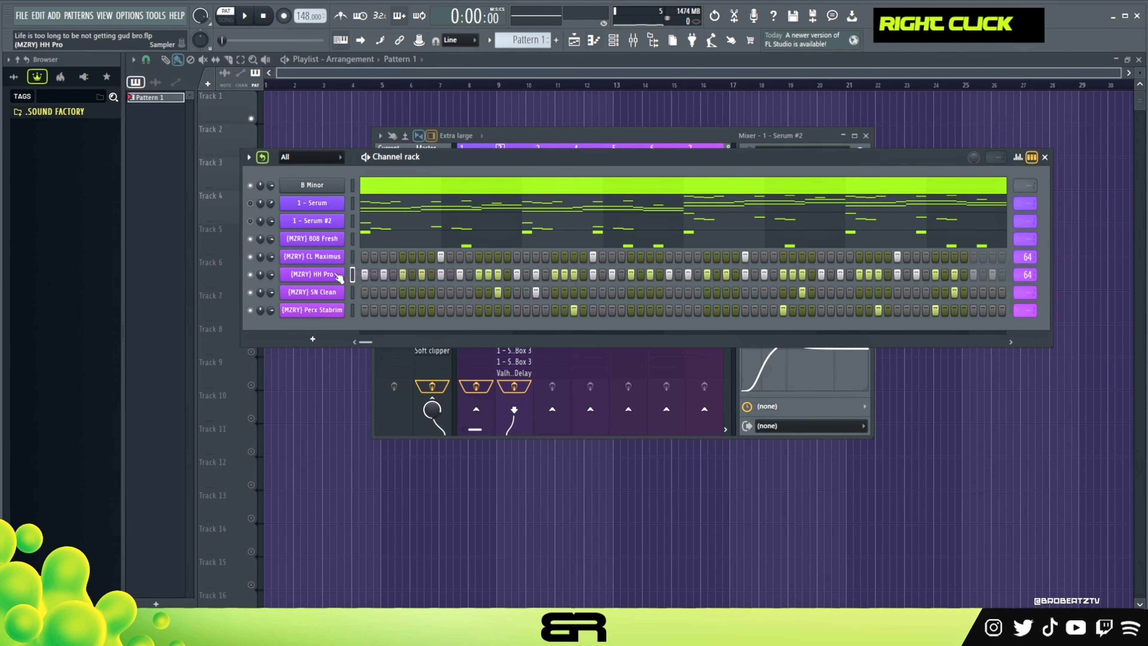
Raise the velocity of the (MZRY) HH Pro hits at the start of bars 1 and 2, and enlarge the velocity lane.
right_click(340, 275)
left_click(359, 274)
scroll(298, 88, "up", 4)
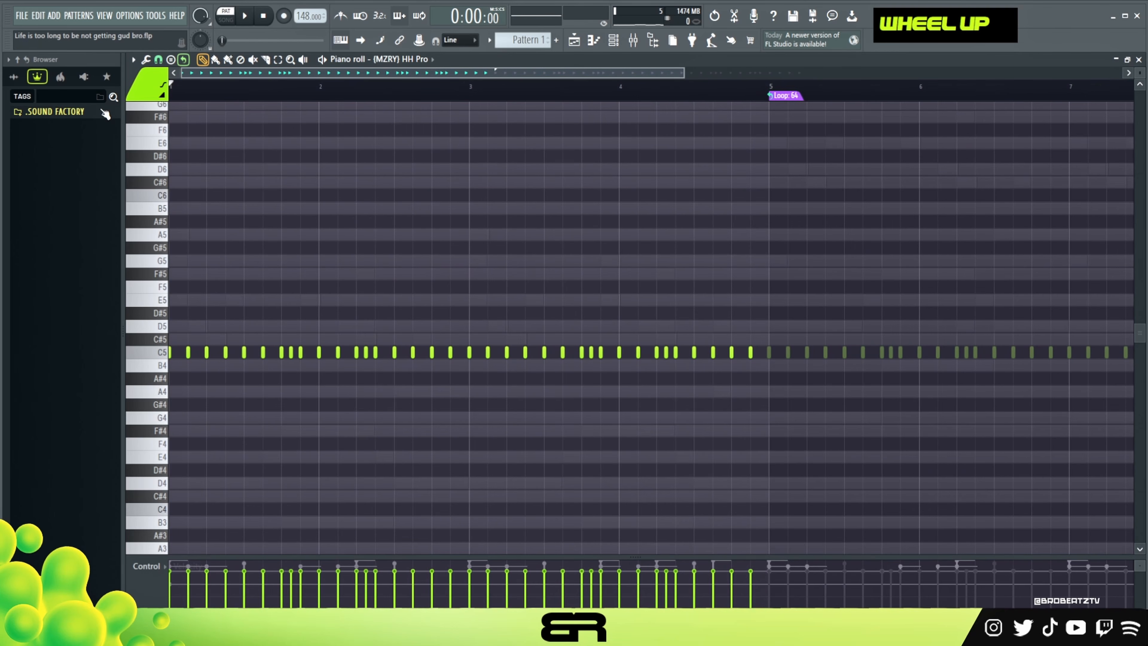
left_click_drag(180, 348, 165, 372, "ctrl")
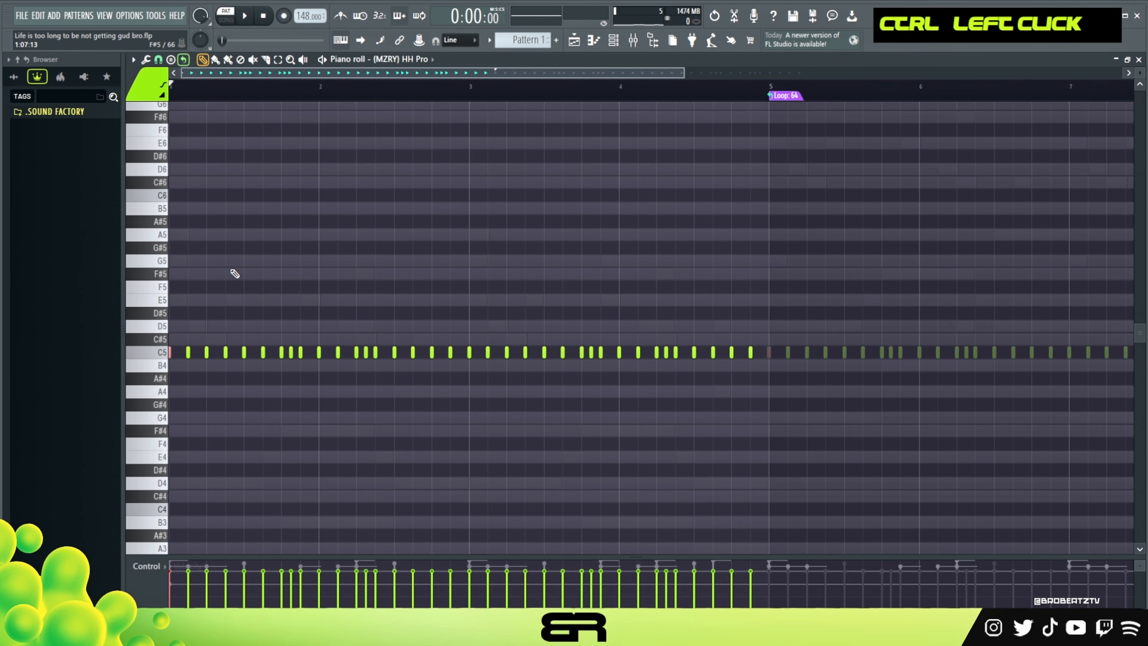
scroll(237, 265, "up", 1, "alt")
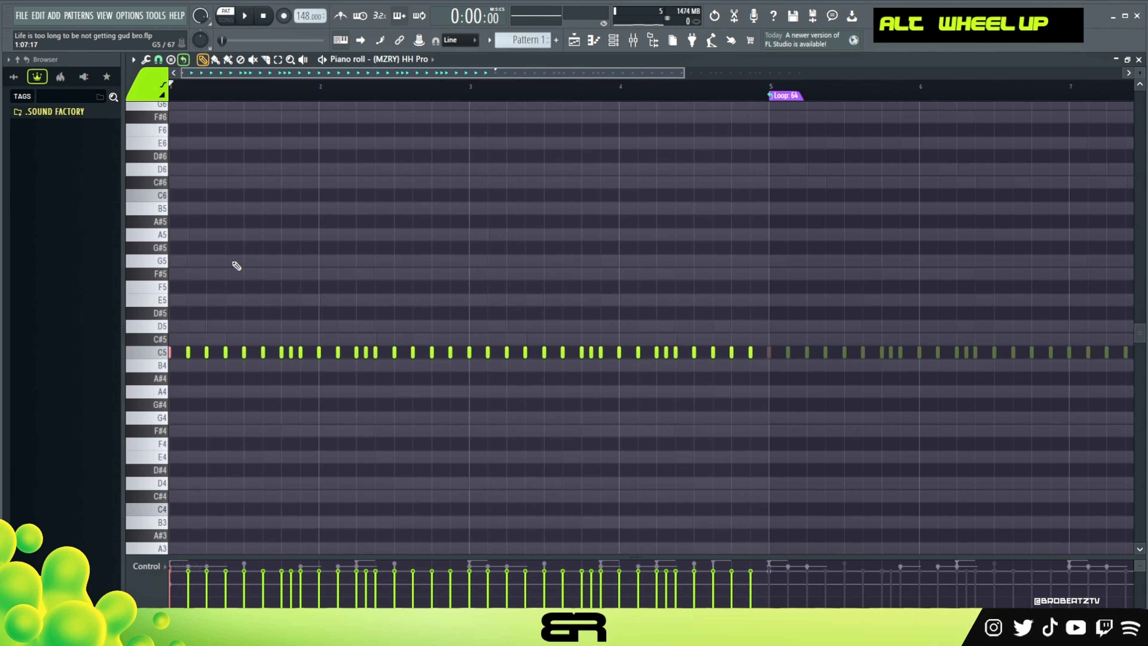
left_click(321, 353, "ctrl+shift")
scroll(338, 338, "up", 5)
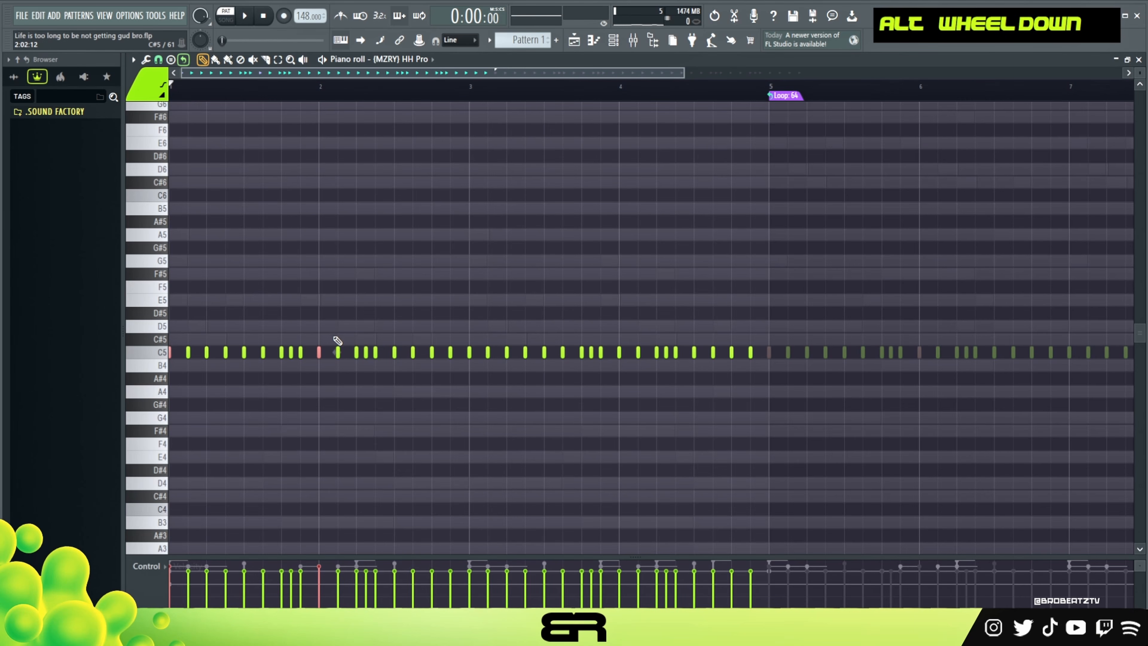
left_click_drag(345, 554, 337, 466)
scroll(333, 296, "up", 1, "alt")
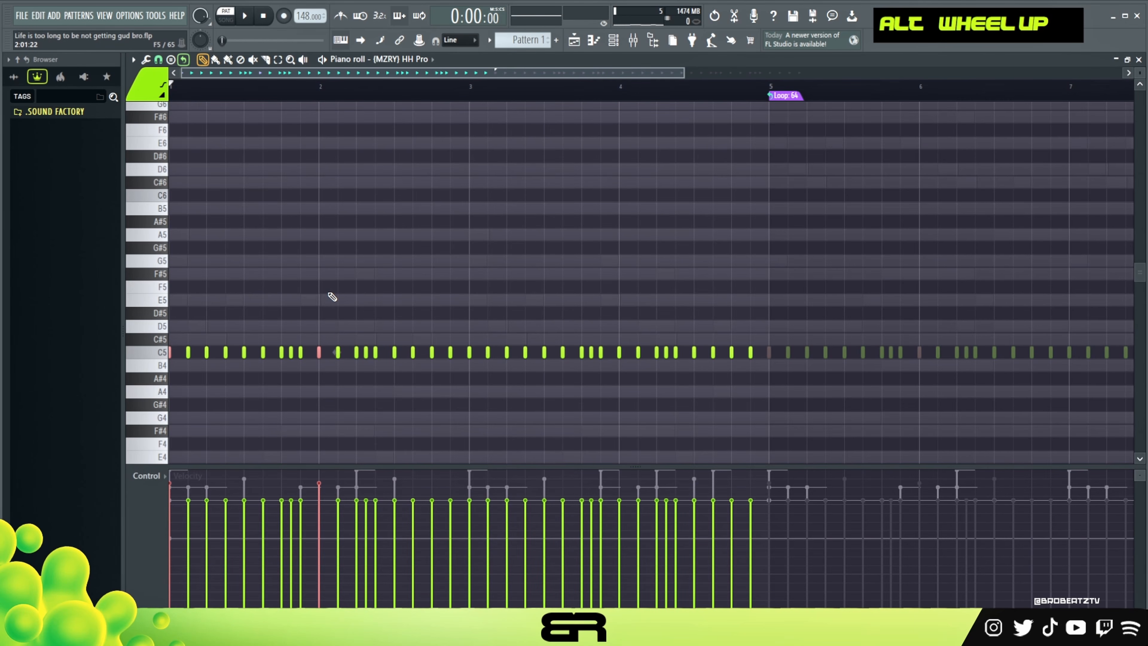
Lower the (MZRY) HH Pro hits at the start of bars 1 and 2 to B4 and reduce their velocity slightly while auditioning.
key("shift+Down")
key("space")
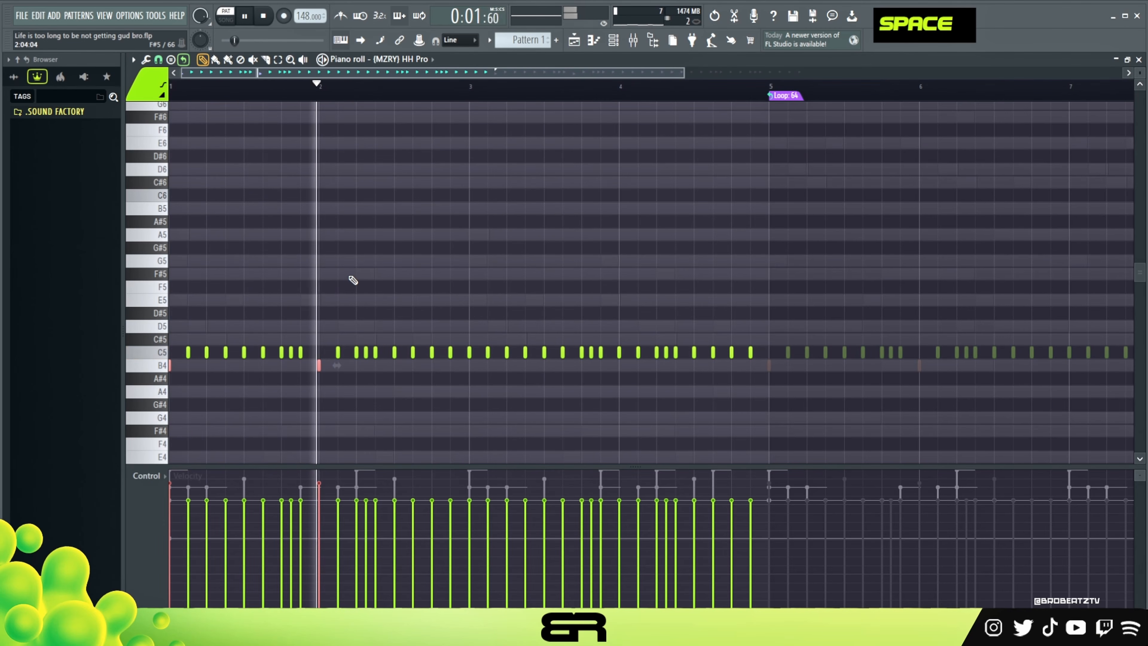
key("space")
scroll(357, 291, "down", 2, "alt")
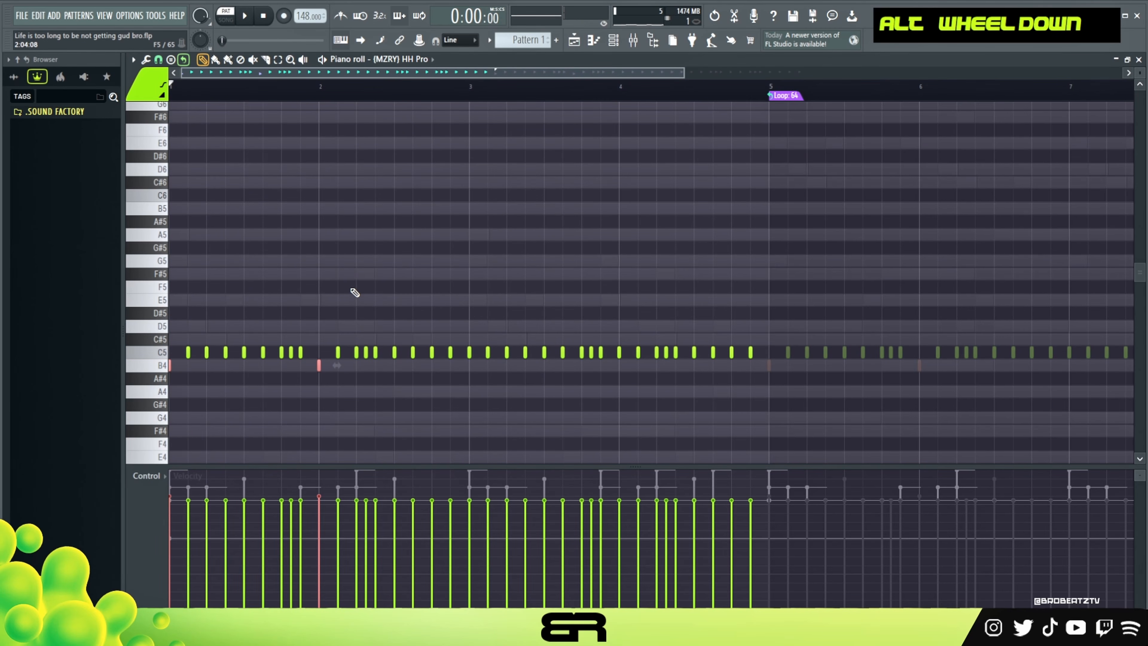
right_click(360, 277)
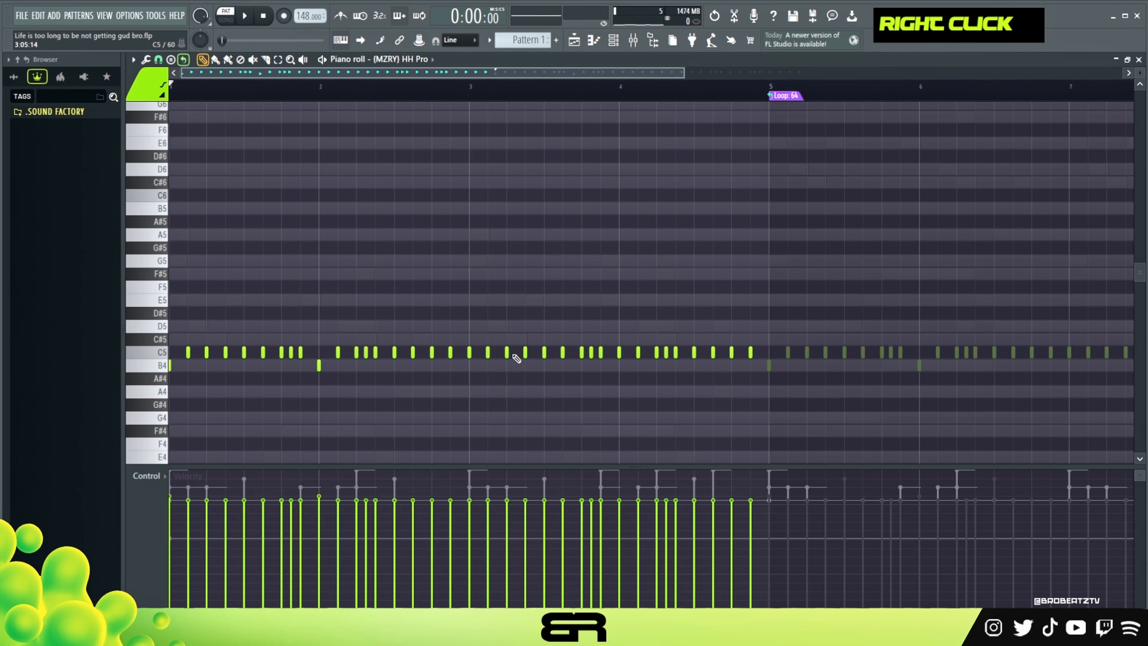
Lower the (MZRY) HH Pro hit on step 13 of bar 2 to B4.
key("ctrl")
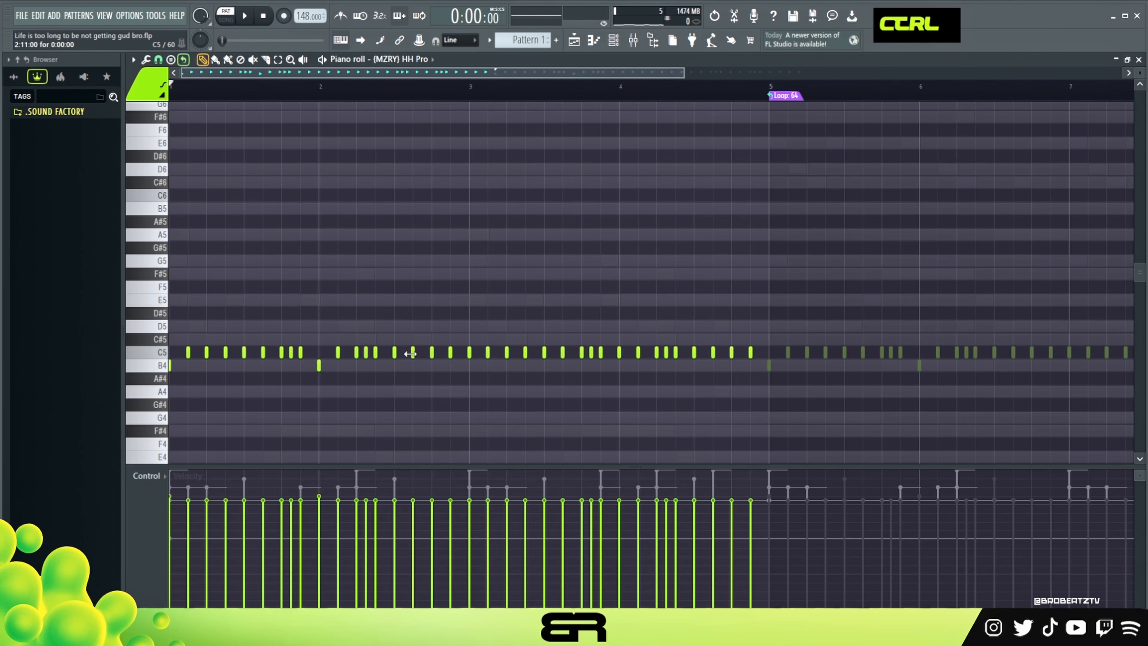
left_click(432, 354, "ctrl")
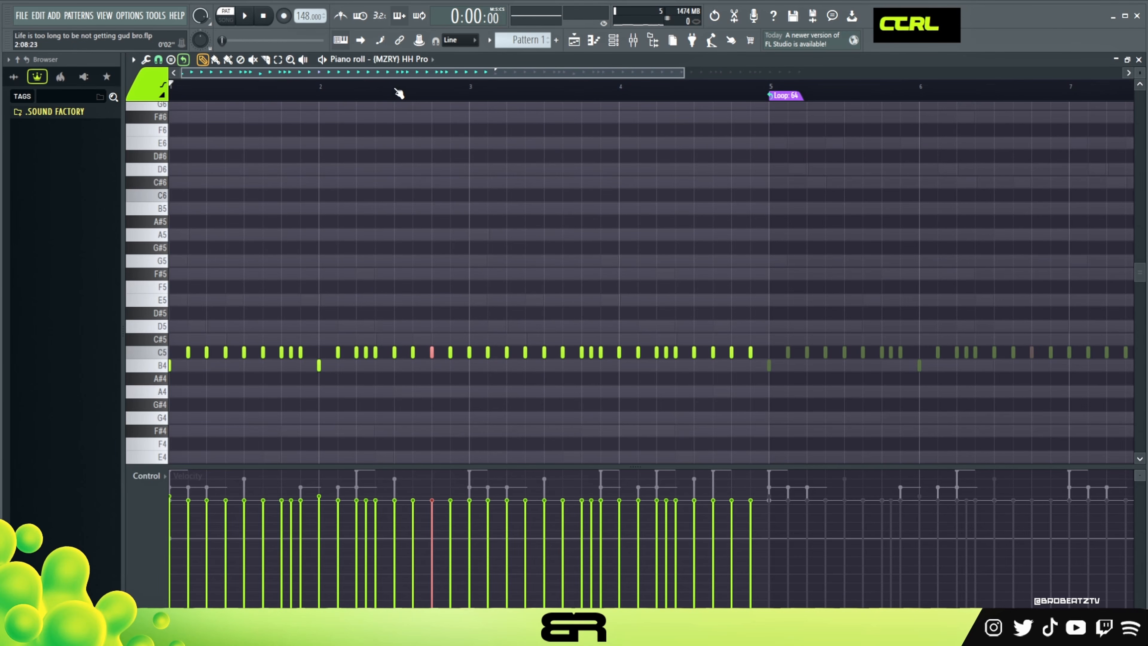
scroll(395, 91, "up", 3)
key("shift+Down")
scroll(626, 294, "down", 1)
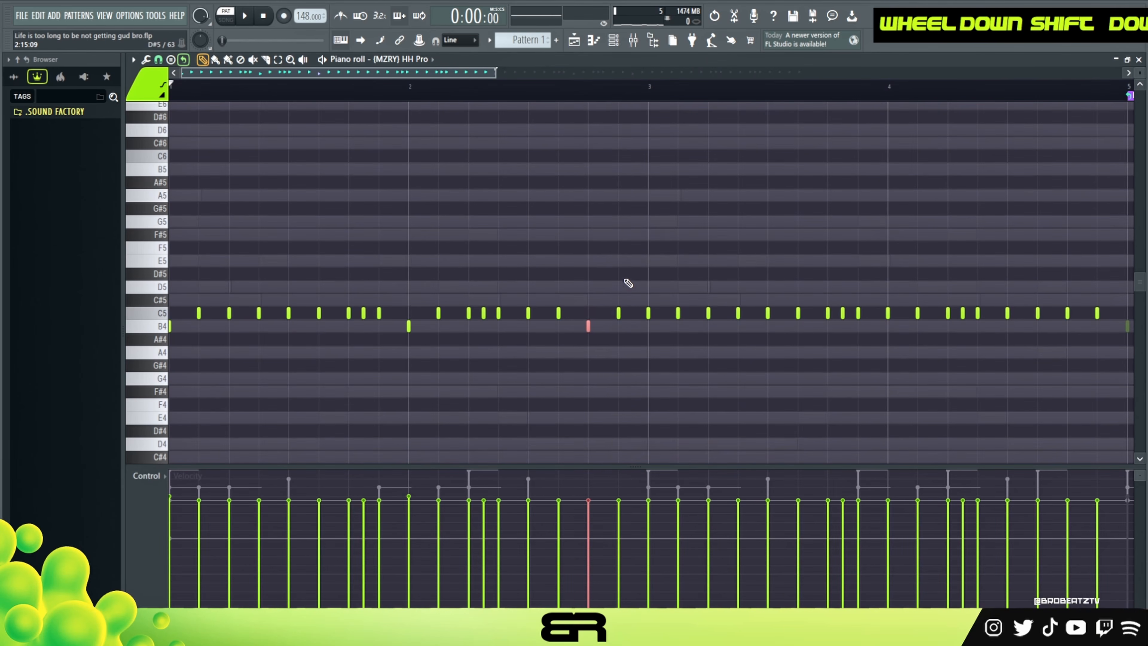
right_click(622, 279, "alt")
Lower the (MZRY) HH Pro hits at the start of bars 3 and 4 to B4 and play back the pattern.
left_click(649, 312, "ctrl")
key("shift+Down")
left_click(888, 314, "ctrl")
key("shift+Down")
right_click(879, 244)
key("space")
right_click(726, 212, "ctrl")
right_click(726, 212, "ctrl")
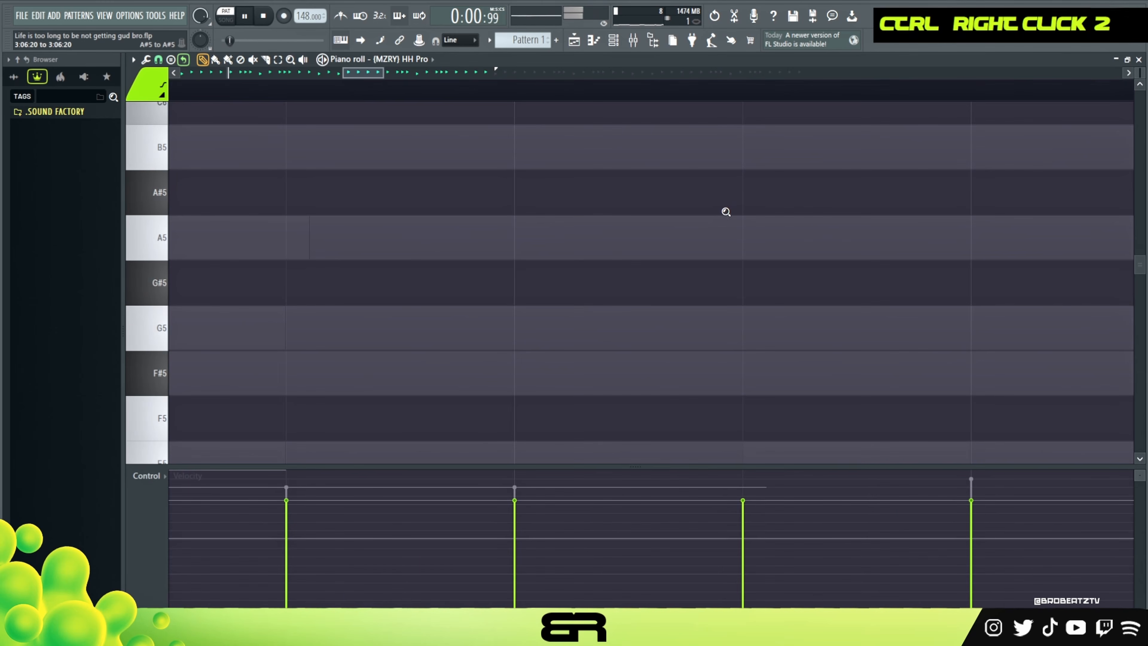
right_click(726, 212, "ctrl")
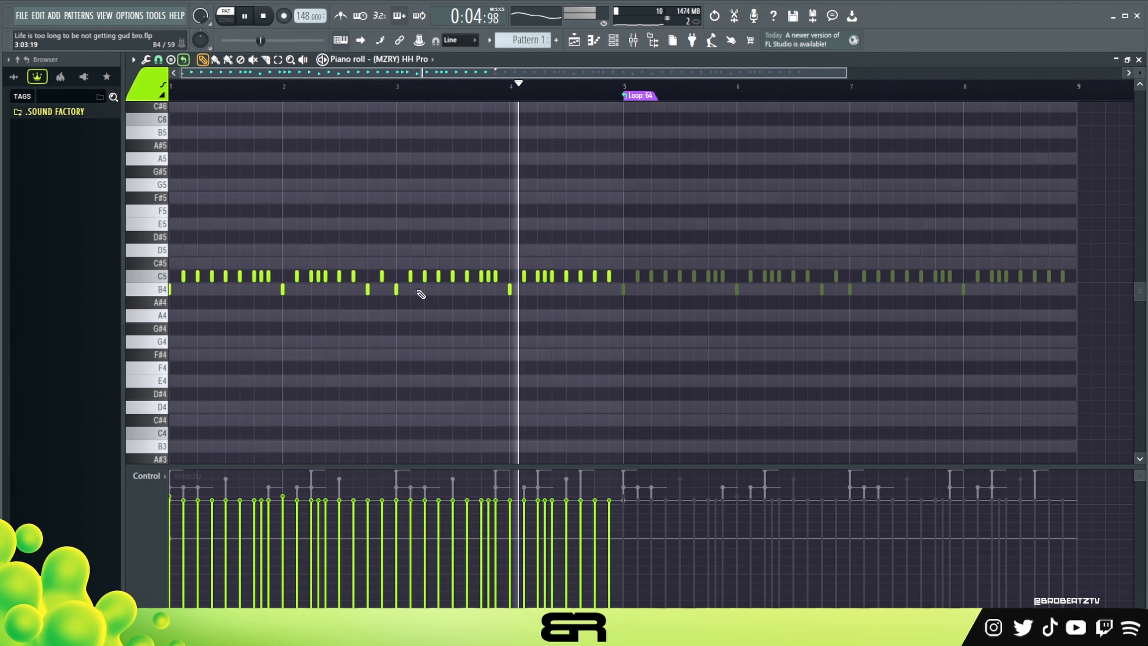
Lower the (MZRY) HH Pro hit on step 13 of bar 4 to B4 during playback, and stop the pattern.
left_click(595, 276, "ctrl")
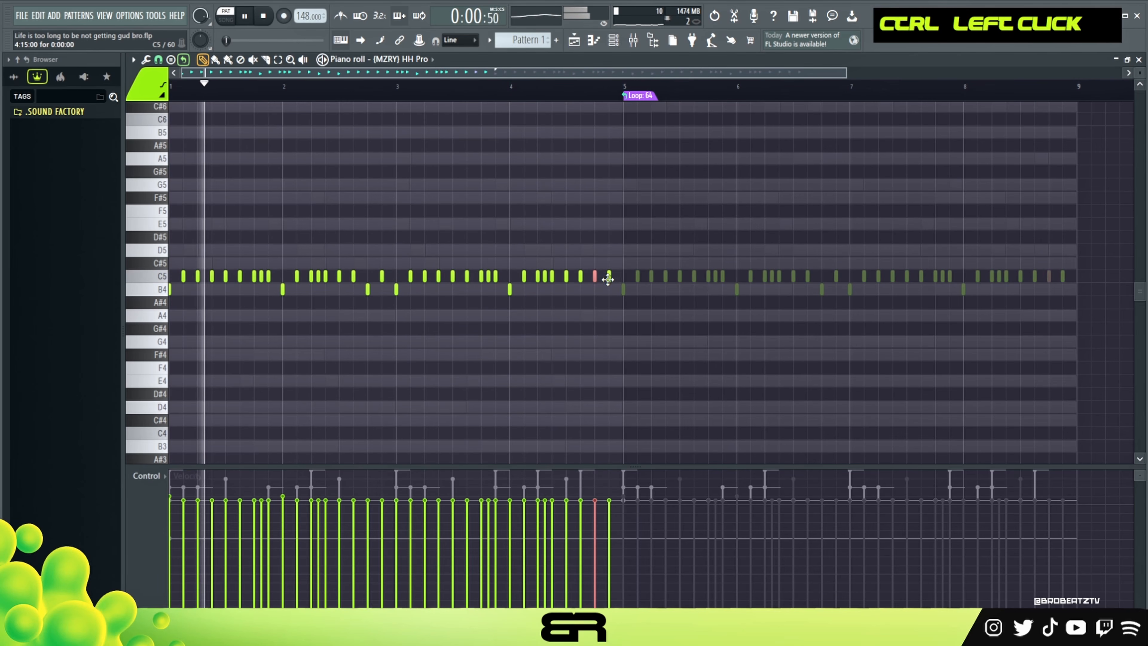
key("shift+Down")
right_click(592, 225)
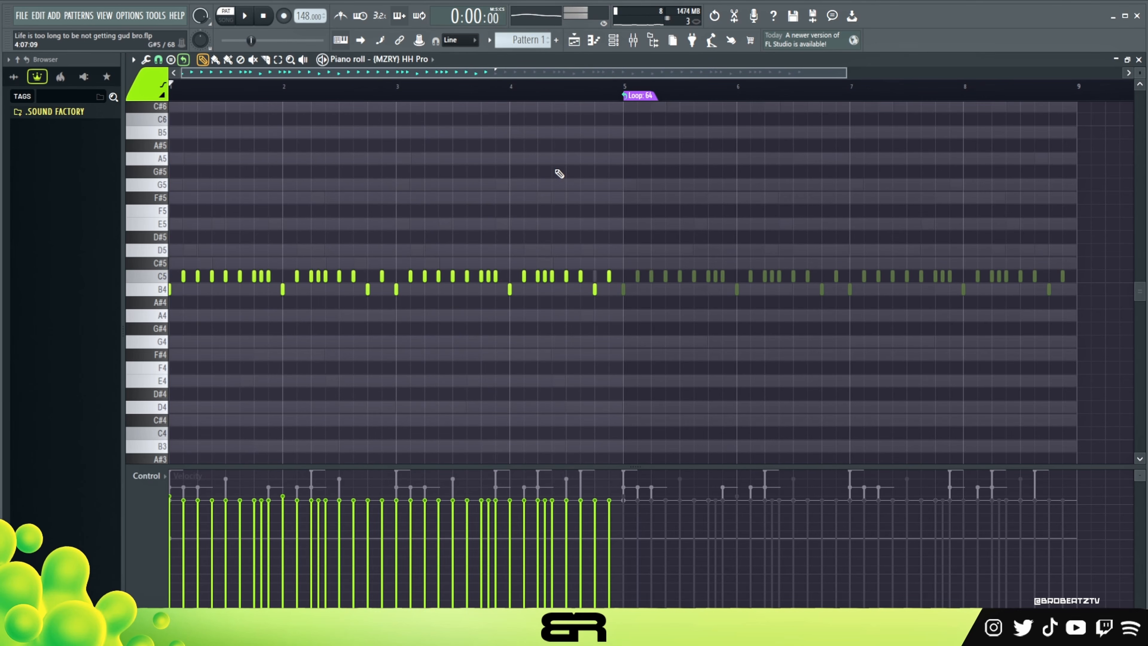
key("space")
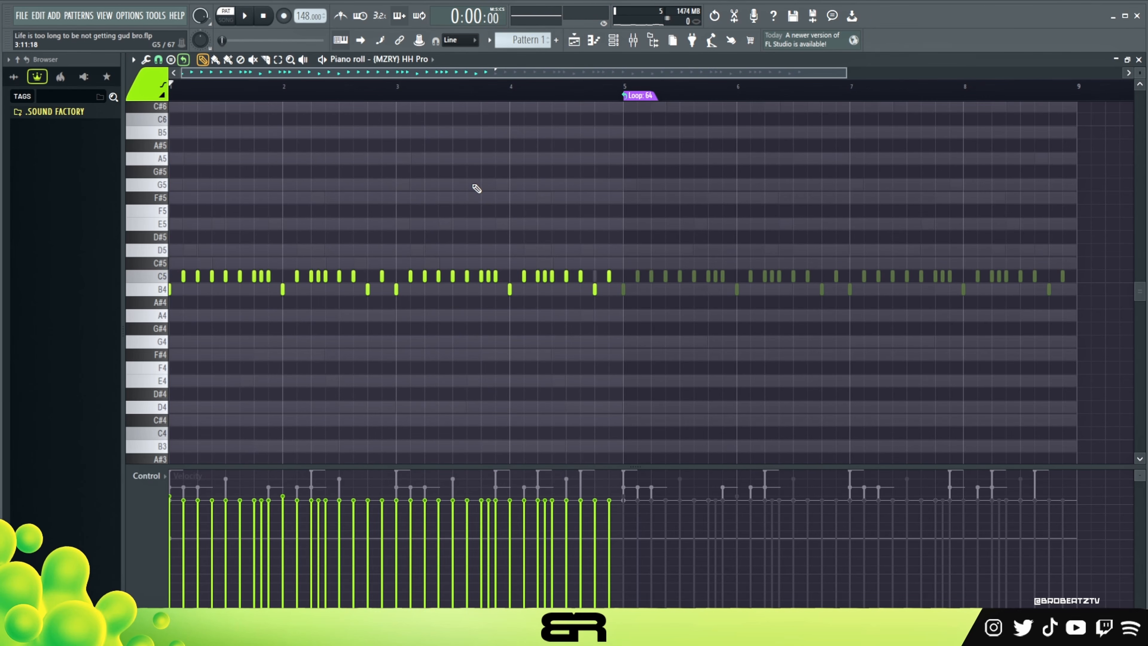
right_click(503, 204)
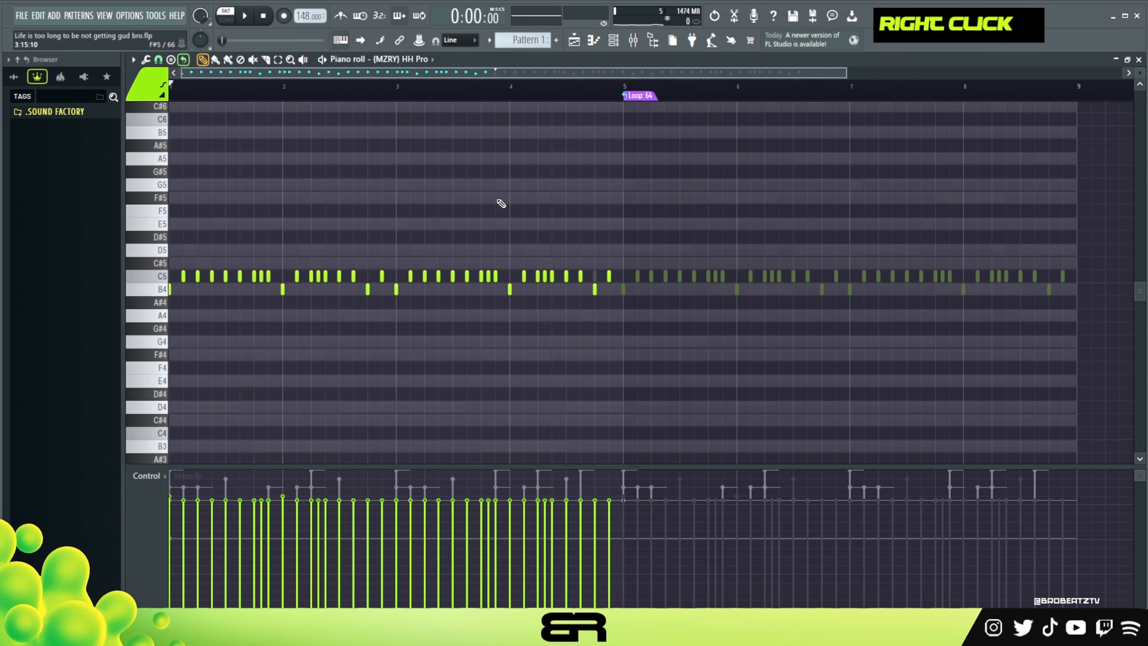
Return to the channel rack, unmute the 1 - Serum and 1 - Serum #2 channels, and restart the pattern playback.
left_click(587, 47)
left_click(613, 42)
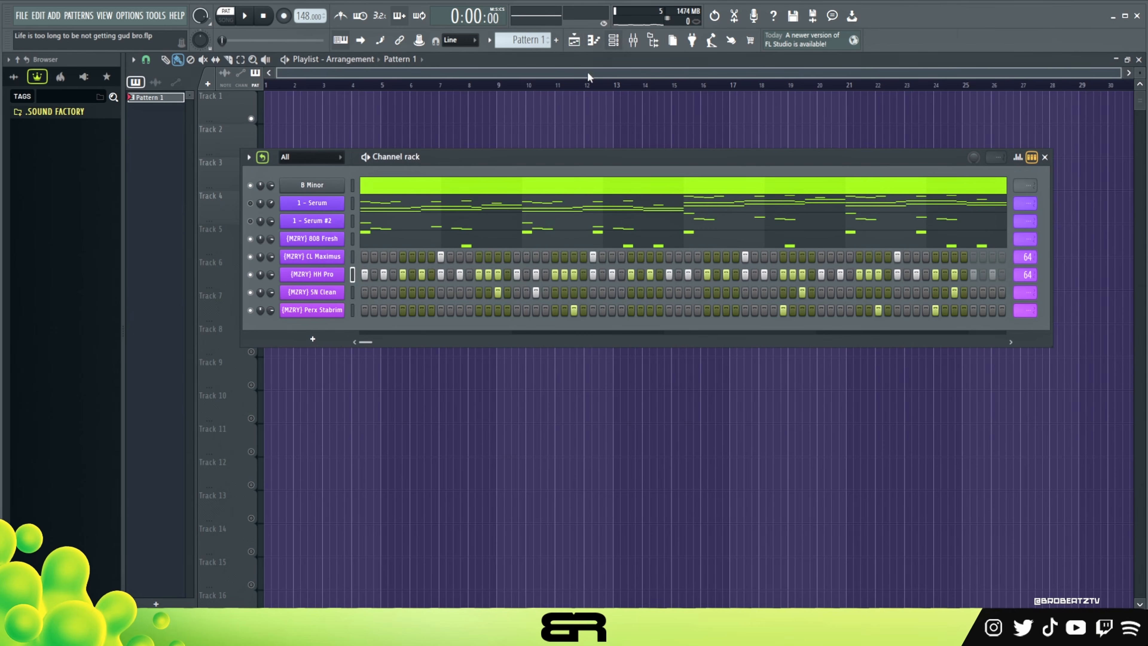
left_click_drag(464, 157, 501, 136)
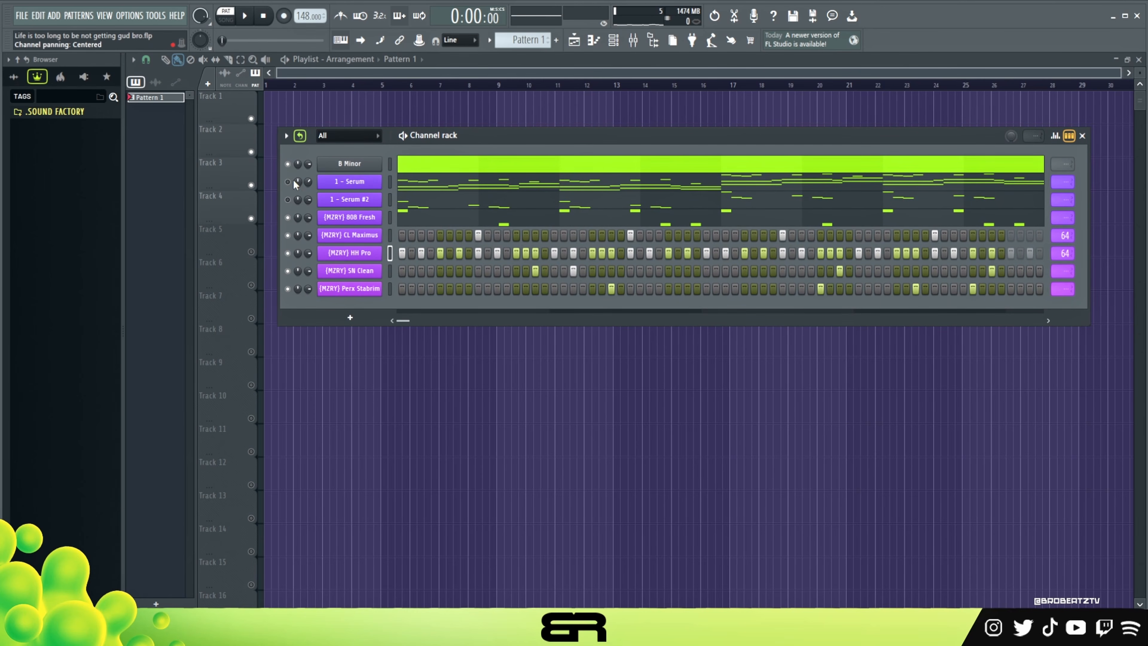
double_click(295, 201)
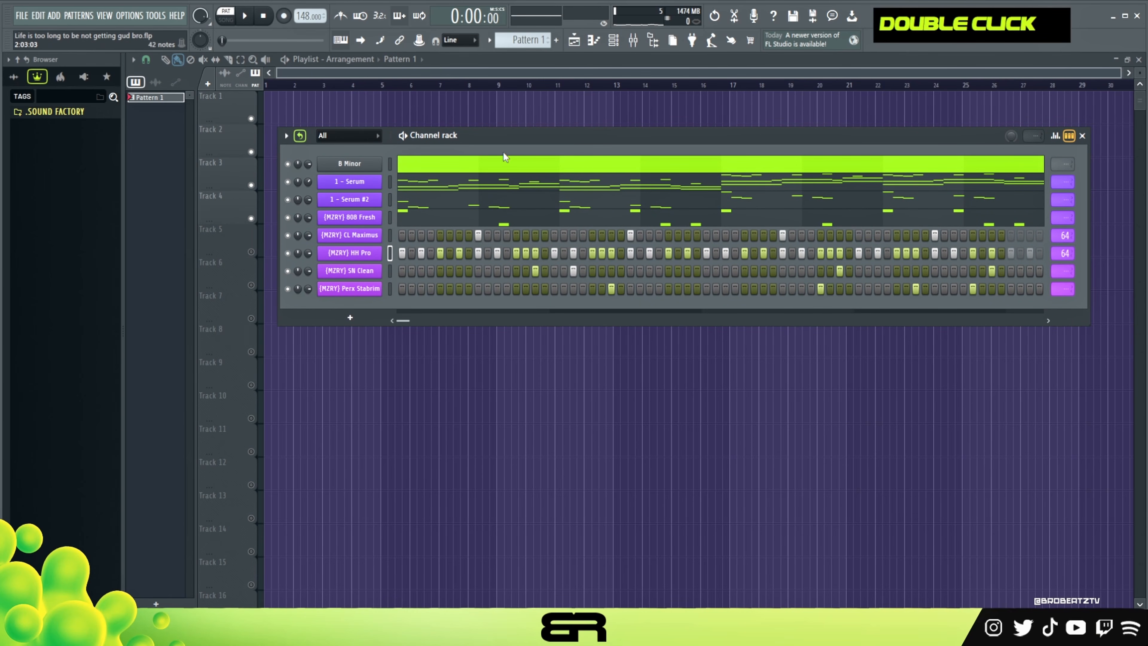
left_click_drag(513, 136, 498, 132)
double_click(261, 17)
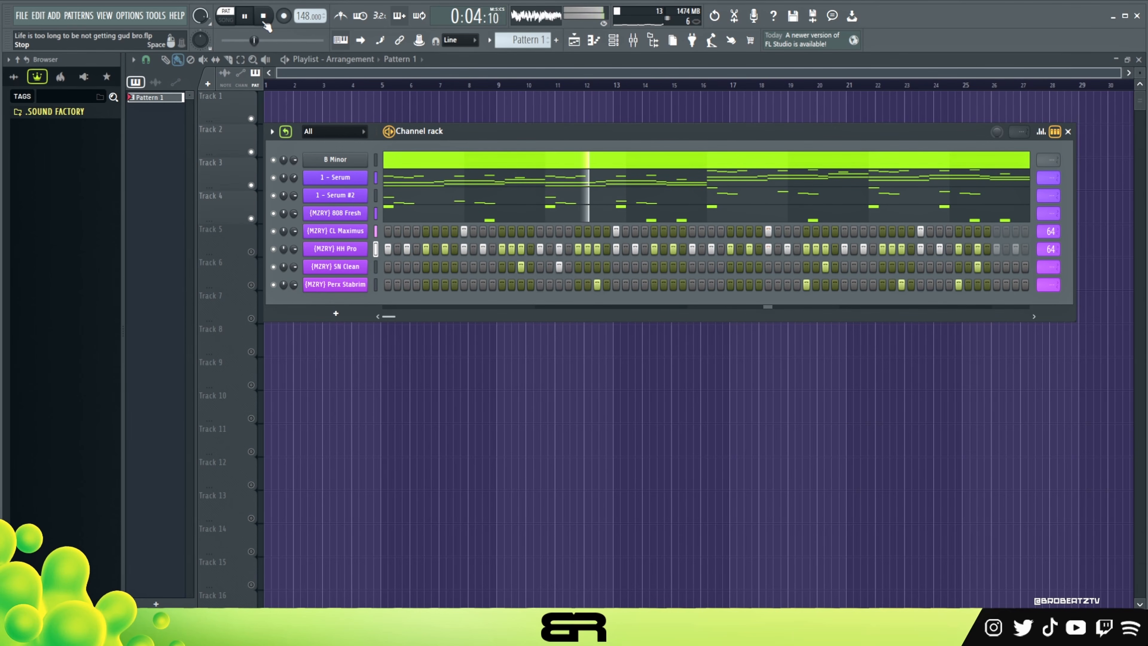
Raise the (MZRY) 808 Fresh channel volume to 84% and lower the (MZRY) HH Pro volume slightly while the pattern plays.
left_click_drag(295, 218, 296, 214)
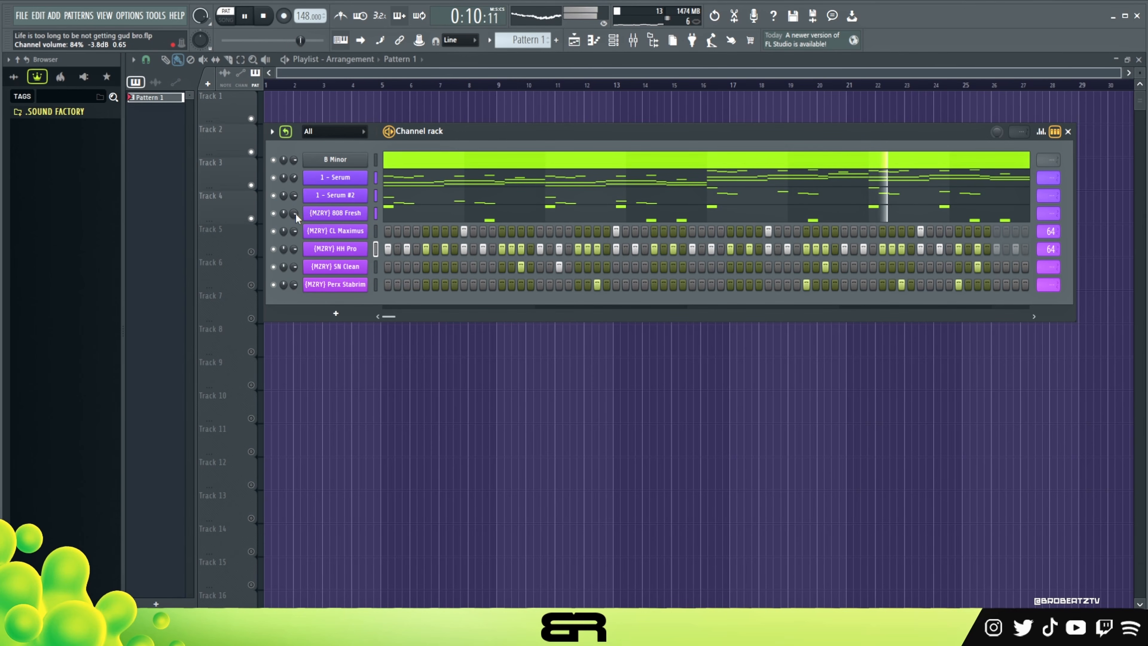
left_click_drag(295, 249, 295, 254)
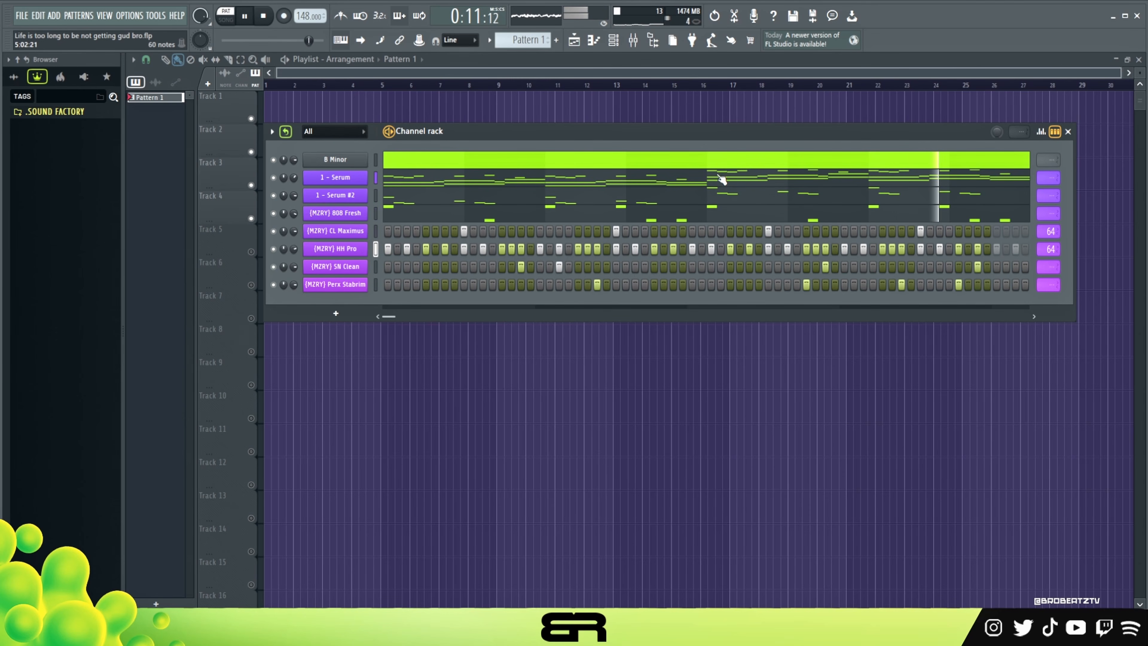
key("space")
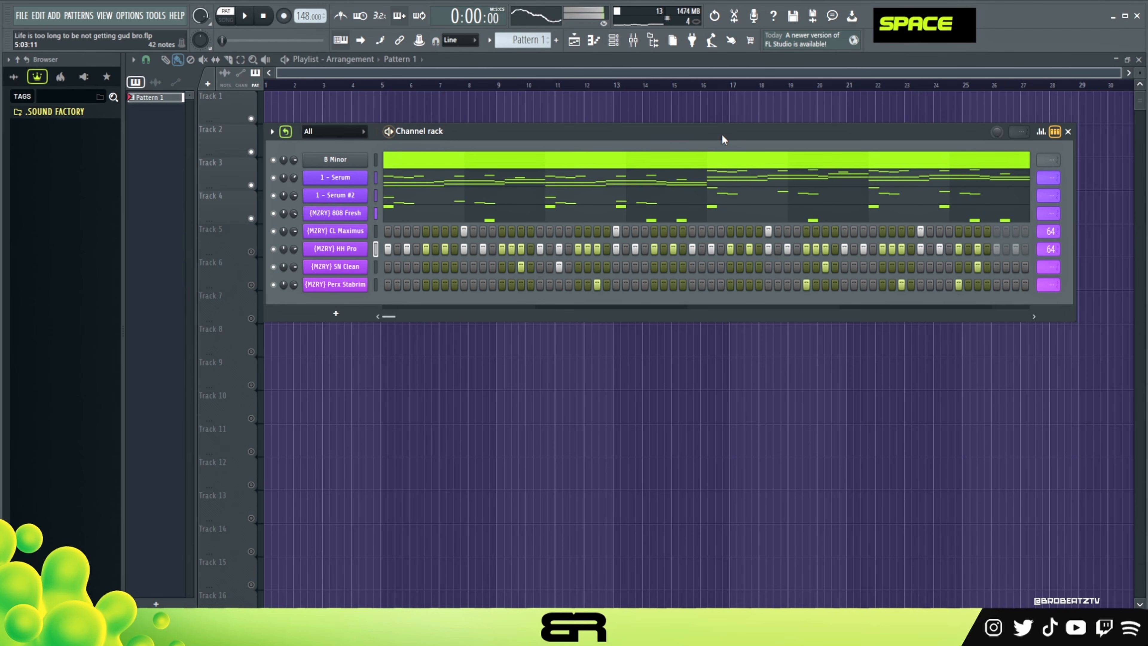